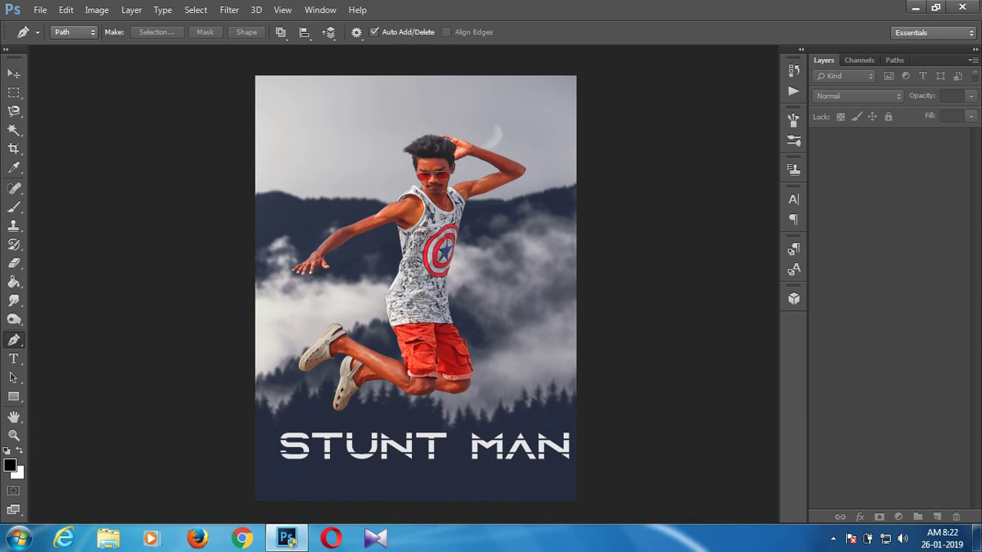
pyautogui.doubleClick(279, 160)
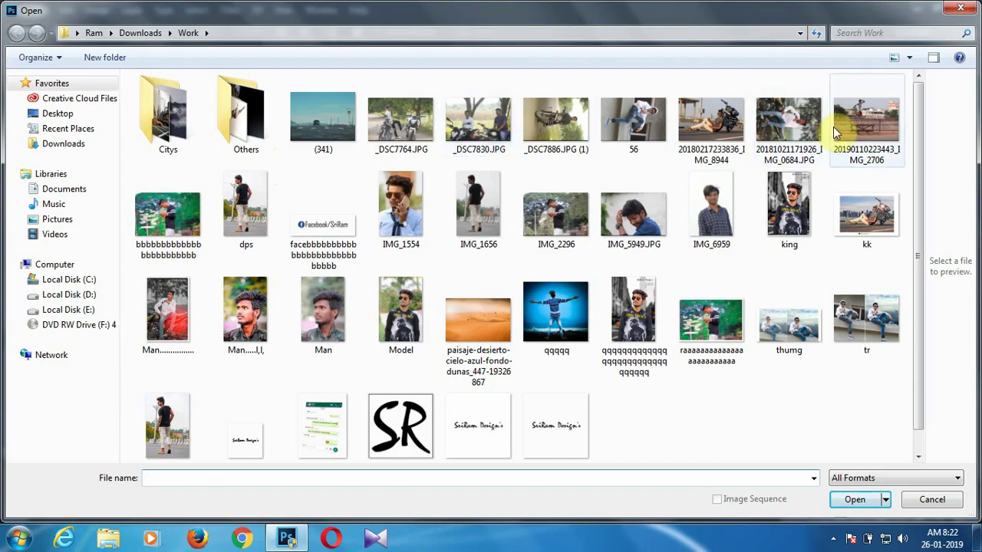
pyautogui.doubleClick(800, 125)
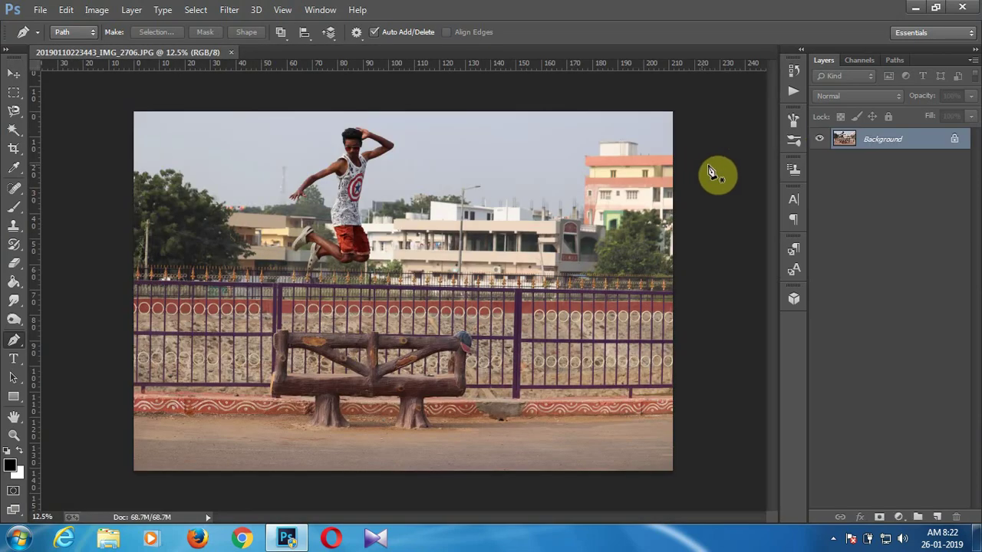
# - Duplicate the Background layer as Background copy and zoom into the photo
pyautogui.moveTo(896, 140); pyautogui.dragTo(937, 517)
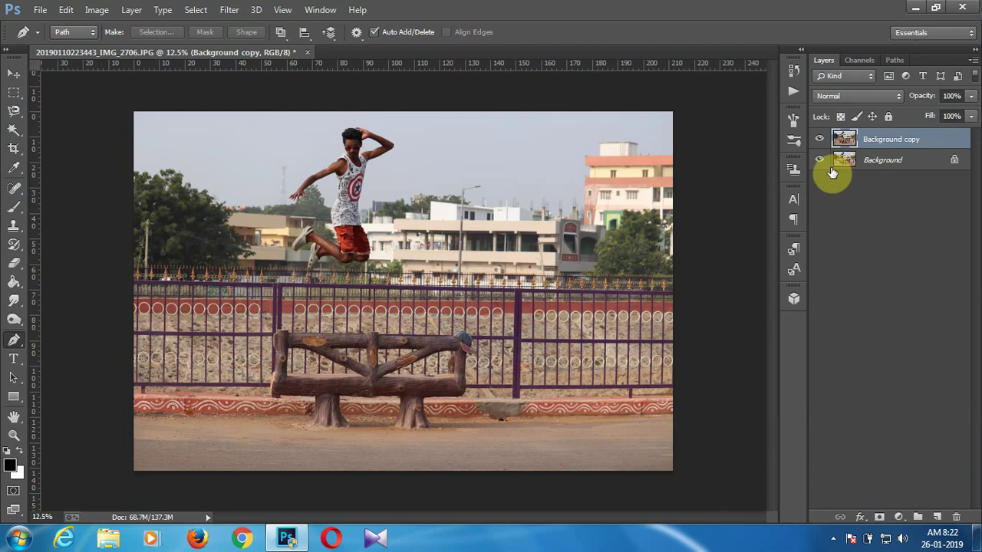
pyautogui.hotkey('ctrl', '+')
pyautogui.hotkey('ctrl', '+')
pyautogui.hotkey('ctrl', '+')
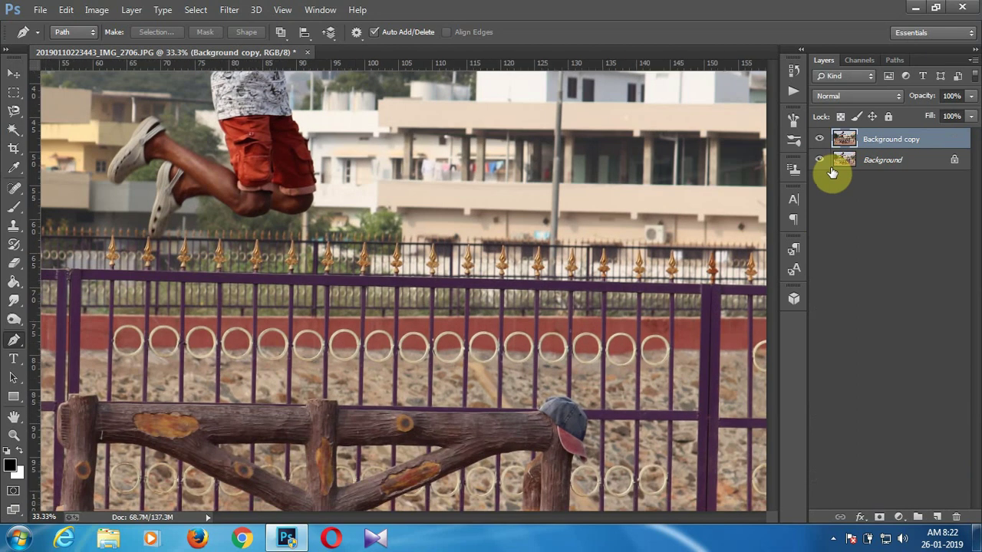
pyautogui.hotkey('ctrl', '+')
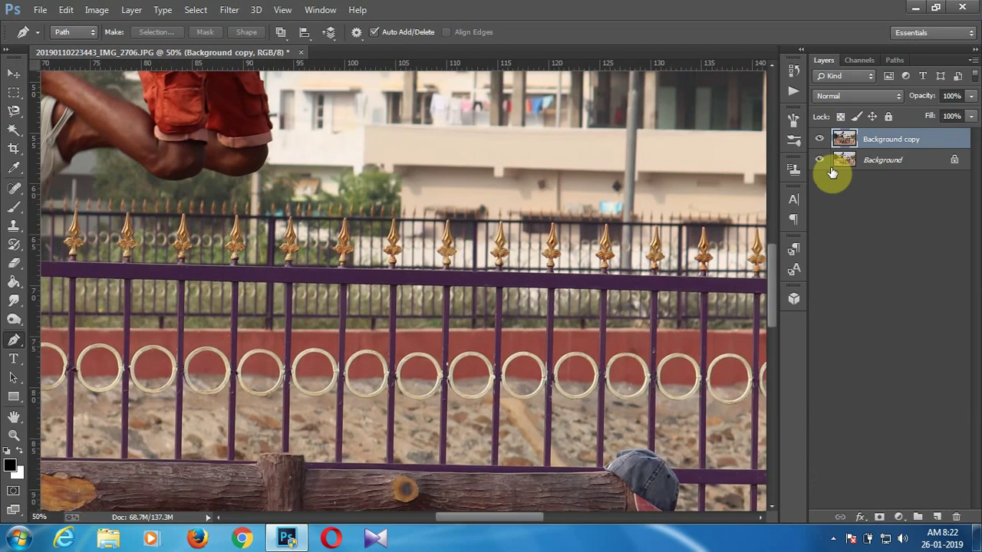
pyautogui.hotkey('ctrl', '+')
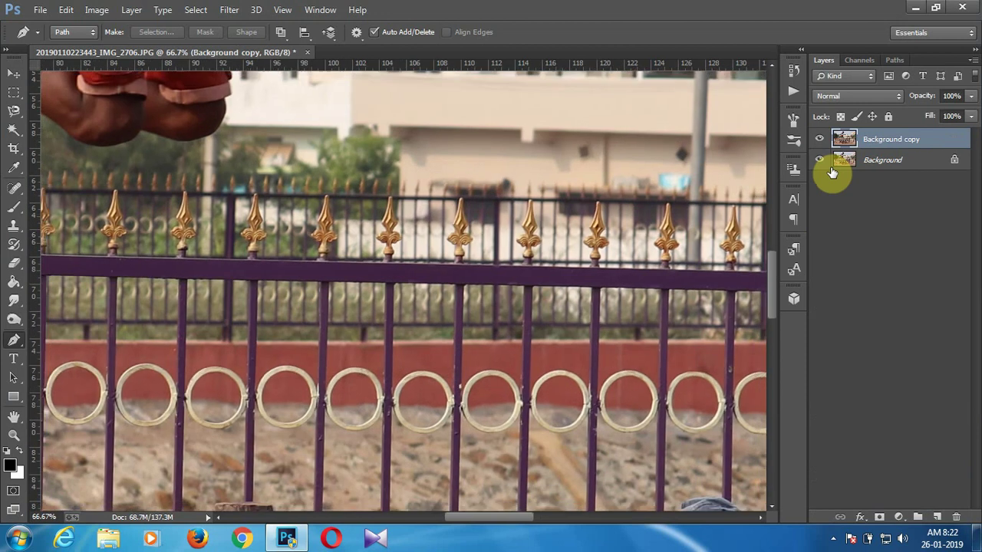
pyautogui.hotkey('ctrl', '-')
# - Zoom to 200% and pan to the man's lower legs and sandals
pyautogui.moveTo(257, 205)
pyautogui.mouseDown()
pyautogui.moveTo(574, 468)
pyautogui.moveTo(576, 443)
pyautogui.mouseUp()
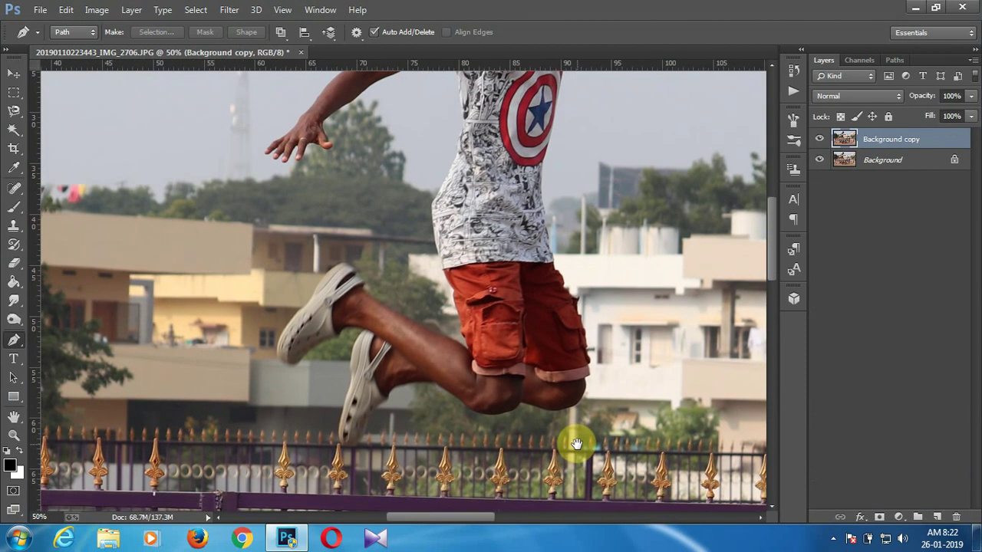
pyautogui.hotkey('ctrl', '+')
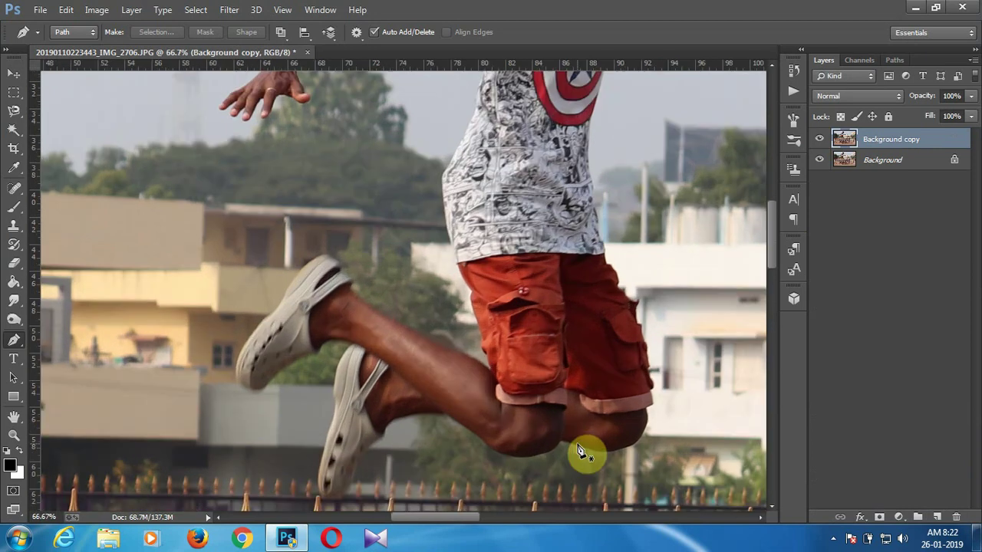
pyautogui.hotkey('ctrl', '+')
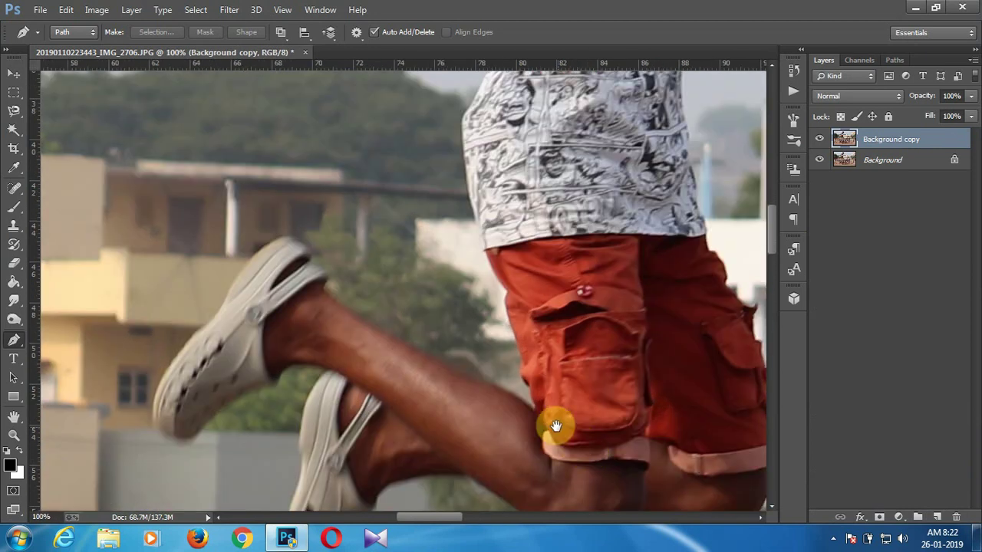
pyautogui.moveTo(451, 445); pyautogui.dragTo(459, 270)
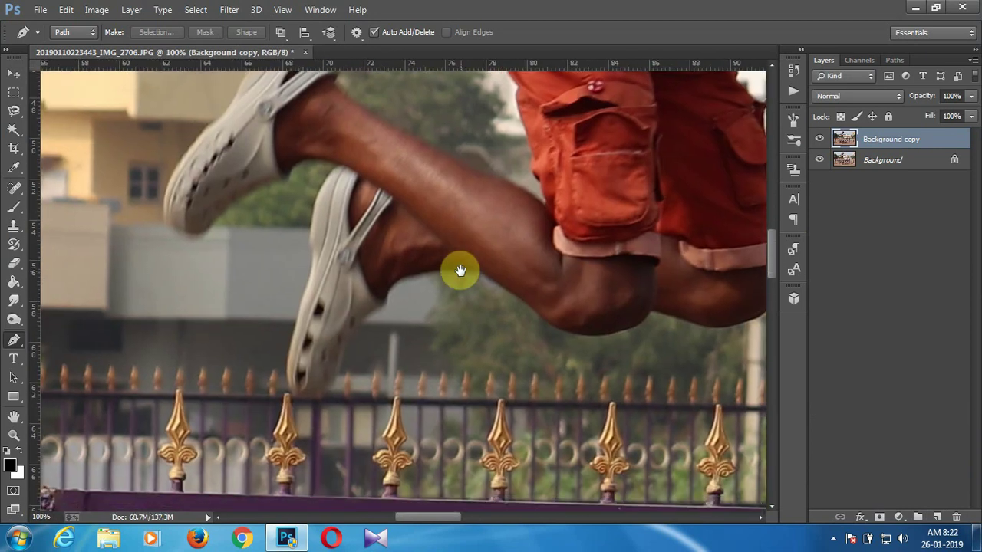
pyautogui.hotkey('ctrl', '+')
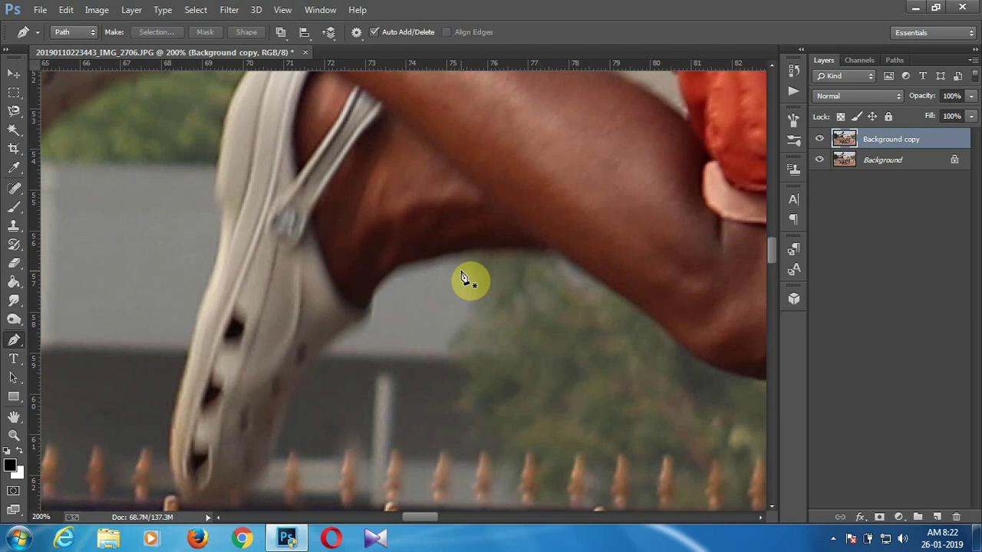
# - Trace a pen path down the calf edge to the near sandal's toe
pyautogui.click(548, 248)
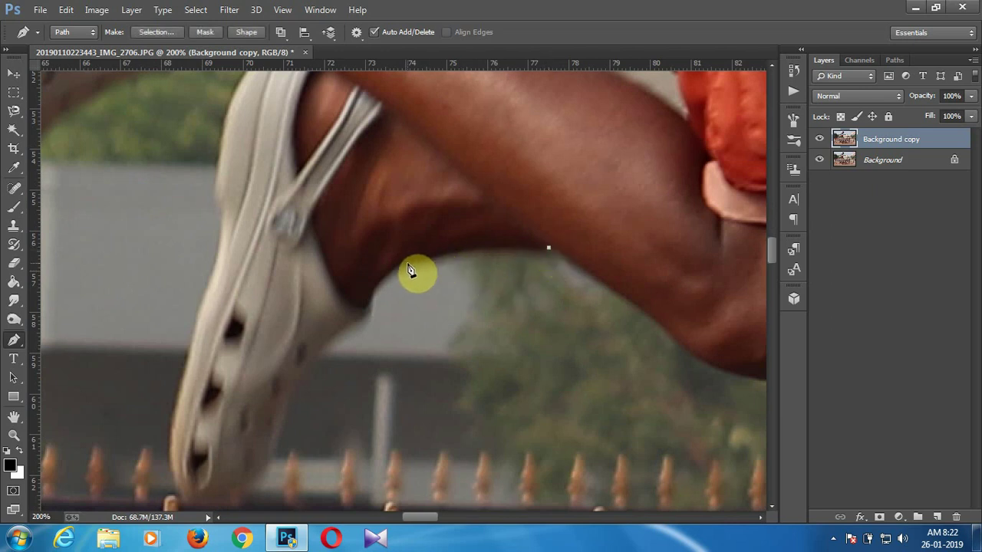
pyautogui.moveTo(378, 277); pyautogui.dragTo(354, 286)
pyautogui.keyDown('alt'); pyautogui.click(407, 263); pyautogui.keyUp('alt')
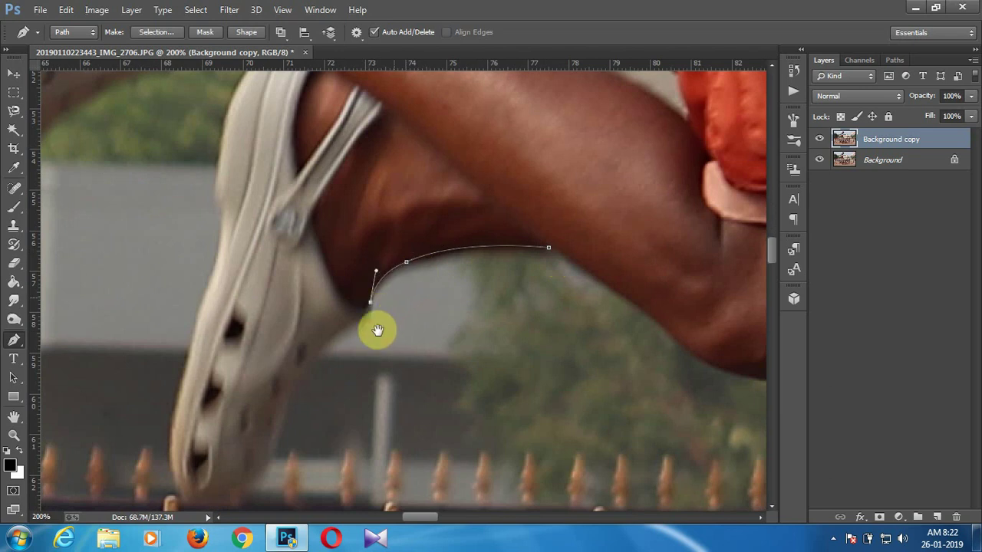
pyautogui.moveTo(371, 325); pyautogui.dragTo(425, 244)
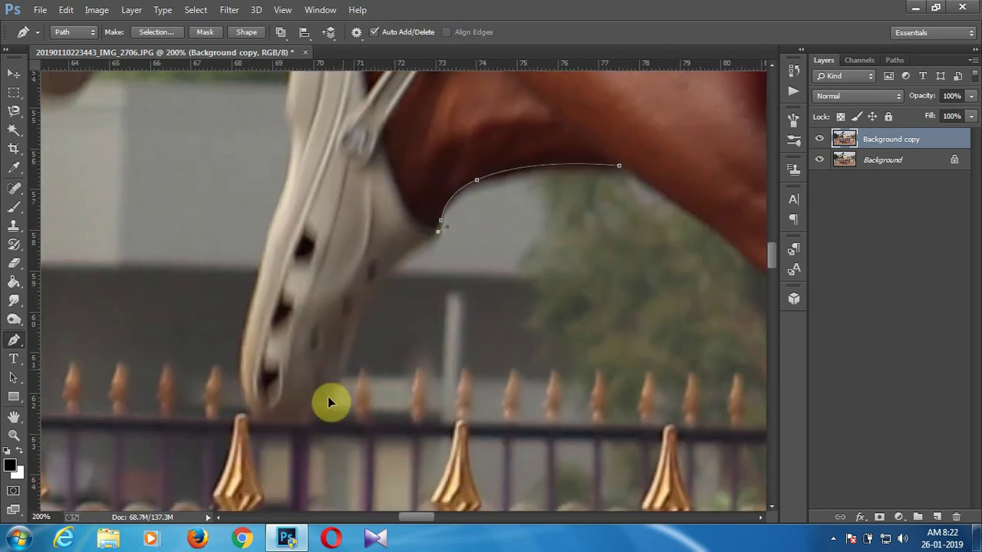
pyautogui.moveTo(342, 368); pyautogui.dragTo(319, 471)
pyautogui.keyDown('alt'); pyautogui.click(345, 371); pyautogui.keyUp('alt')
pyautogui.moveTo(324, 423); pyautogui.dragTo(373, 430)
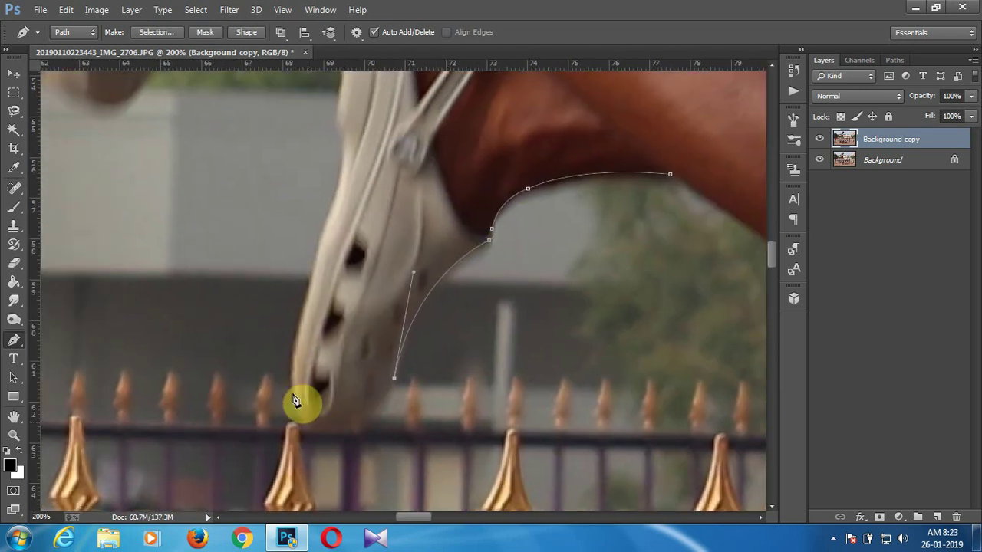
pyautogui.moveTo(307, 423); pyautogui.dragTo(282, 382)
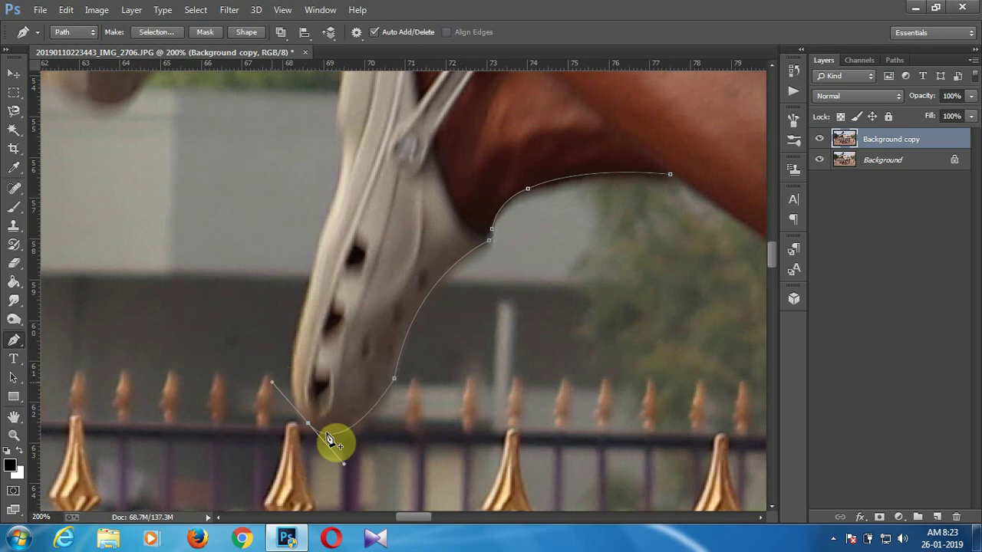
pyautogui.moveTo(297, 337); pyautogui.dragTo(319, 278)
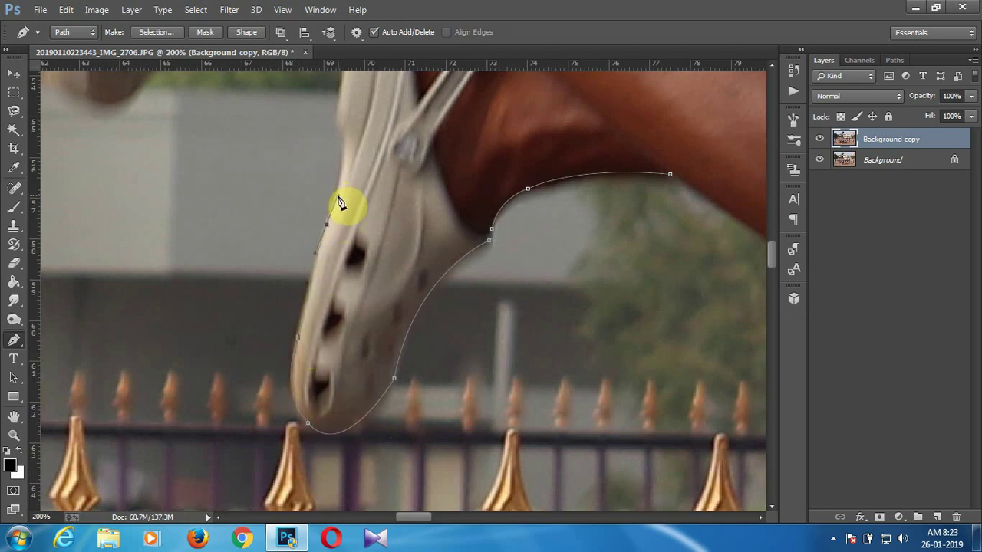
# - Extend the path along the upper sandal edge to the other sandal's toe
pyautogui.moveTo(339, 204); pyautogui.dragTo(373, 329)
pyautogui.moveTo(314, 256); pyautogui.dragTo(361, 317)
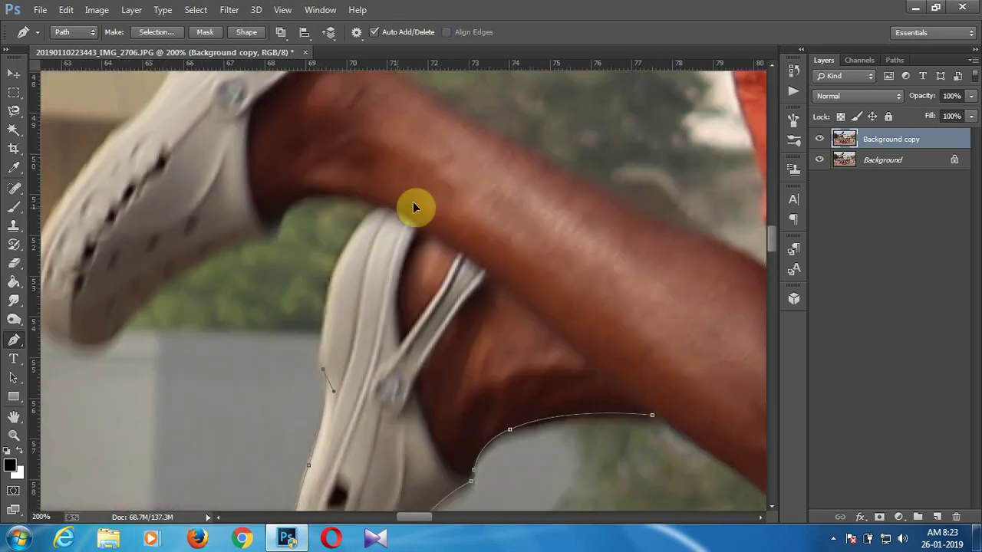
pyautogui.moveTo(299, 200); pyautogui.dragTo(315, 191)
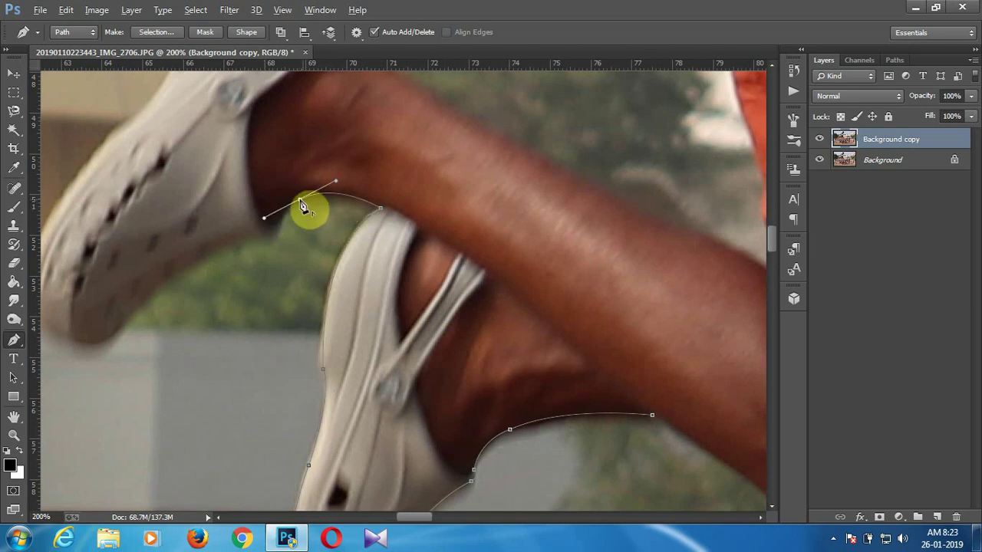
pyautogui.moveTo(281, 221)
pyautogui.mouseDown()
pyautogui.moveTo(278, 242)
pyautogui.moveTo(230, 248)
pyautogui.mouseUp()
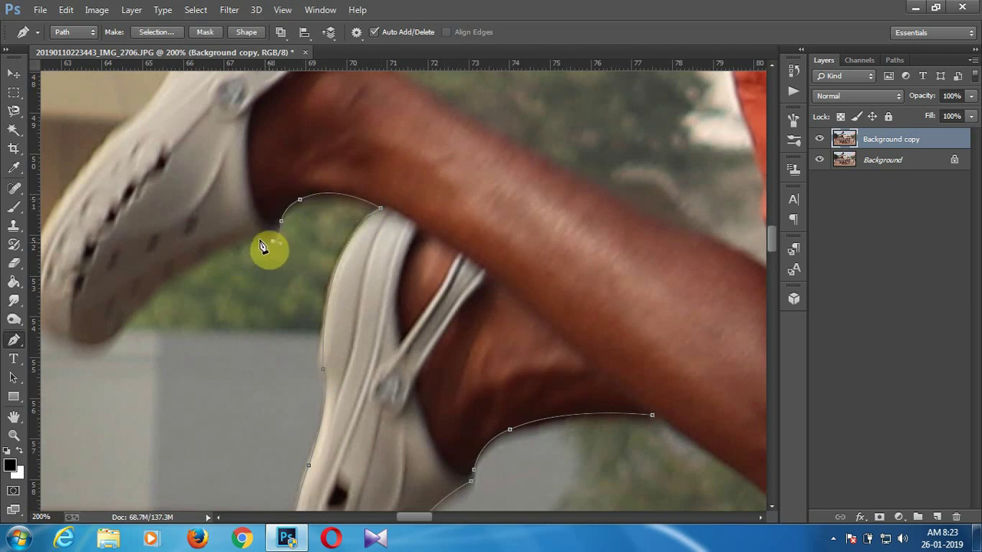
pyautogui.click(242, 238)
pyautogui.click(143, 302)
pyautogui.click(100, 342)
# - Curve the path around the far sandal's toe, top edge and heel up to the ankle
pyautogui.moveTo(97, 351); pyautogui.dragTo(289, 373)
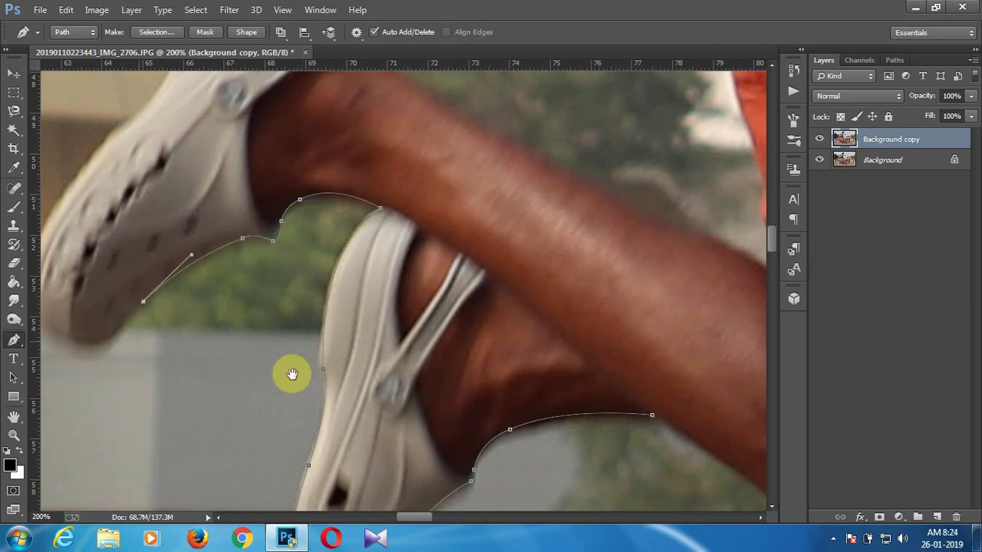
pyautogui.moveTo(188, 330); pyautogui.dragTo(188, 388)
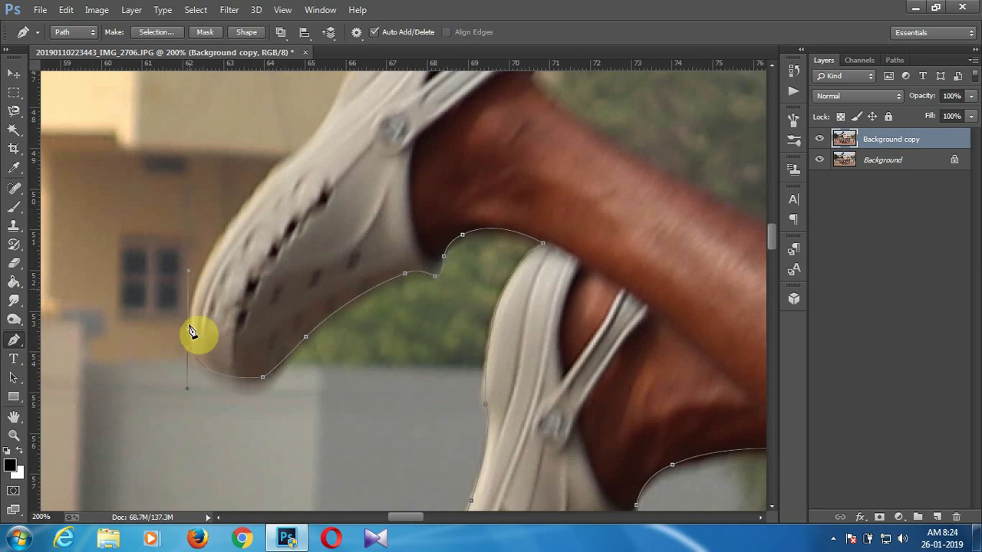
pyautogui.moveTo(287, 297); pyautogui.dragTo(256, 390)
pyautogui.moveTo(248, 271); pyautogui.dragTo(224, 366)
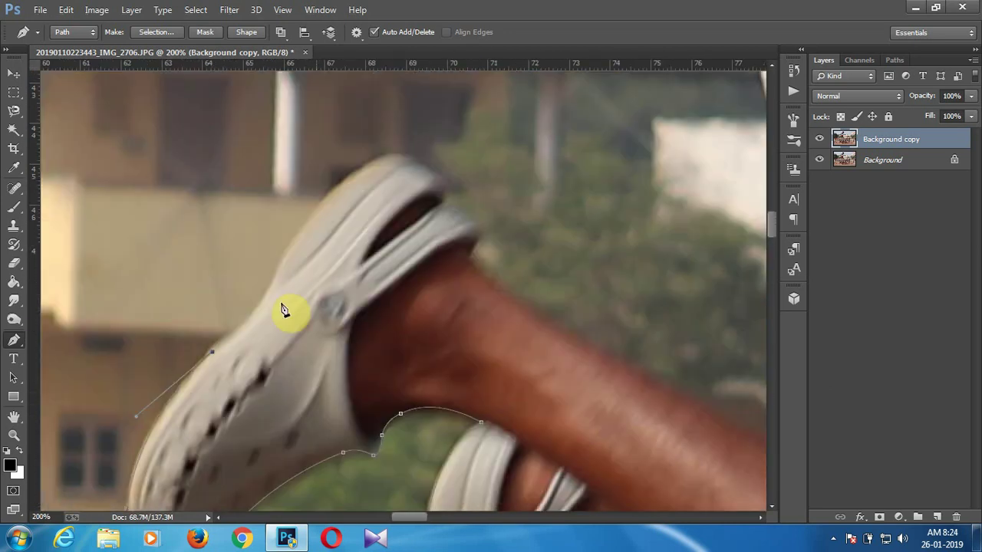
pyautogui.moveTo(272, 282); pyautogui.dragTo(286, 248)
pyautogui.moveTo(357, 257); pyautogui.dragTo(319, 321)
pyautogui.moveTo(349, 221); pyautogui.dragTo(412, 210)
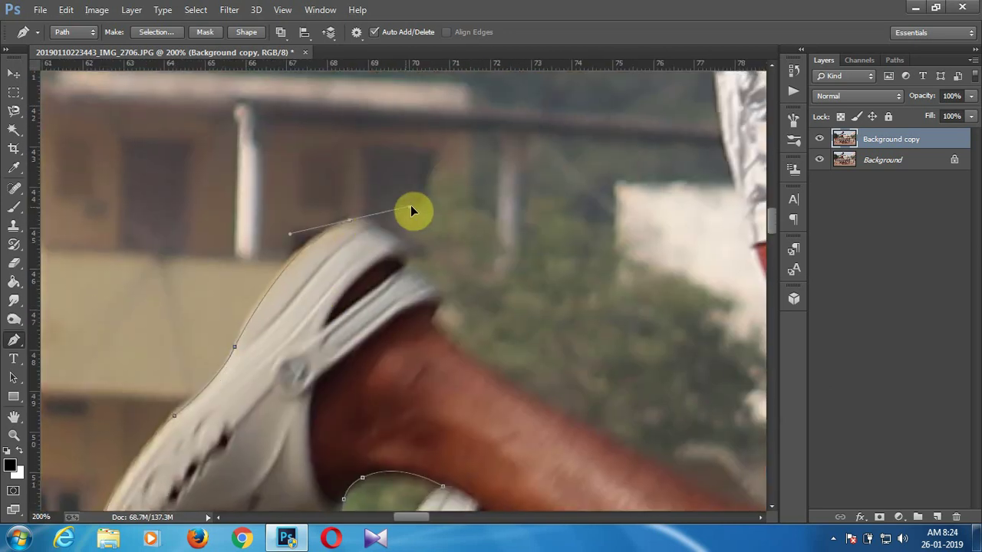
pyautogui.moveTo(407, 256)
pyautogui.mouseDown()
pyautogui.moveTo(398, 272)
pyautogui.moveTo(434, 328)
pyautogui.moveTo(672, 420)
pyautogui.mouseUp()
pyautogui.click(402, 265)
# - Extend the pen path up the thigh and along the shorts' hem
pyautogui.scroll(-3, 472, 382)
pyautogui.hscroll(3, 471, 382)
pyautogui.scroll(-2, 460, 313)
pyautogui.hscroll(3, 460, 313)
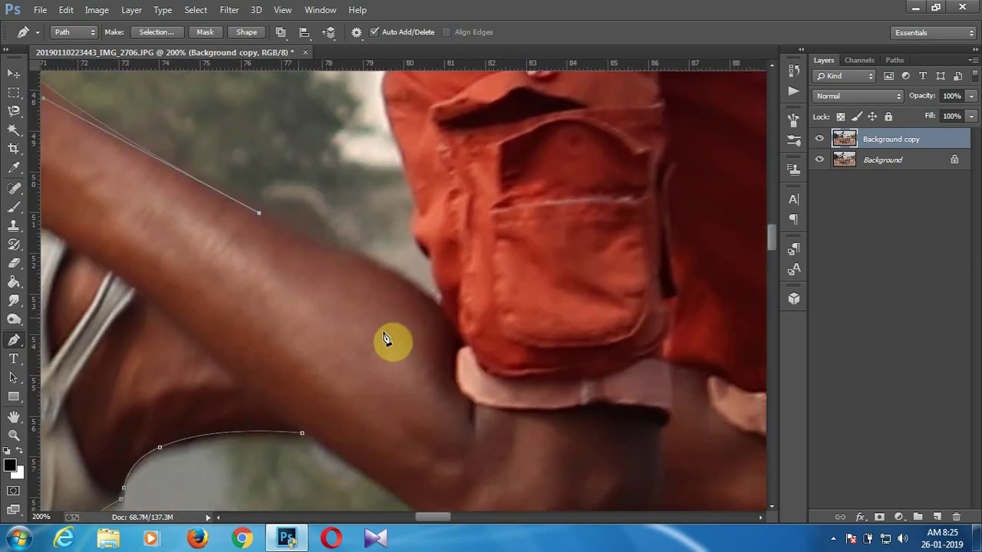
pyautogui.moveTo(353, 254); pyautogui.dragTo(399, 273)
pyautogui.moveTo(439, 307); pyautogui.dragTo(450, 332)
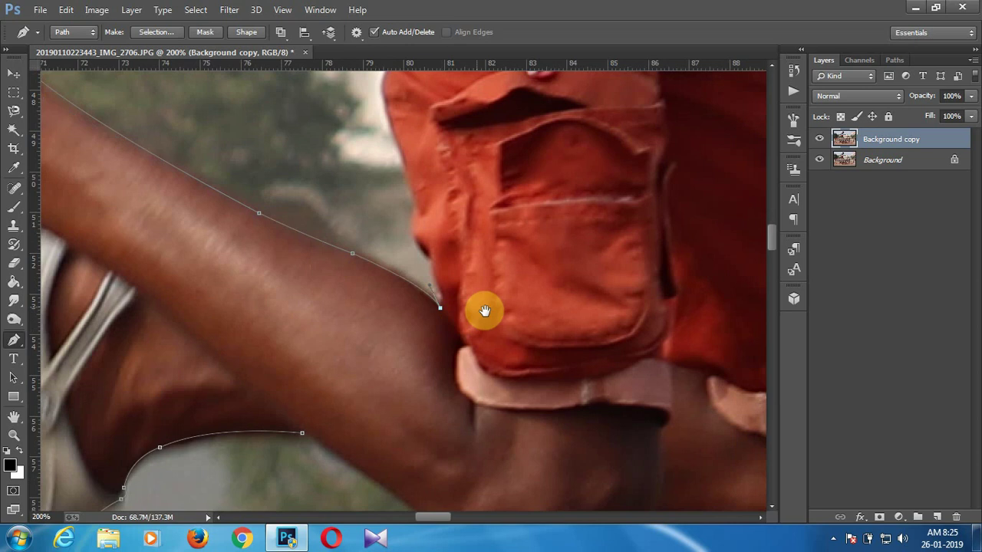
pyautogui.scroll(2, 370, 352)
pyautogui.hscroll(2, 370, 351)
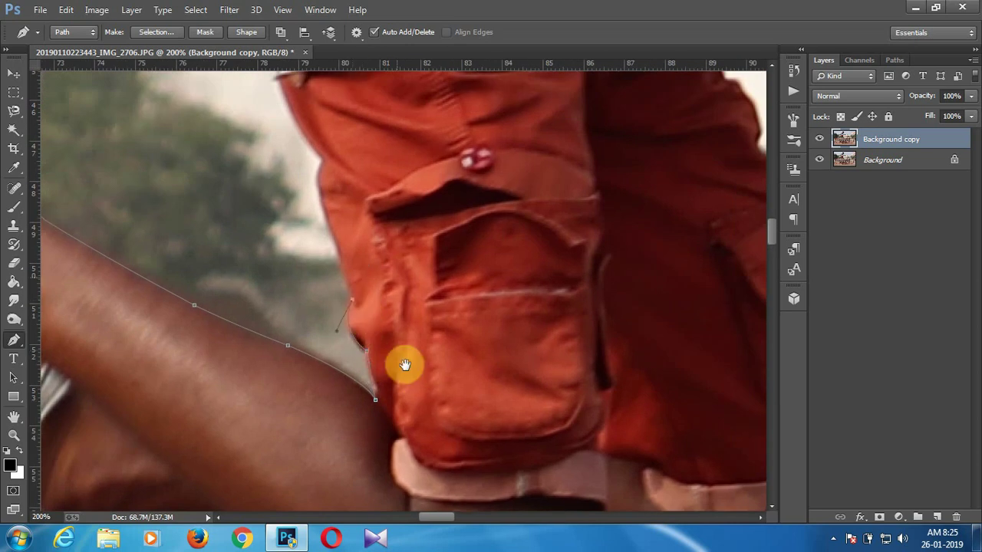
pyautogui.scroll(3, 405, 366)
pyautogui.moveTo(333, 296); pyautogui.dragTo(318, 321)
# - Continue the path up the shorts and shirt side to the armpit and arm joint
pyautogui.scroll(2, 382, 274)
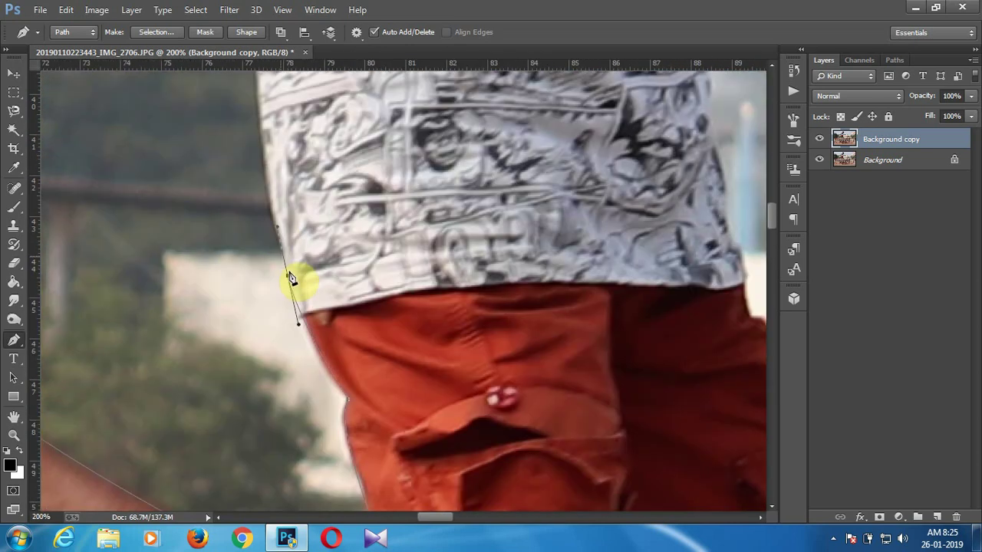
pyautogui.scroll(2, 290, 275)
pyautogui.moveTo(270, 172); pyautogui.dragTo(277, 145)
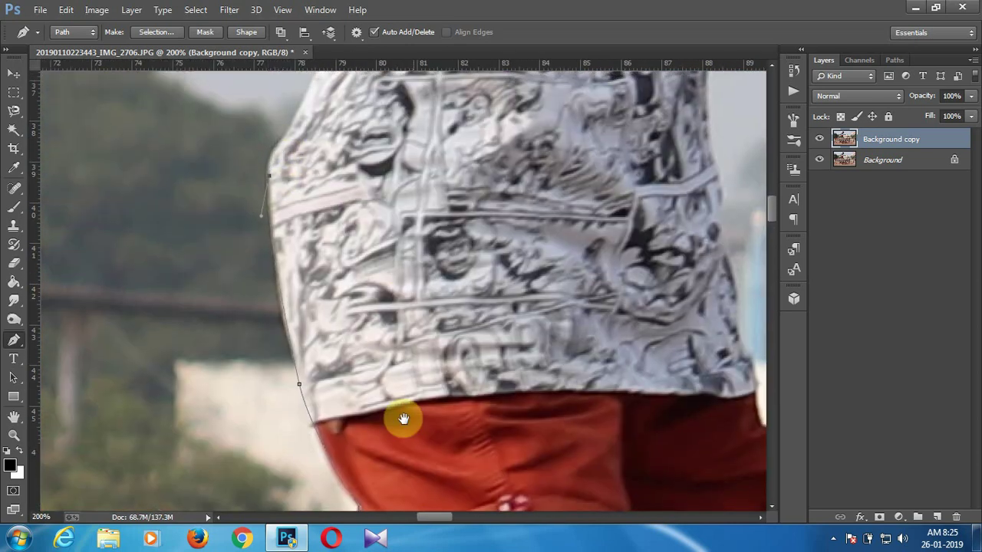
pyautogui.scroll(5, 294, 352)
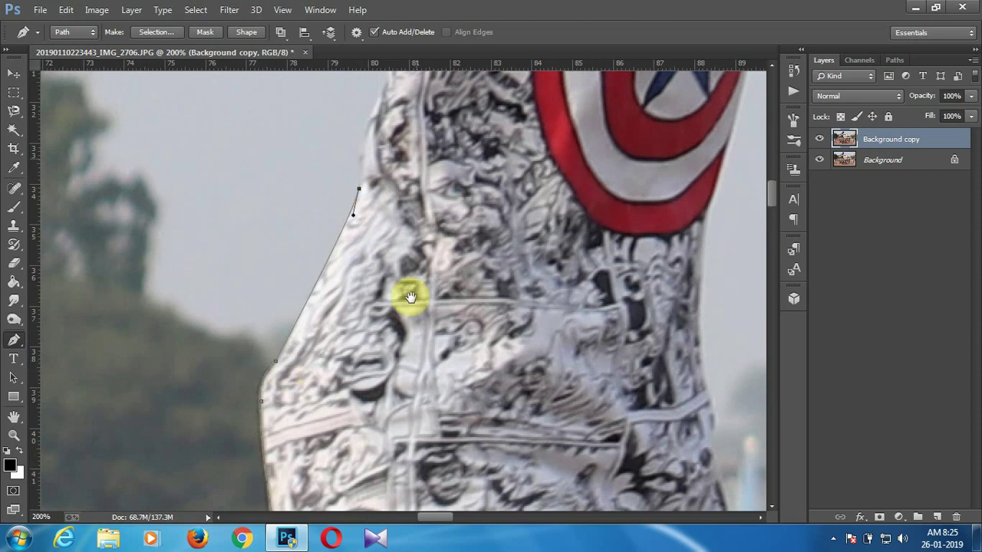
pyautogui.scroll(5, 405, 292)
pyautogui.click(387, 332)
pyautogui.scroll(2, 376, 254)
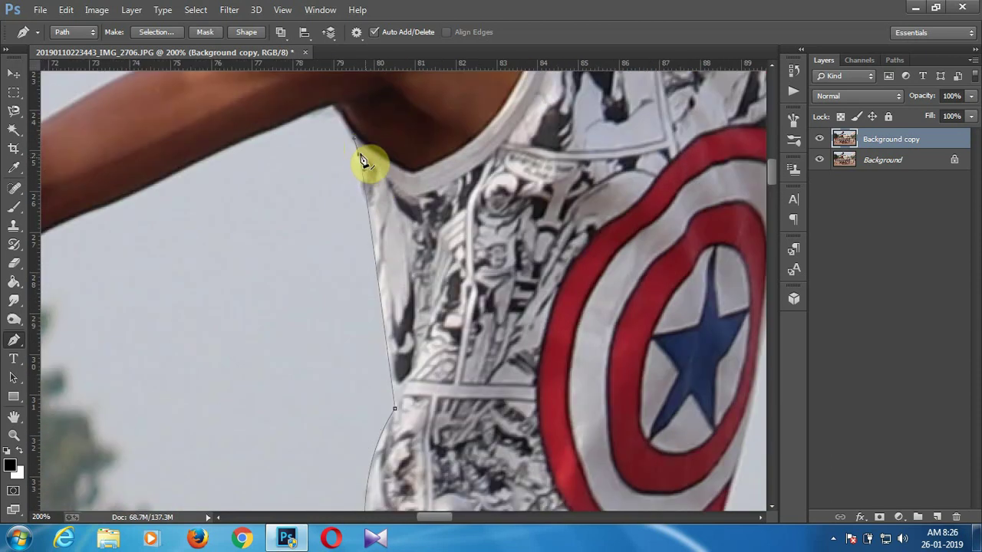
pyautogui.click(360, 154)
pyautogui.scroll(3, 362, 199)
pyautogui.click(361, 254)
# - Curve the path along the arm and forearm underside to the wrist and fingers
pyautogui.hscroll(-5, 356, 269)
pyautogui.scroll(-2, 353, 280)
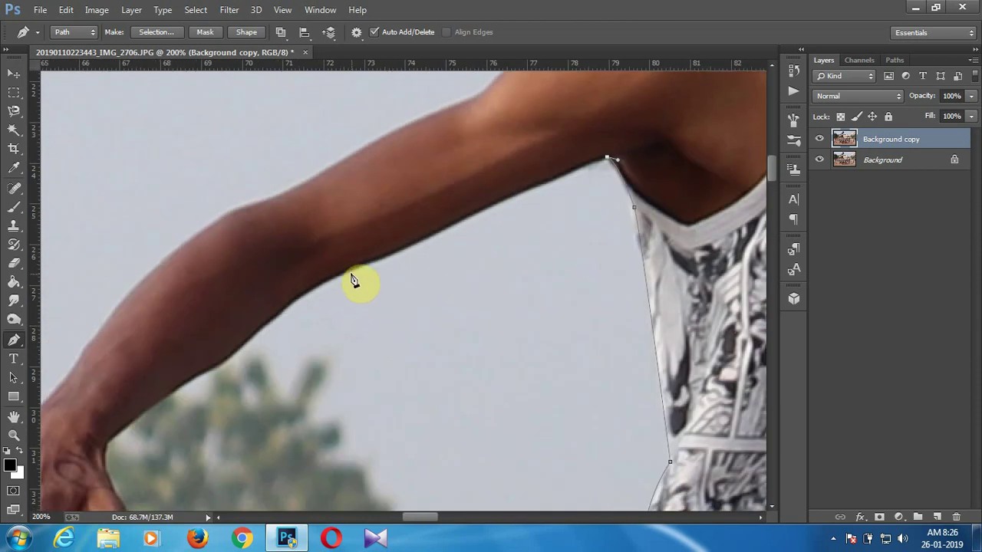
pyautogui.moveTo(351, 275); pyautogui.dragTo(281, 307)
pyautogui.hscroll(-3, 285, 343)
pyautogui.scroll(-2, 284, 343)
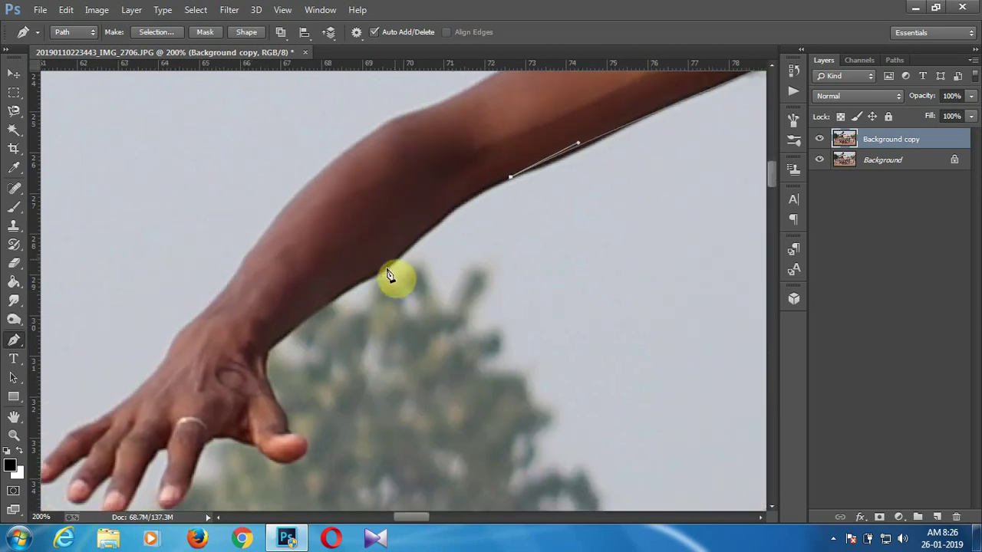
pyautogui.moveTo(395, 261)
pyautogui.mouseDown()
pyautogui.moveTo(333, 330)
pyautogui.moveTo(258, 329)
pyautogui.moveTo(296, 391)
pyautogui.mouseUp()
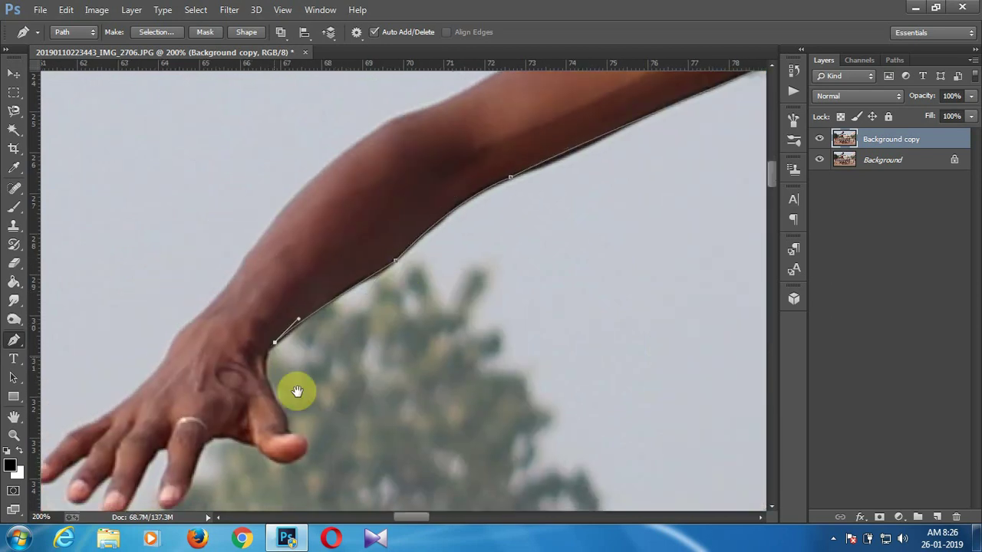
pyautogui.scroll(-2, 296, 391)
pyautogui.hscroll(-1, 296, 390)
pyautogui.moveTo(301, 313)
pyautogui.mouseDown()
pyautogui.moveTo(319, 350)
pyautogui.moveTo(263, 365)
pyautogui.mouseUp()
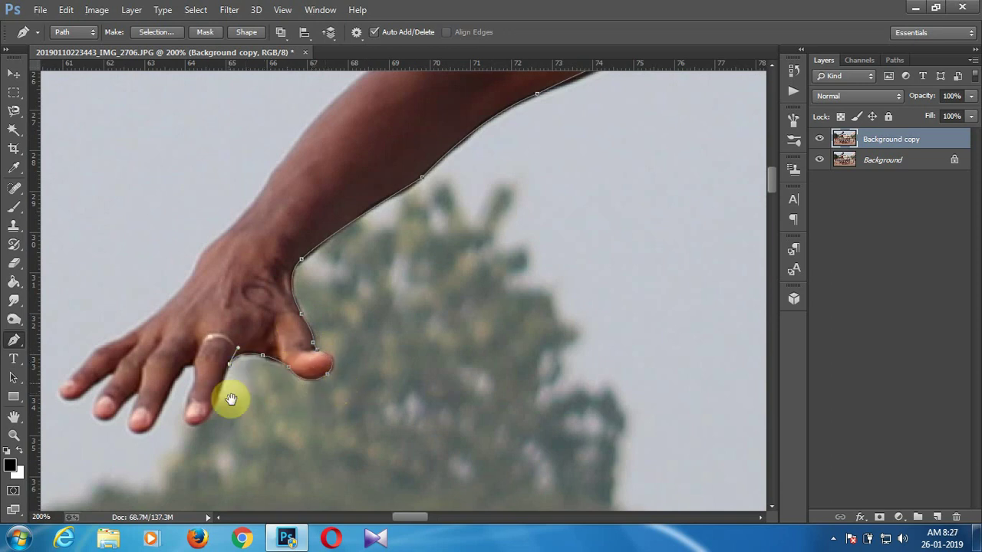
pyautogui.moveTo(228, 402)
pyautogui.mouseDown()
pyautogui.moveTo(299, 369)
pyautogui.moveTo(268, 339)
pyautogui.moveTo(238, 400)
pyautogui.moveTo(189, 356)
pyautogui.mouseUp()
# - Trace the path around the fingertips with corner anchors and along the hand's upper edge
pyautogui.click(224, 342)
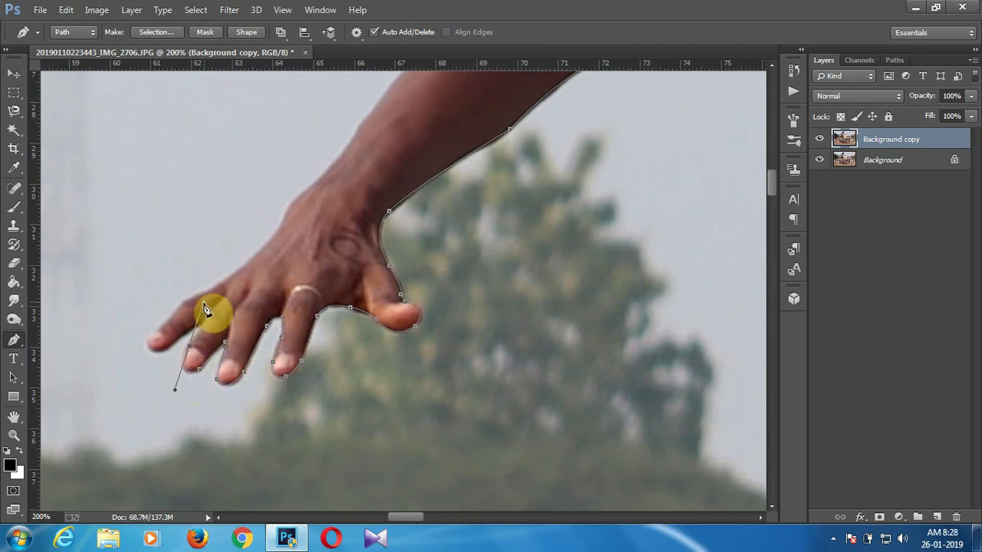
pyautogui.keyDown('alt'); pyautogui.click(189, 350); pyautogui.keyUp('alt')
pyautogui.keyDown('alt'); pyautogui.click(191, 355); pyautogui.keyUp('alt')
pyautogui.click(175, 339)
pyautogui.keyDown('alt'); pyautogui.click(151, 350); pyautogui.keyUp('alt')
pyautogui.click(176, 307)
pyautogui.click(278, 229)
# - Curve the path along the forearm and upper arm toward the shoulder
pyautogui.scroll(3, 278, 245)
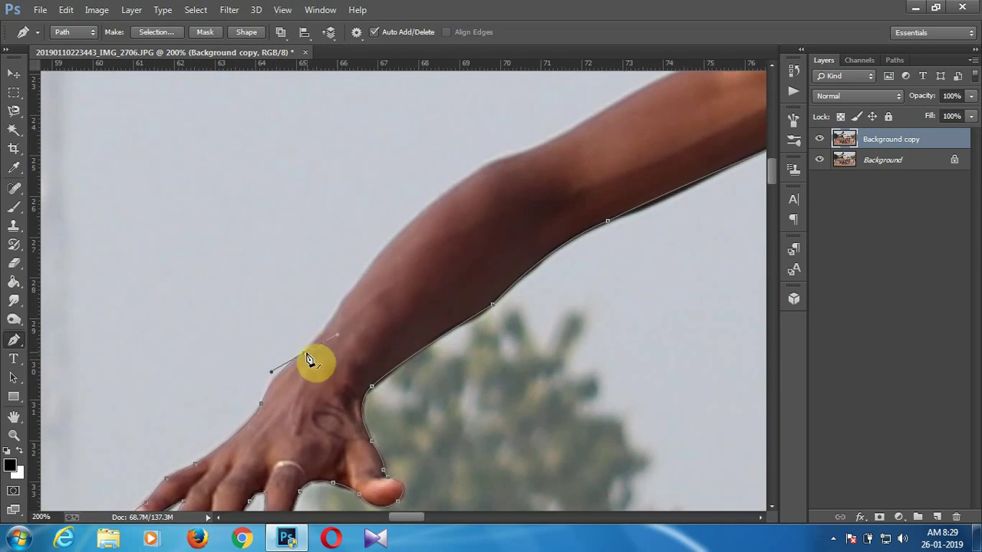
pyautogui.scroll(2, 381, 322)
pyautogui.hscroll(2, 382, 322)
pyautogui.moveTo(375, 288); pyautogui.dragTo(465, 242)
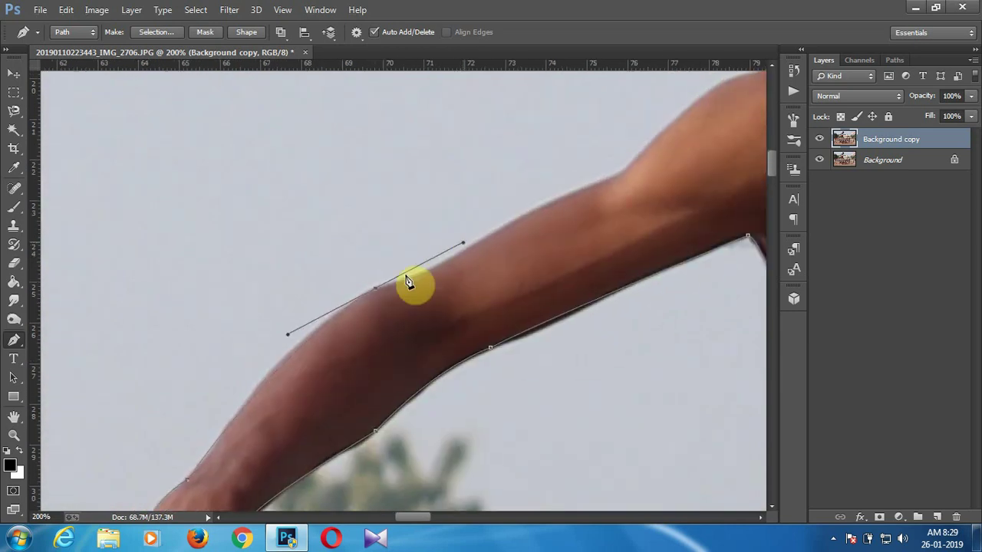
pyautogui.click(476, 247)
pyautogui.scroll(2, 476, 259)
pyautogui.hscroll(3, 475, 258)
pyautogui.moveTo(357, 282); pyautogui.dragTo(388, 278)
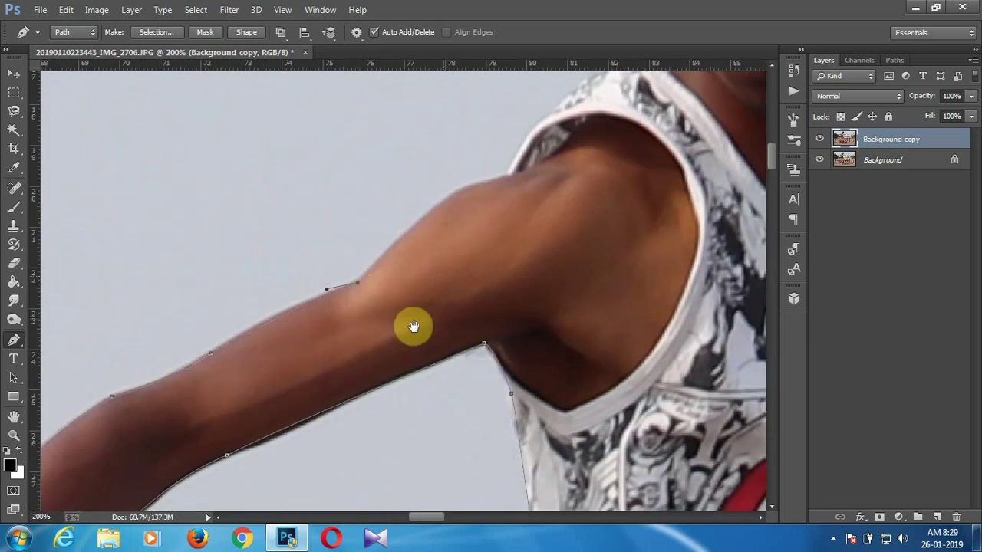
pyautogui.moveTo(413, 327); pyautogui.dragTo(384, 378)
# - Continue the path over the shoulder and shirt strap, ending in a corner point
pyautogui.click(447, 234)
pyautogui.click(478, 225)
pyautogui.moveTo(513, 171); pyautogui.dragTo(536, 162)
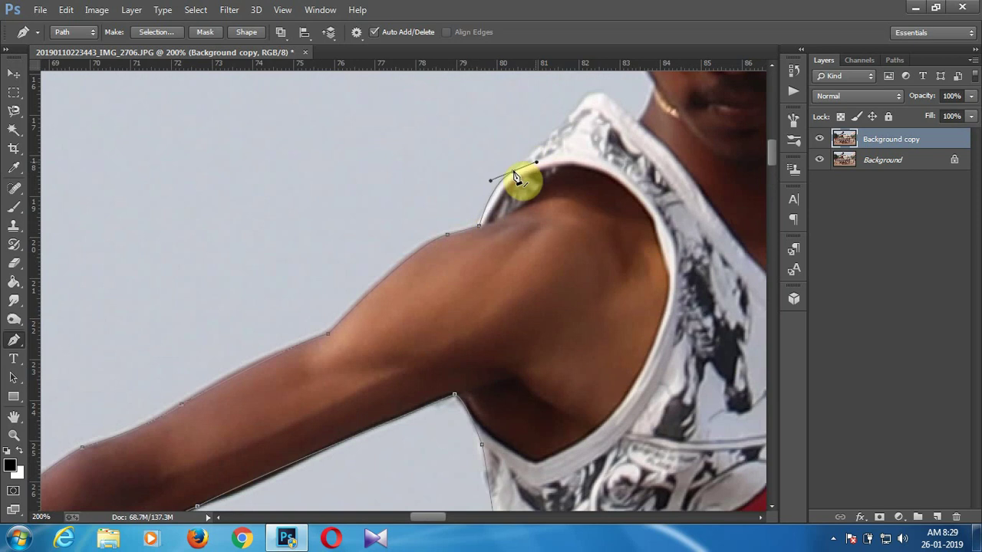
pyautogui.scroll(3, 515, 176)
pyautogui.hscroll(2, 507, 266)
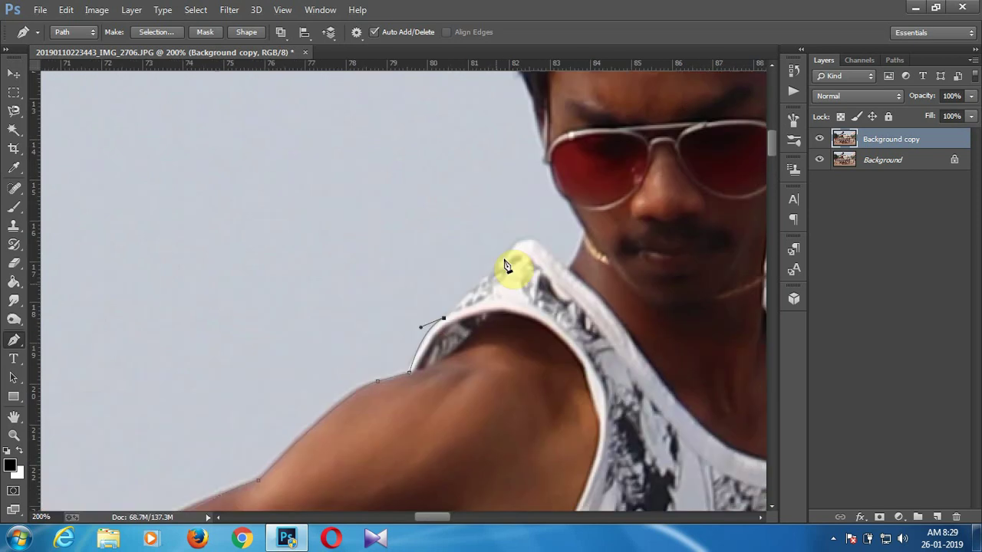
pyautogui.keyDown('alt'); pyautogui.click(564, 268); pyautogui.keyUp('alt')
pyautogui.scroll(2, 590, 242)
pyautogui.hscroll(1, 589, 242)
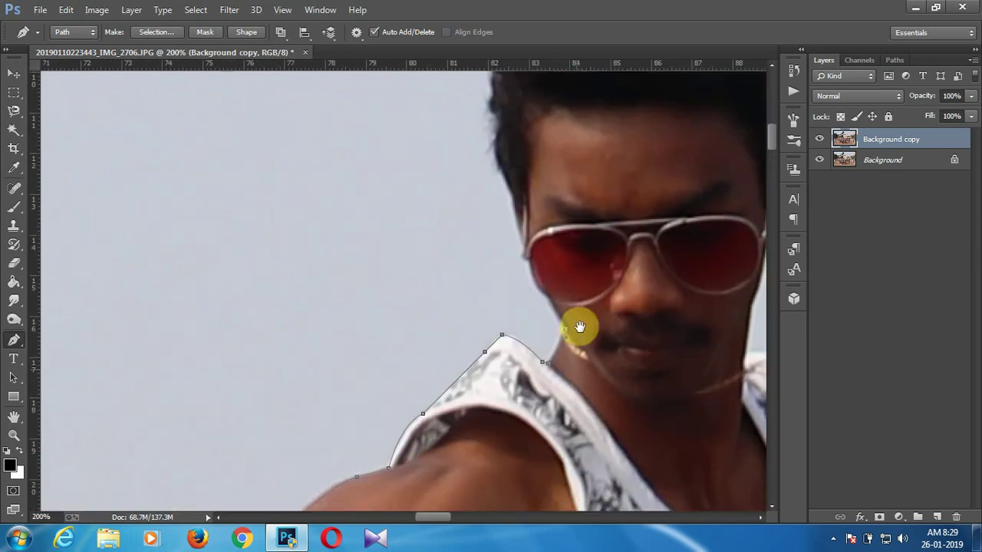
# - Trace past the neck, jaw and sunglasses and up the hair's left outline
pyautogui.click(548, 305)
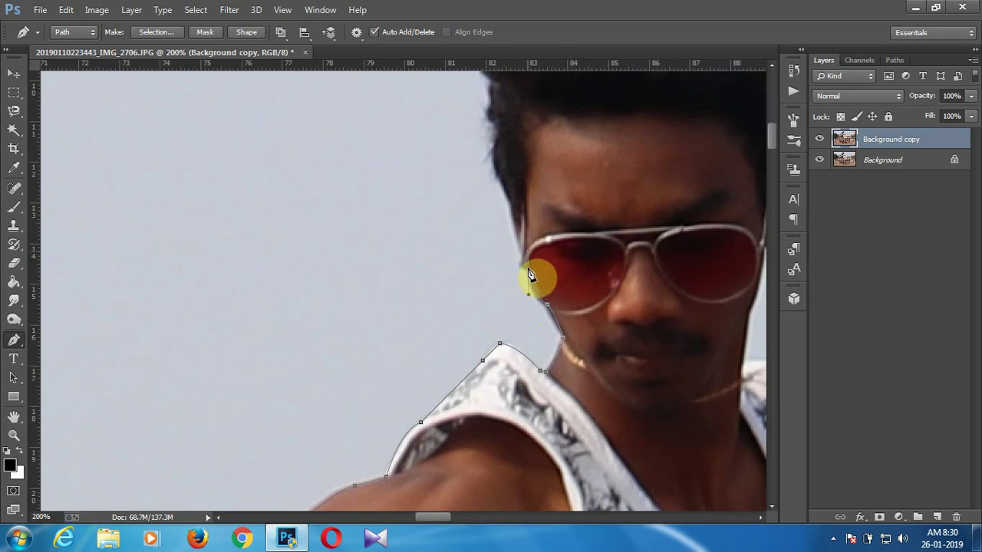
pyautogui.click(527, 270)
pyautogui.click(511, 210)
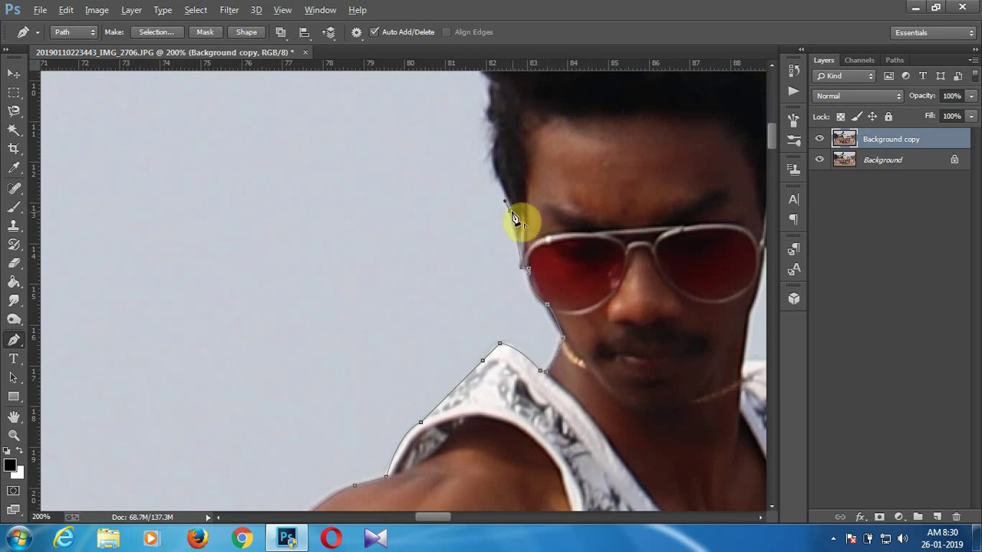
pyautogui.moveTo(437, 433); pyautogui.dragTo(424, 470)
pyautogui.scroll(3, 387, 355)
pyautogui.hscroll(2, 387, 355)
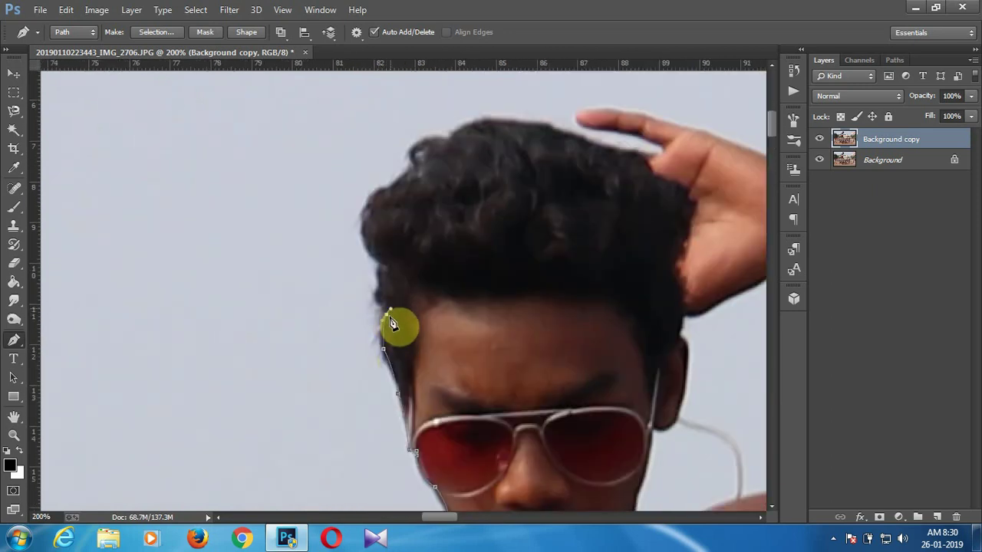
pyautogui.click(386, 315)
pyautogui.click(379, 265)
pyautogui.click(372, 201)
# - Place anchors across the top of the hair and curve the path to the raised hand
pyautogui.click(412, 167)
pyautogui.click(457, 133)
pyautogui.click(486, 121)
pyautogui.click(524, 125)
pyautogui.click(557, 136)
pyautogui.click(581, 142)
pyautogui.click(606, 149)
pyautogui.moveTo(628, 158)
pyautogui.mouseDown()
pyautogui.moveTo(636, 157)
pyautogui.moveTo(580, 130)
pyautogui.moveTo(421, 307)
pyautogui.mouseUp()
# - Curve the path around the raised fingertip and along the top of the finger
pyautogui.moveTo(452, 248); pyautogui.dragTo(486, 251)
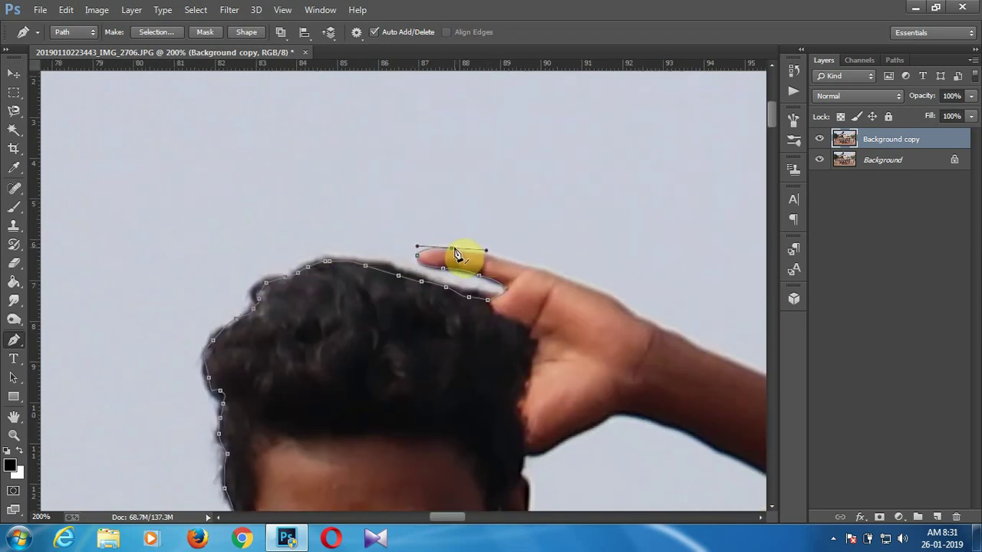
pyautogui.moveTo(539, 271); pyautogui.dragTo(556, 275)
pyautogui.moveTo(640, 324); pyautogui.dragTo(535, 280)
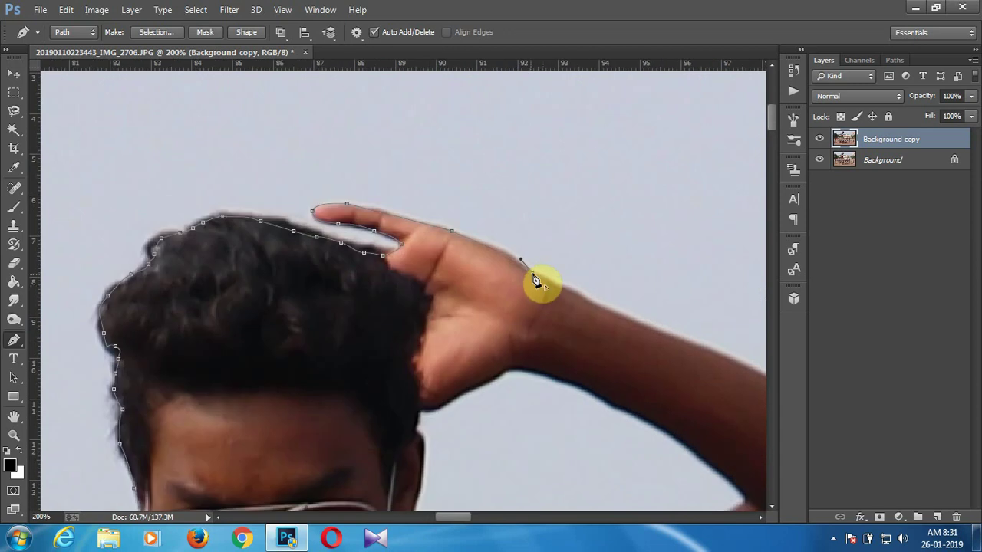
pyautogui.moveTo(647, 328); pyautogui.dragTo(220, 256)
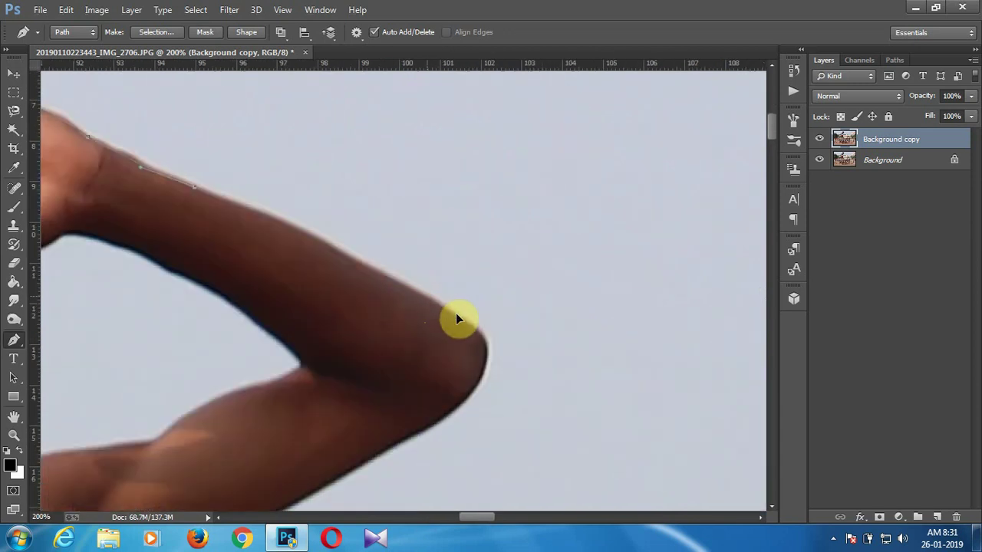
pyautogui.click(427, 298)
# - Trace around the raised elbow and along the arm's lower edge to the armpit
pyautogui.moveTo(488, 352); pyautogui.dragTo(518, 217)
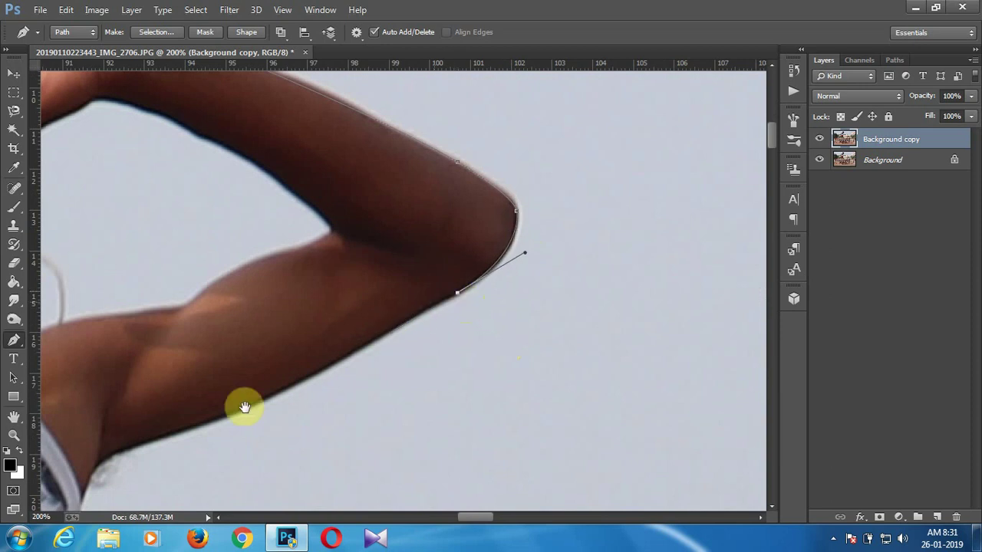
pyautogui.moveTo(241, 402); pyautogui.dragTo(454, 364)
pyautogui.moveTo(505, 329); pyautogui.dragTo(397, 386)
pyautogui.moveTo(448, 354); pyautogui.dragTo(409, 371)
pyautogui.click(343, 391)
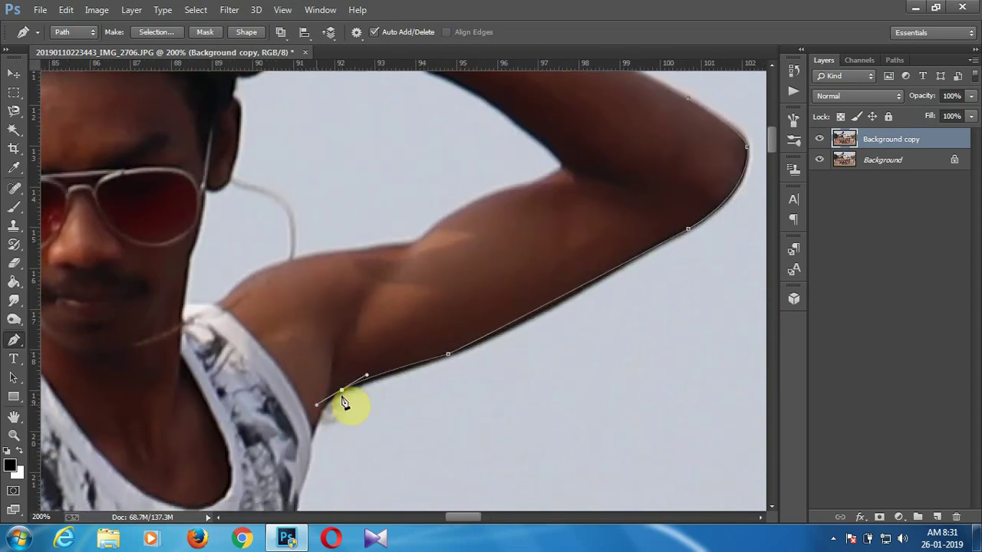
# - Run the path down the shirt's side edge to where it meets the shorts
pyautogui.moveTo(417, 300); pyautogui.dragTo(545, 102)
pyautogui.moveTo(439, 246); pyautogui.dragTo(429, 290)
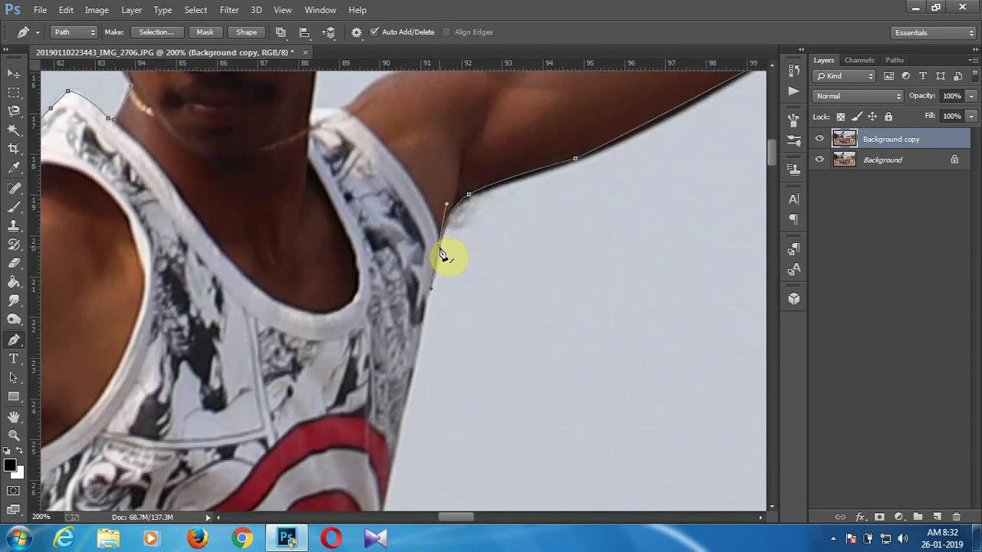
pyautogui.scroll(-3, 414, 307)
pyautogui.moveTo(391, 355)
pyautogui.mouseDown()
pyautogui.moveTo(408, 228)
pyautogui.moveTo(337, 41)
pyautogui.mouseUp()
pyautogui.click(370, 328)
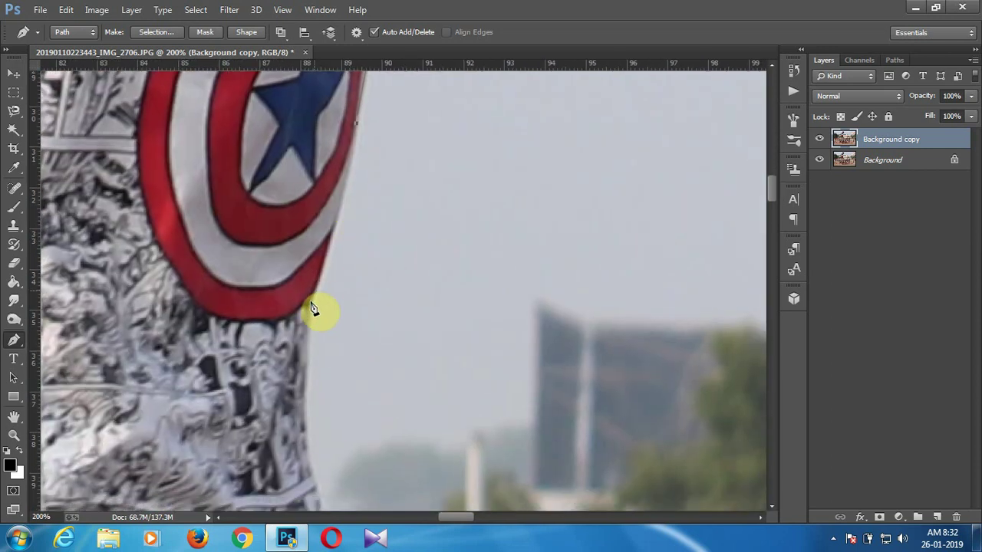
pyautogui.scroll(-5, 322, 261)
pyautogui.click(316, 327)
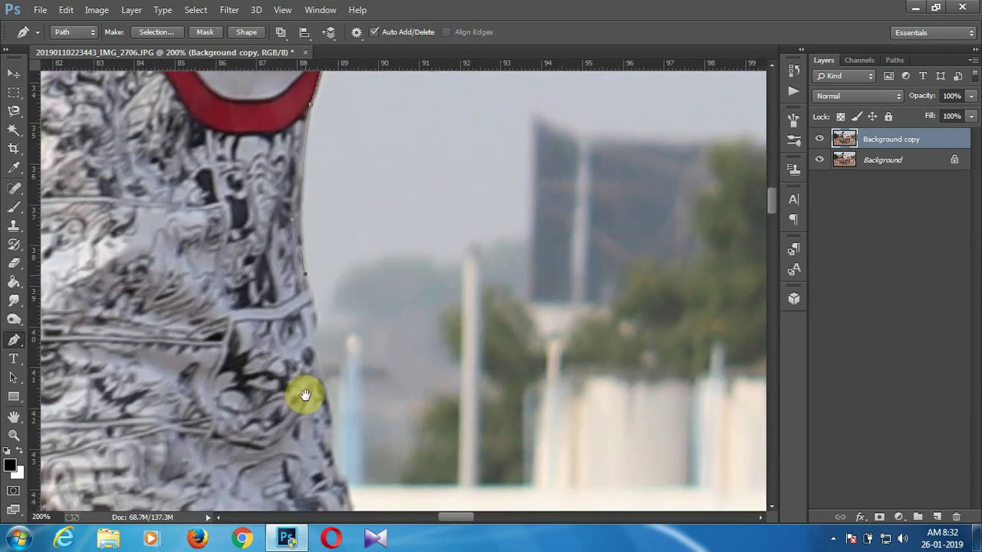
pyautogui.scroll(-5, 307, 345)
pyautogui.click(331, 298)
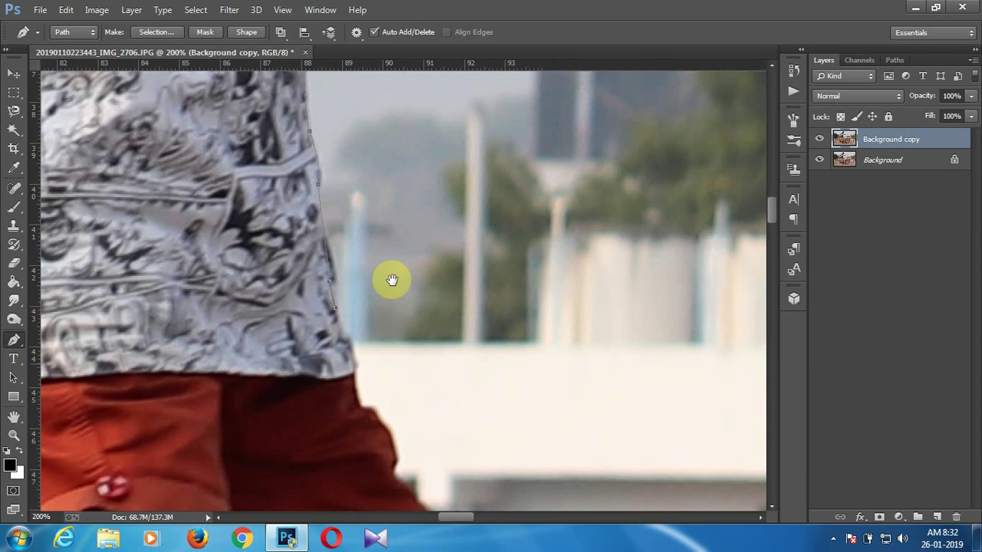
pyautogui.scroll(-2, 390, 279)
pyautogui.click(390, 326)
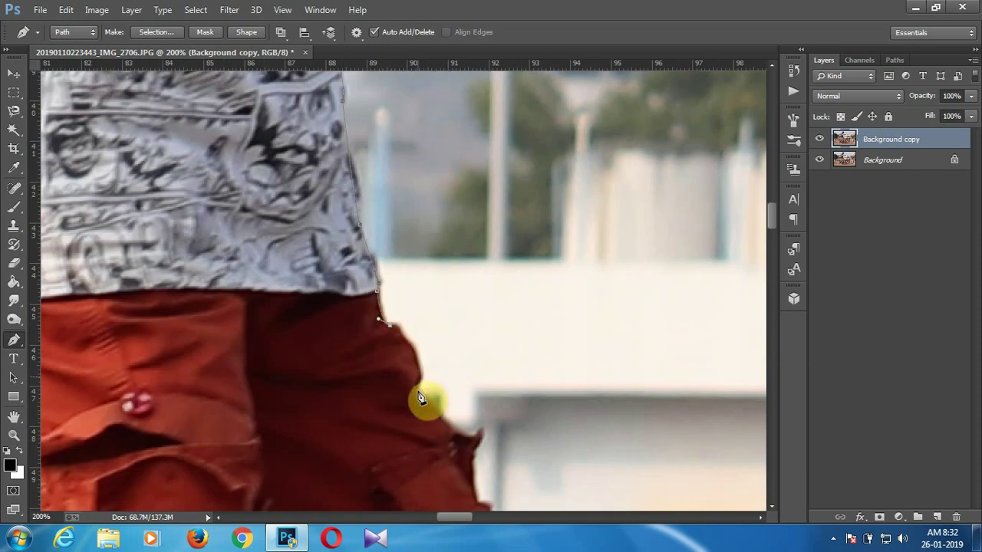
# - Add anchors down the shorts' edge to the bottom of the shorts
pyautogui.scroll(-2, 461, 405)
pyautogui.hscroll(1, 460, 405)
pyautogui.click(432, 343)
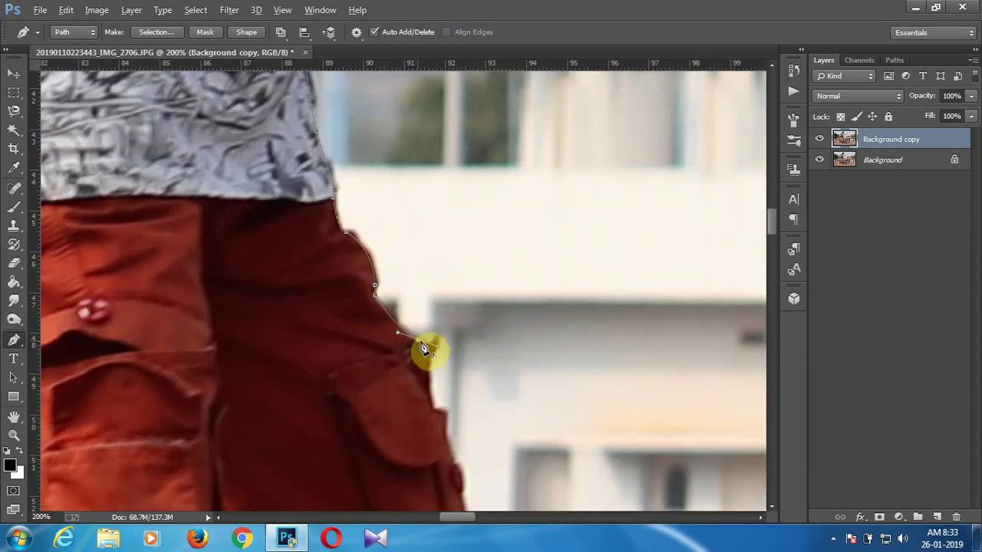
pyautogui.click(430, 369)
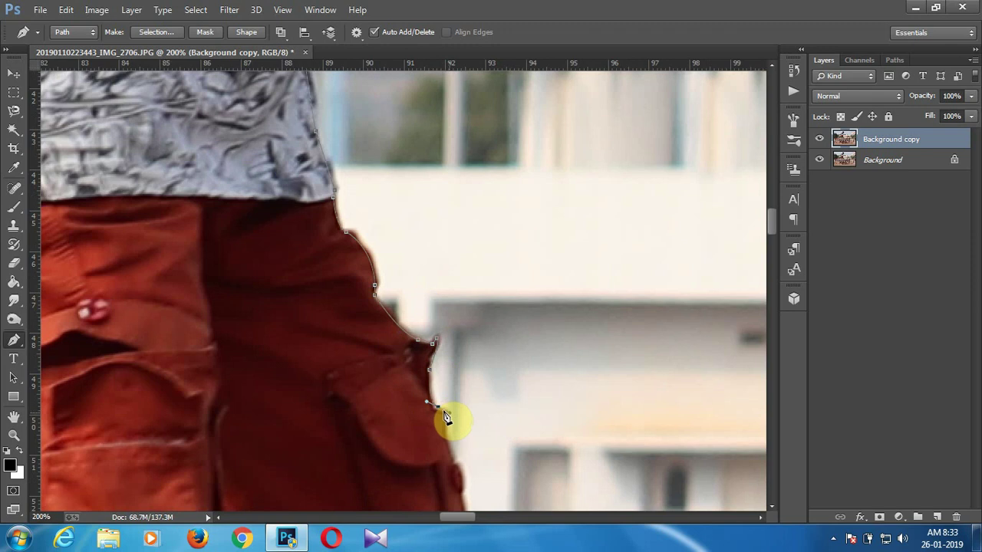
pyautogui.scroll(-3, 445, 417)
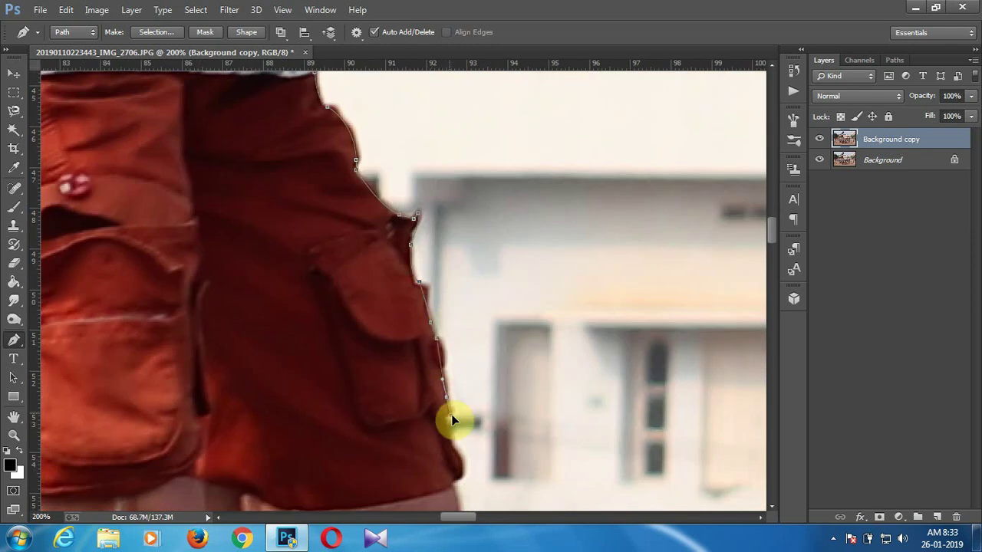
pyautogui.scroll(-3, 443, 307)
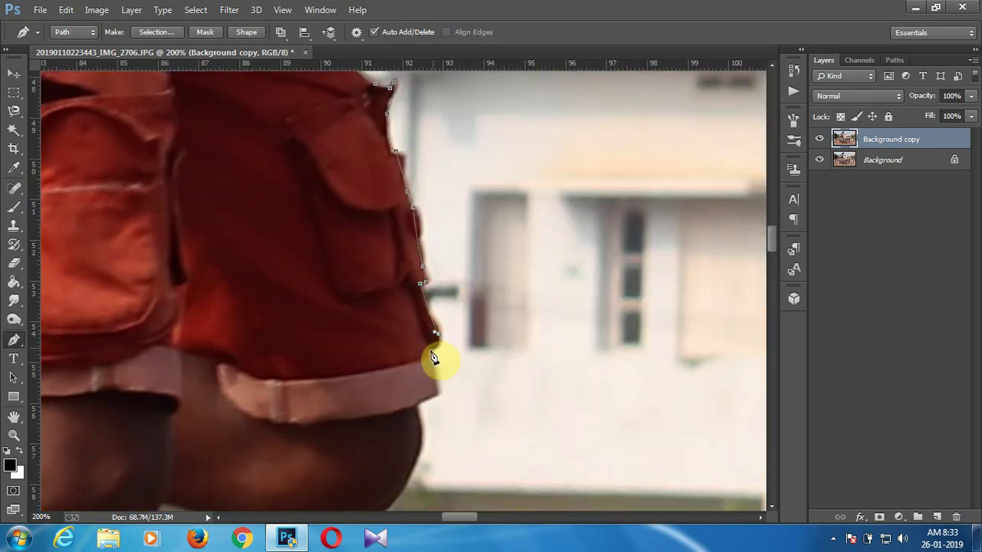
pyautogui.click(415, 405)
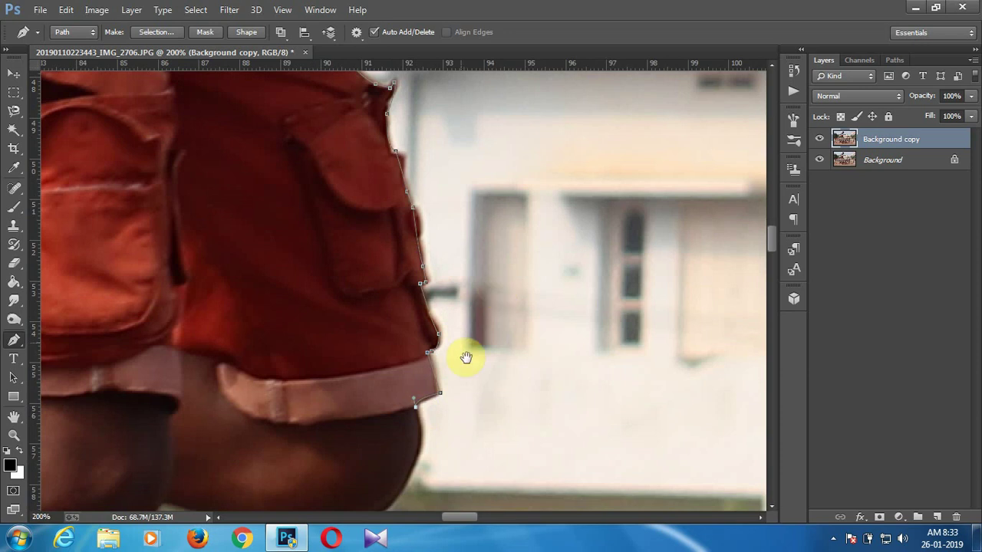
pyautogui.scroll(-5, 437, 296)
# - Curve the path around the knee and along the leg's underside, ending in a corner anchor
pyautogui.moveTo(429, 290); pyautogui.dragTo(376, 357)
pyautogui.hscroll(-3, 432, 298)
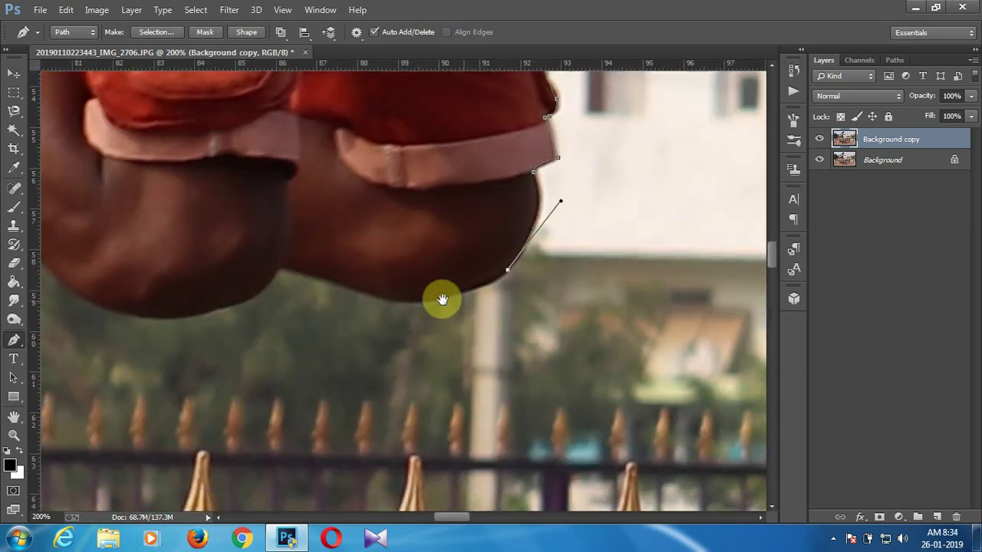
pyautogui.moveTo(438, 293); pyautogui.dragTo(418, 289)
pyautogui.moveTo(314, 262); pyautogui.dragTo(300, 261)
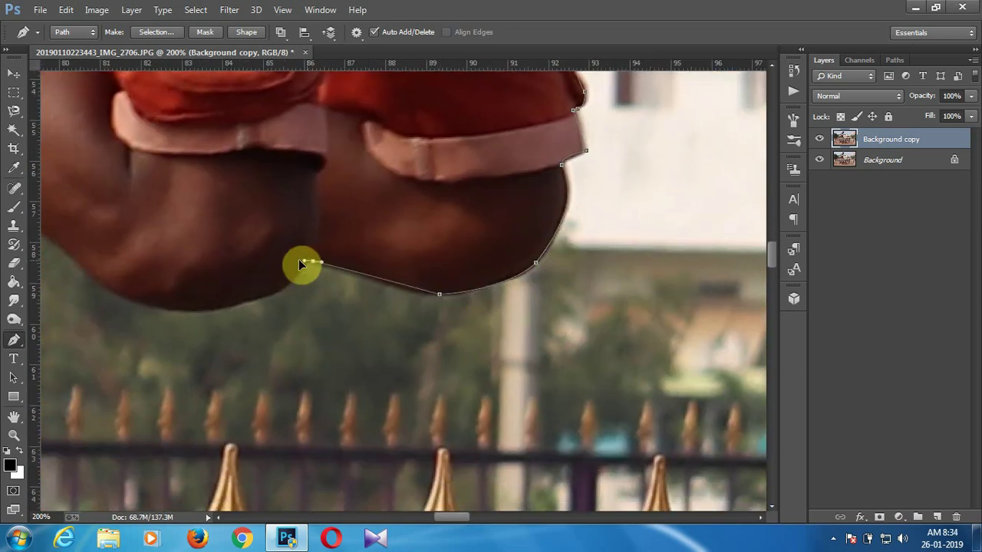
pyautogui.hscroll(-5, 406, 332)
pyautogui.moveTo(421, 326)
pyautogui.mouseDown()
pyautogui.moveTo(361, 330)
pyautogui.moveTo(325, 310)
pyautogui.moveTo(270, 243)
pyautogui.mouseUp()
pyautogui.hscroll(-2, 384, 333)
pyautogui.scroll(2, 384, 333)
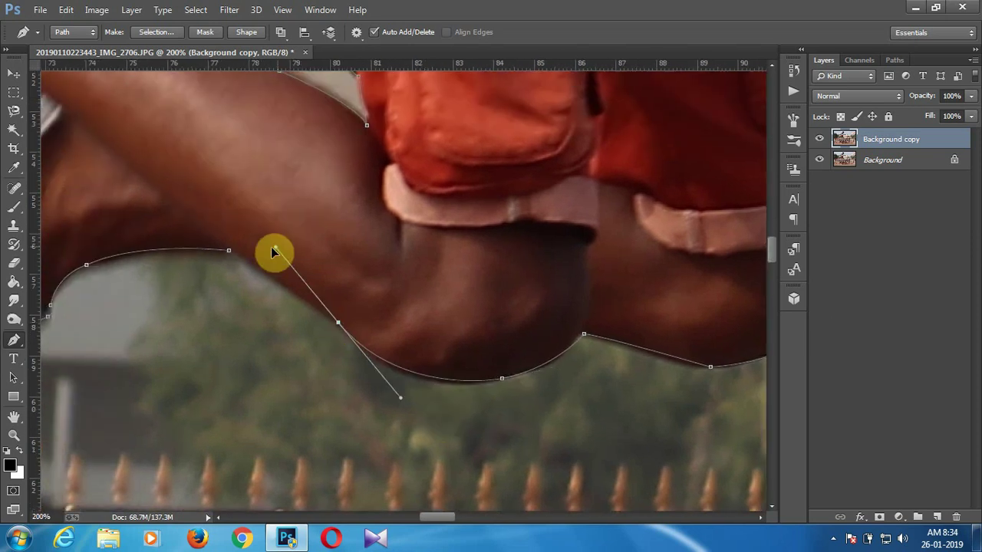
pyautogui.click(339, 323)
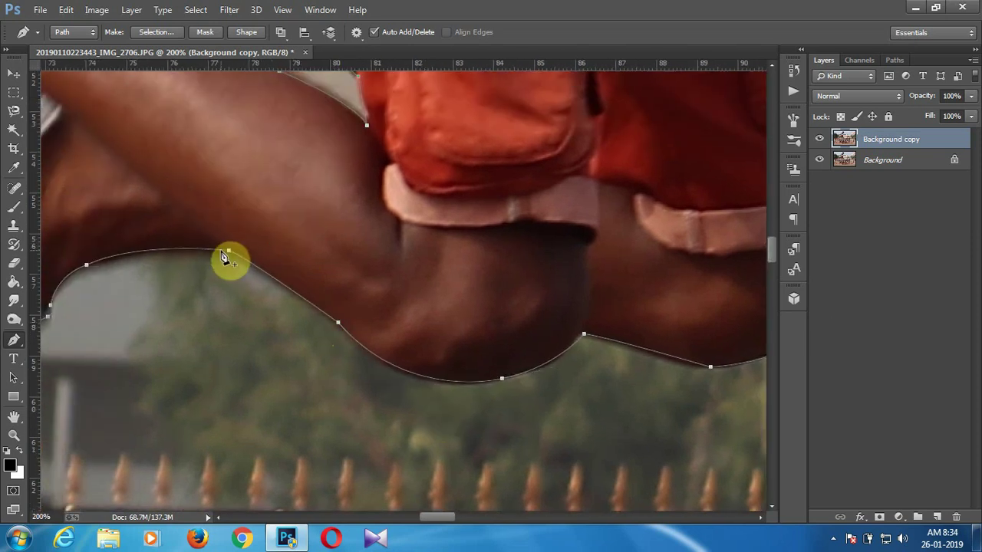
pyautogui.hotkey('ctrl', '-')
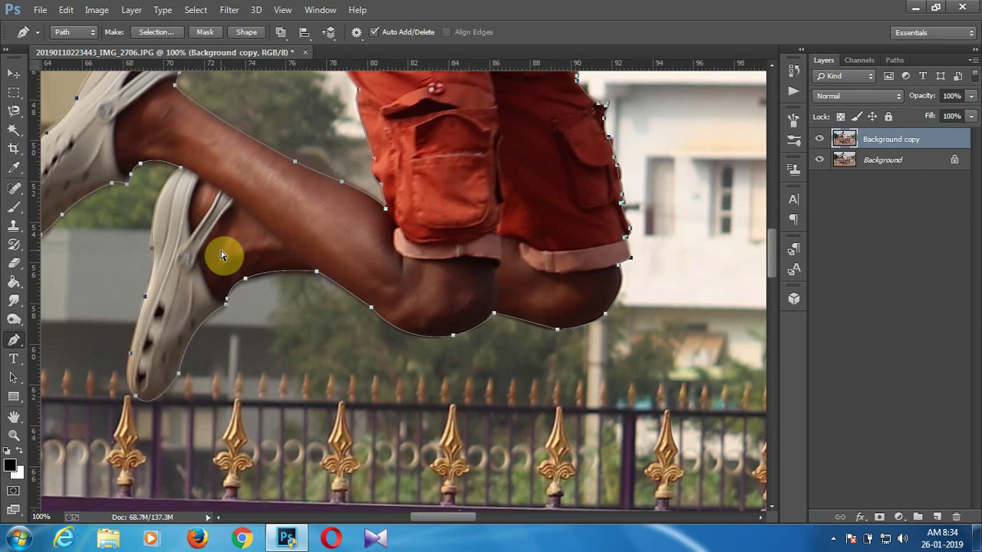
# - Turn the path into a 0-feather selection, invert it, and delete the surrounding scenery
pyautogui.hotkey('ctrl', '-')
pyautogui.hotkey('ctrl', '-')
pyautogui.hotkey('ctrl', '-')
pyautogui.hotkey('ctrl', '-')
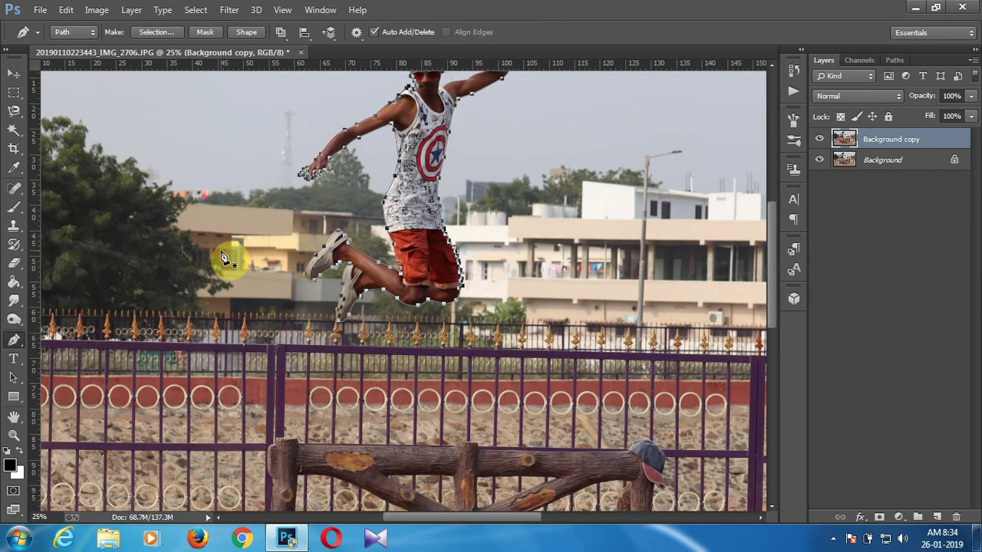
pyautogui.hotkey('ctrl', '-')
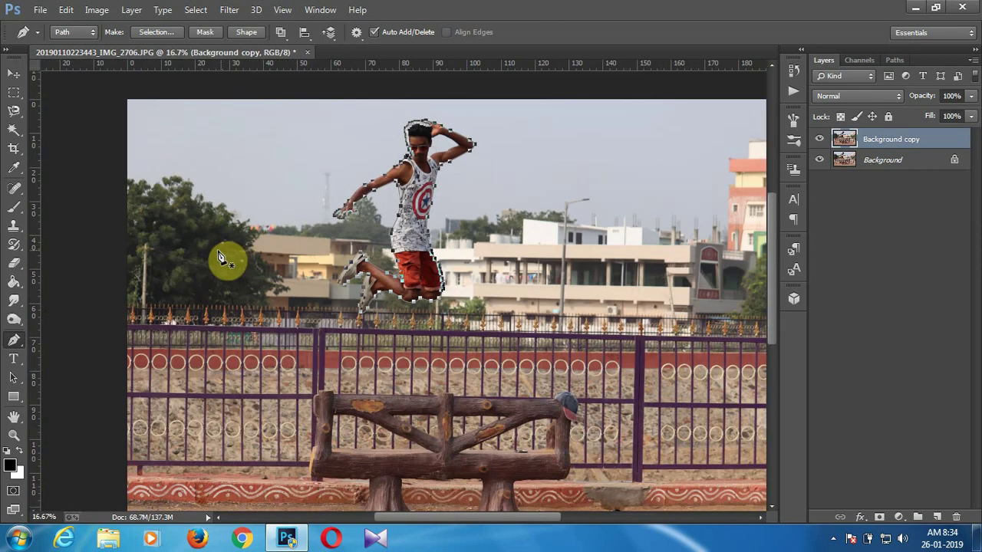
pyautogui.rightClick(422, 168)
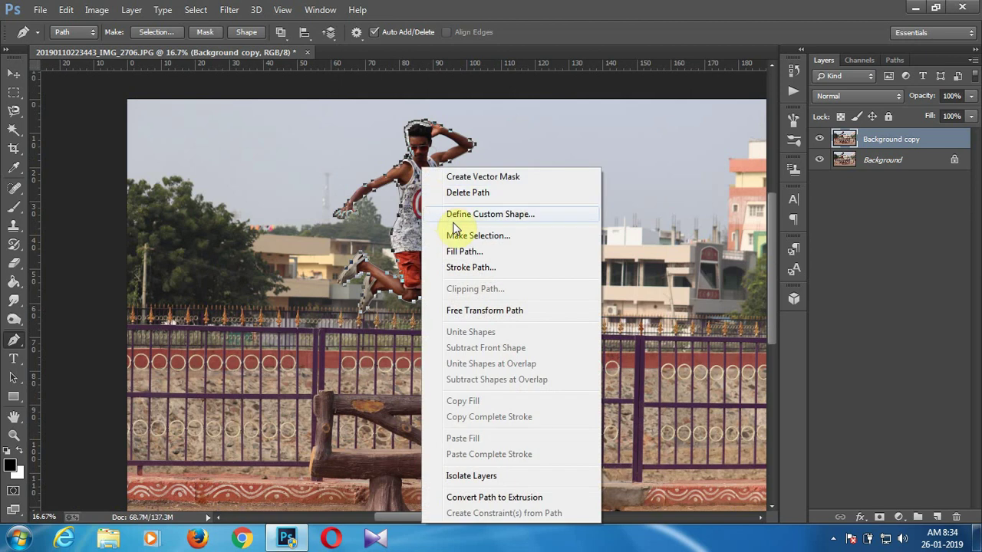
pyautogui.click(471, 237)
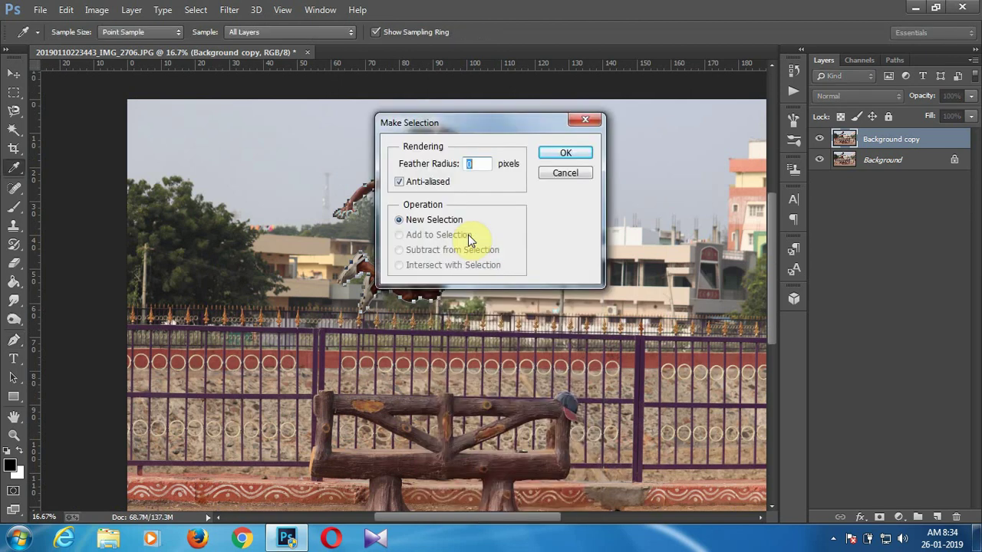
pyautogui.press('Return')
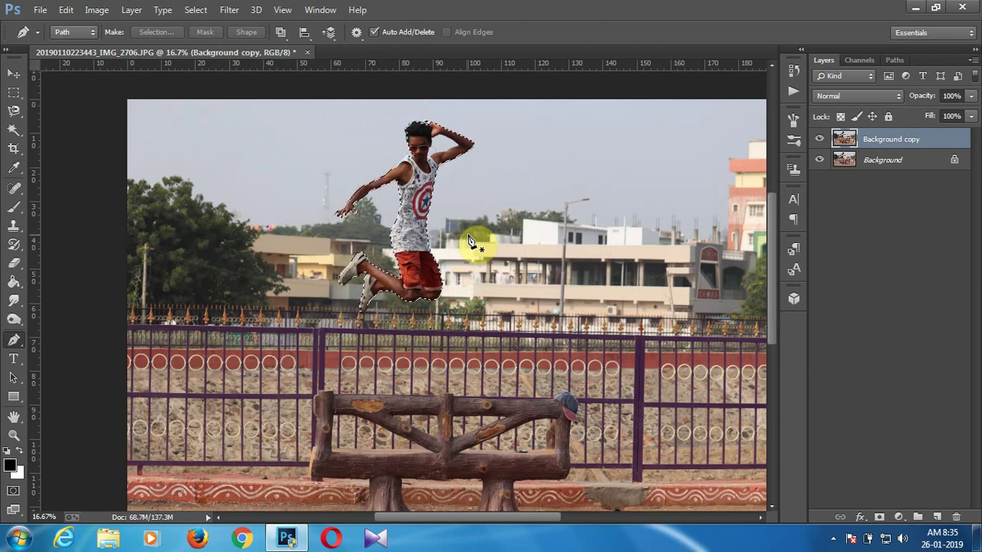
pyautogui.hotkey('ctrl', 'shift', 'i')
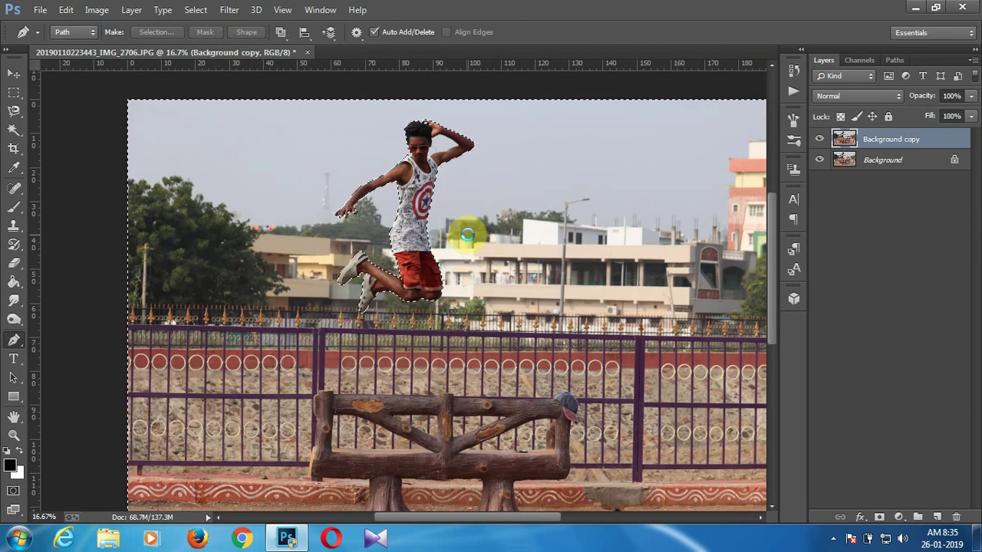
pyautogui.press('Delete')
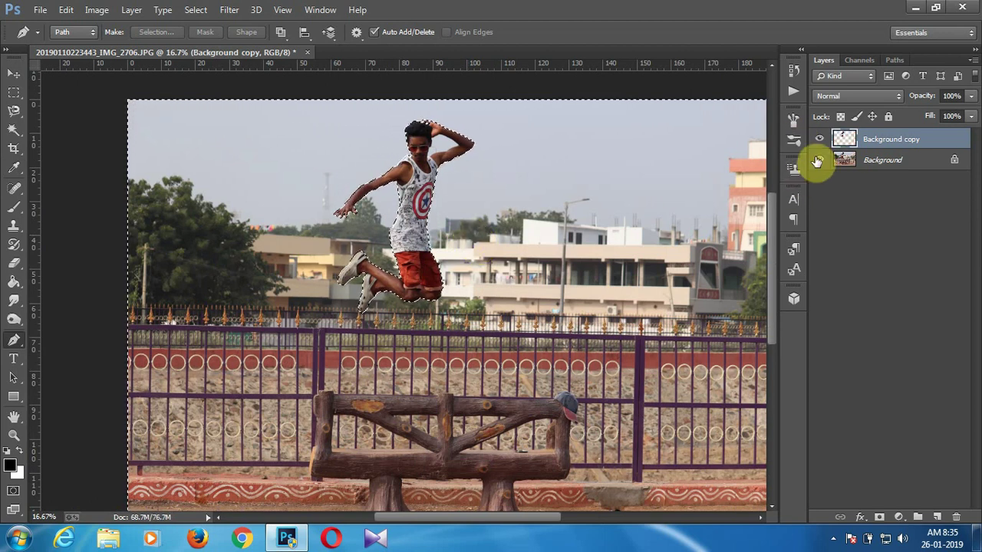
# - Hide the Background layer, deselect, and zoom in on the cut-out's torso and head
pyautogui.click(818, 160)
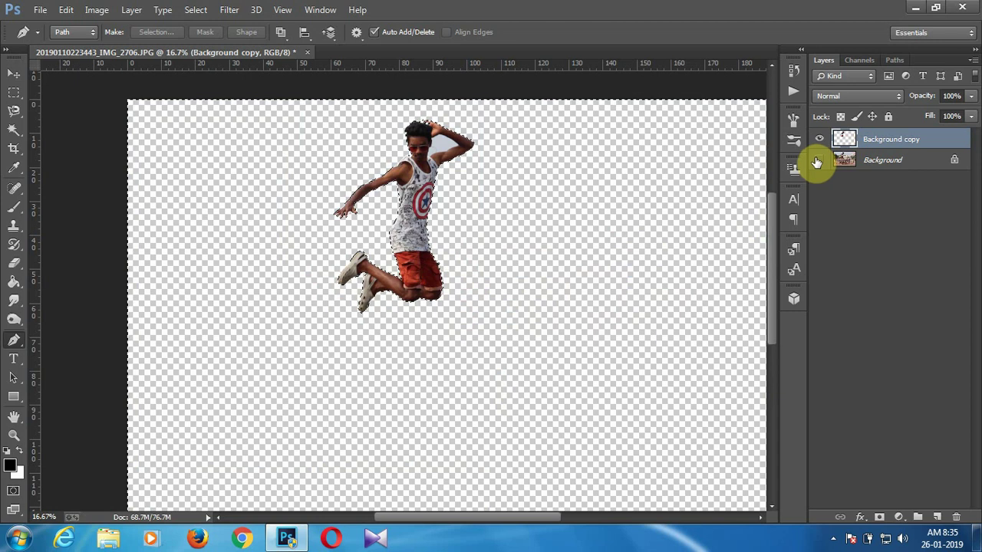
pyautogui.hotkey('ctrl', 'd')
pyautogui.hotkey('ctrl', '+')
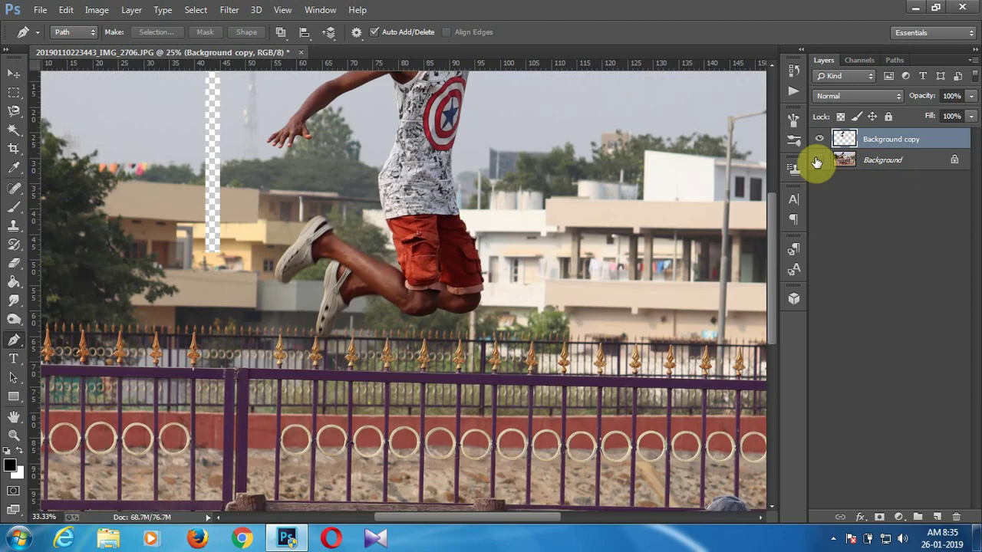
pyautogui.hotkey('ctrl', '+')
pyautogui.hotkey('ctrl', '+')
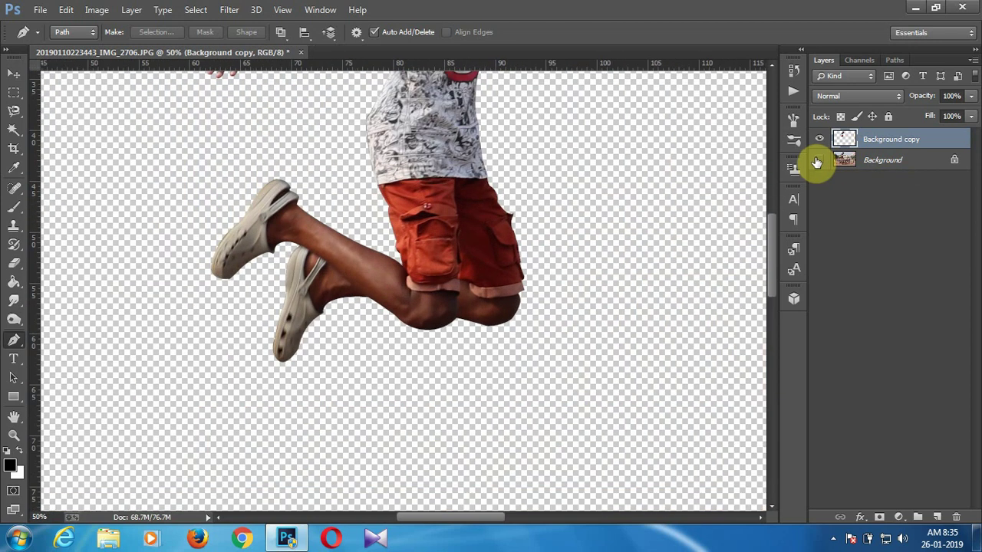
pyautogui.moveTo(491, 180); pyautogui.dragTo(455, 422)
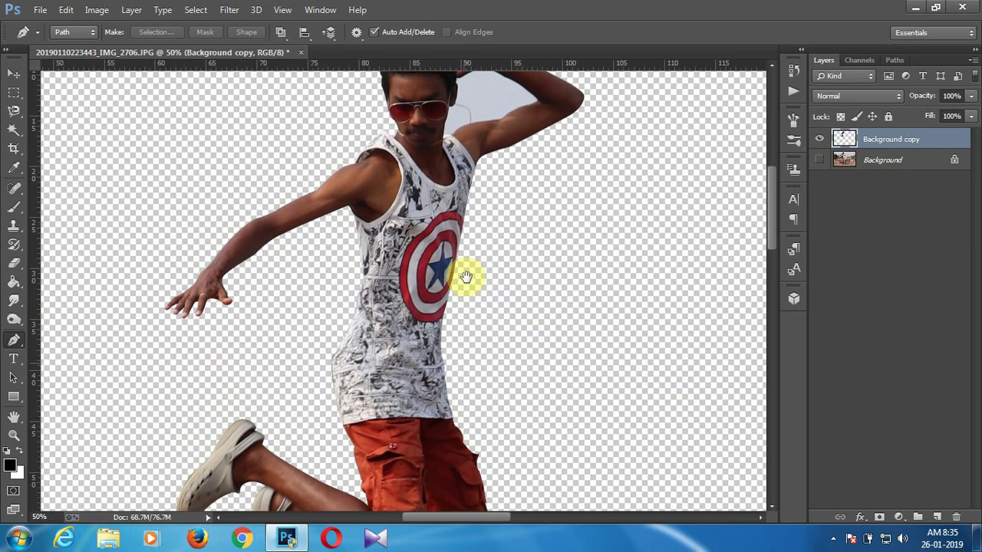
pyautogui.moveTo(466, 274); pyautogui.dragTo(453, 386)
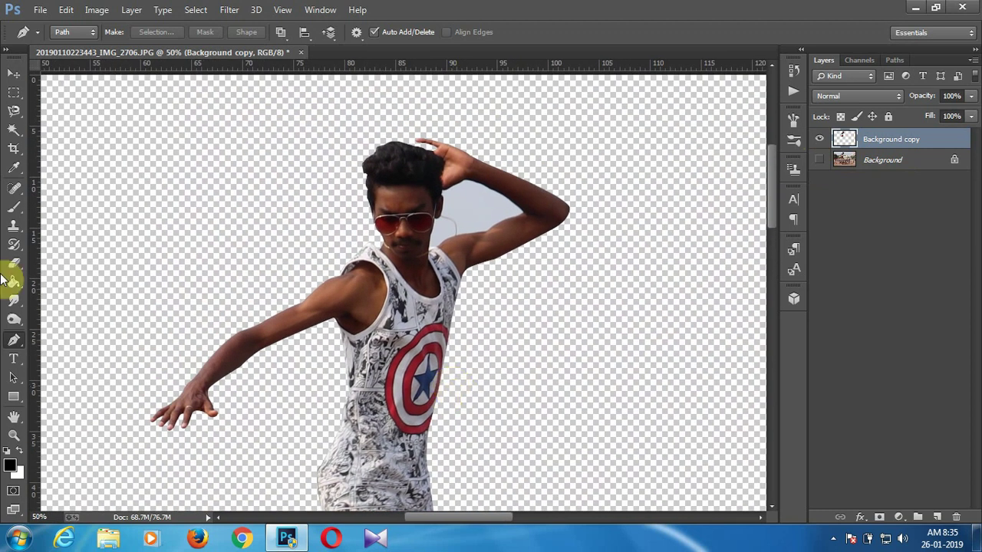
# - Magic Wand-select the leftover grey patch by the raised arm and delete it
pyautogui.click(14, 130)
pyautogui.click(469, 216)
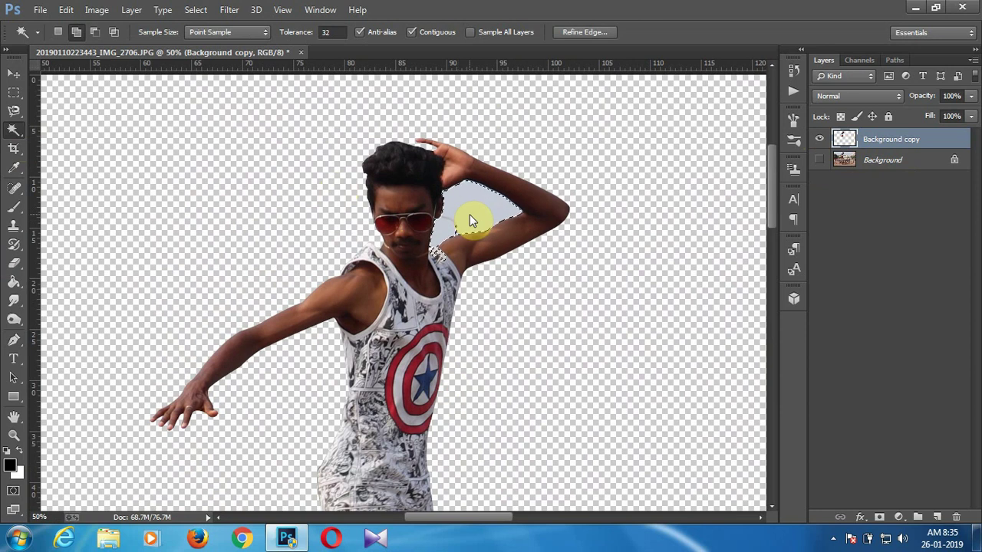
pyautogui.rightClick(15, 131)
pyautogui.click(77, 127)
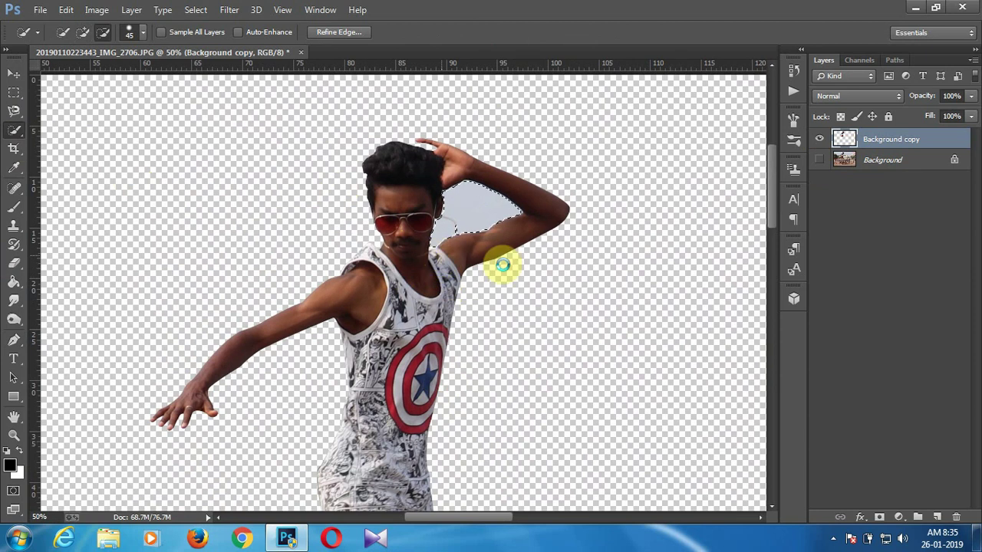
pyautogui.press('Delete')
# - Set the Eraser to a 15 px hard round brush for tidying the edges
pyautogui.scroll(1, 504, 266)
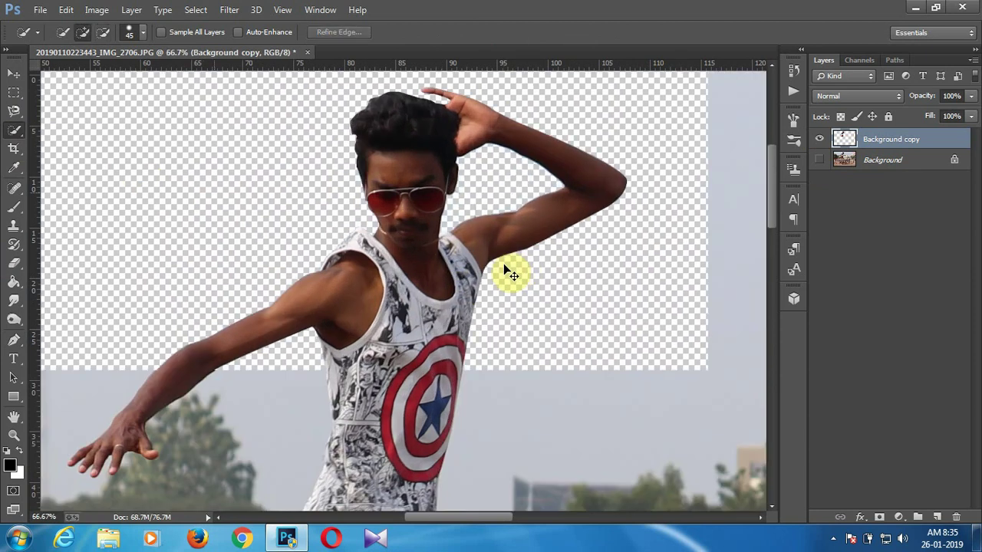
pyautogui.scroll(1, 504, 265)
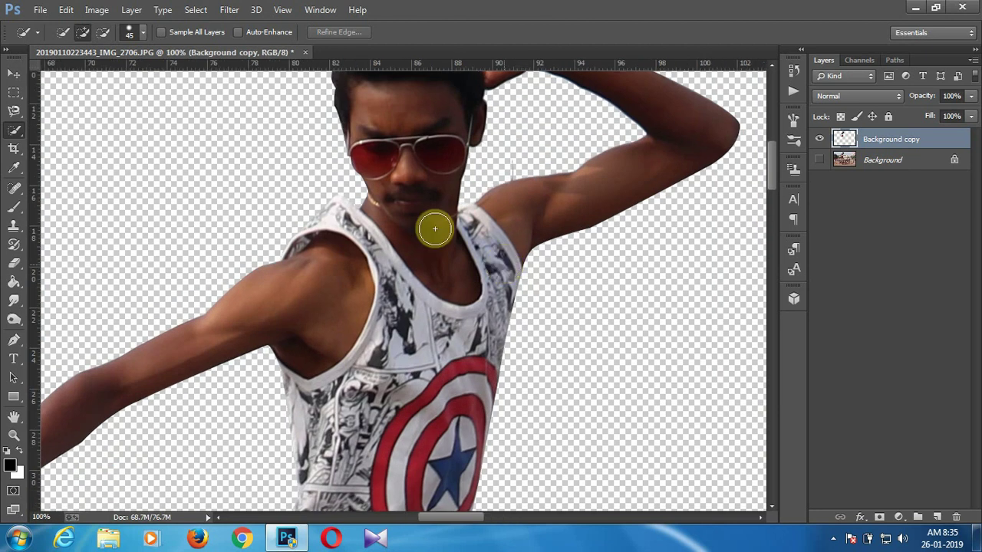
pyautogui.click(14, 263)
pyautogui.press('[')
pyautogui.press('[')
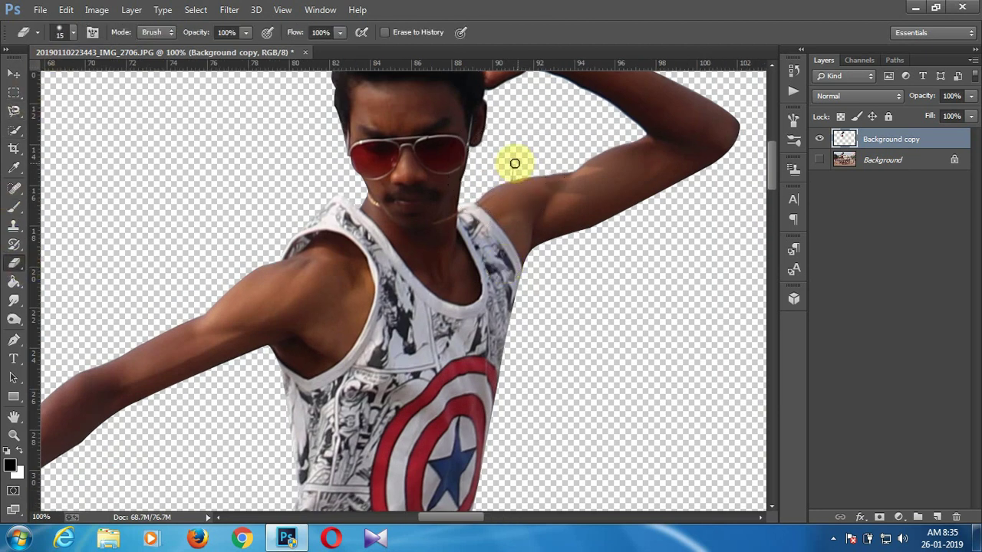
pyautogui.moveTo(72, 30); pyautogui.dragTo(65, 81)
pyautogui.rightClick(60, 81)
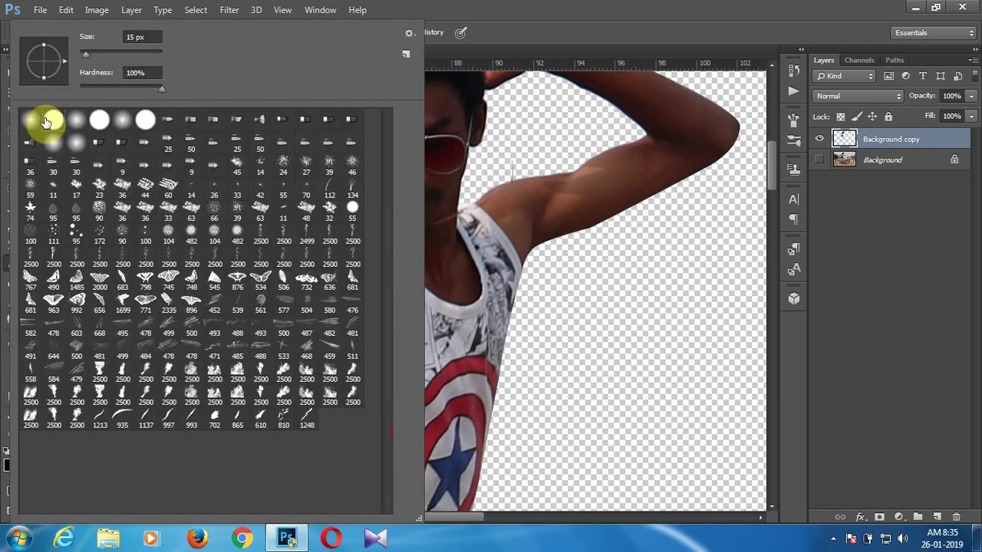
pyautogui.doubleClick(45, 122)
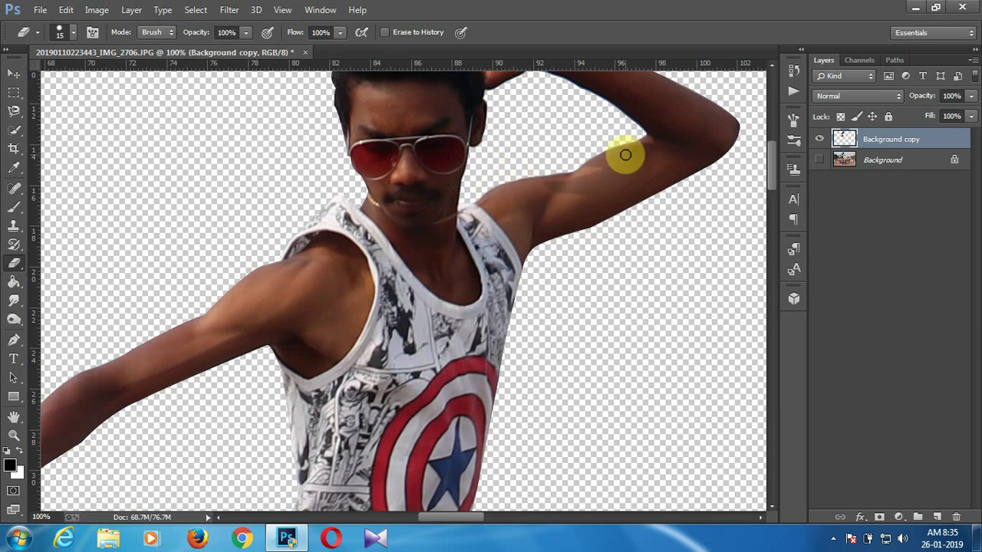
pyautogui.hotkey('ctrl', '-')
pyautogui.hotkey('ctrl', '-')
pyautogui.hotkey('ctrl', '-')
pyautogui.hotkey('ctrl', '-')
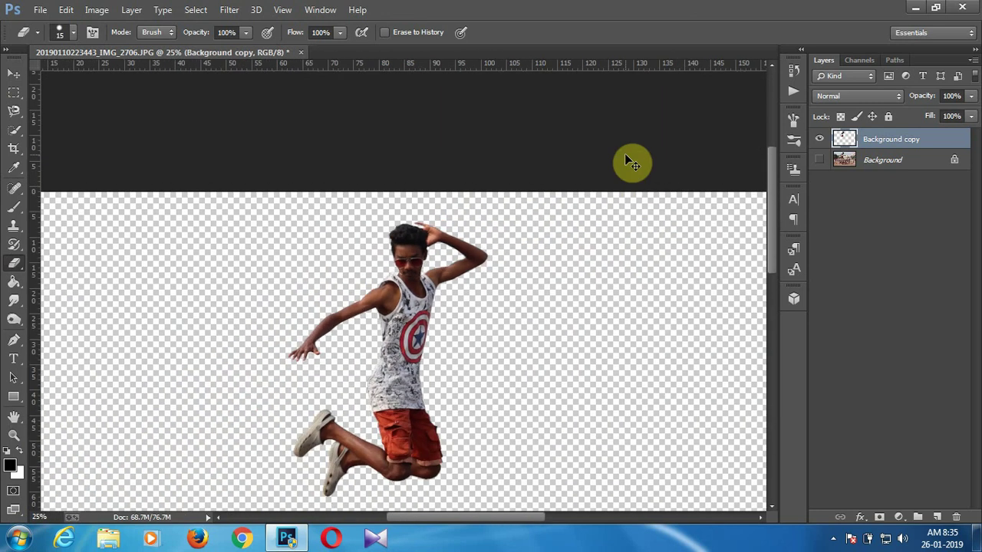
pyautogui.hotkey('ctrl', '-')
pyautogui.hotkey('ctrl', '-')
pyautogui.hotkey('ctrl', '+')
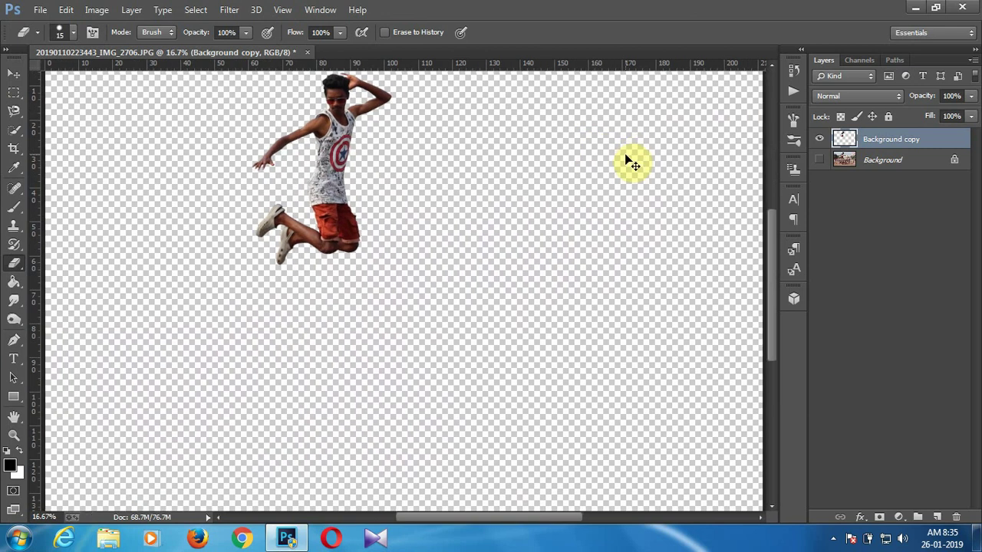
pyautogui.hotkey('ctrl', '-')
# - Duplicate the cut-out layer, hide Background copy, and scale the man to about 134% nearer centre
pyautogui.hotkey('ctrl', 'j')
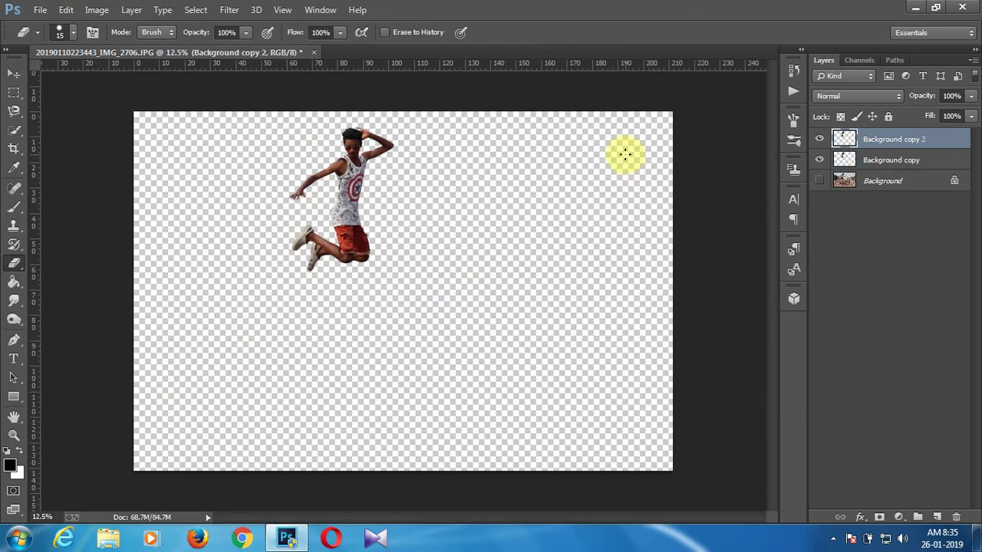
pyautogui.click(820, 159)
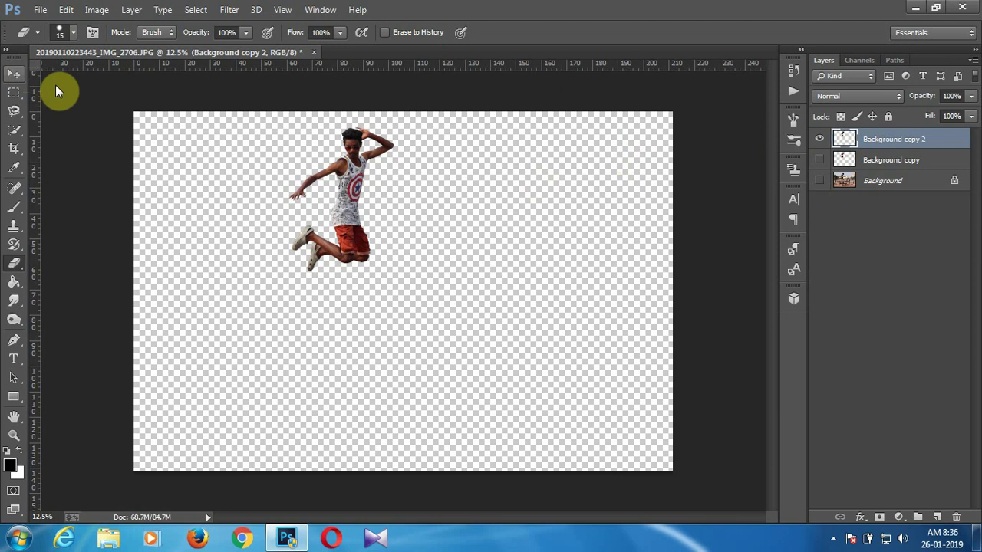
pyautogui.hotkey('ctrl', 't')
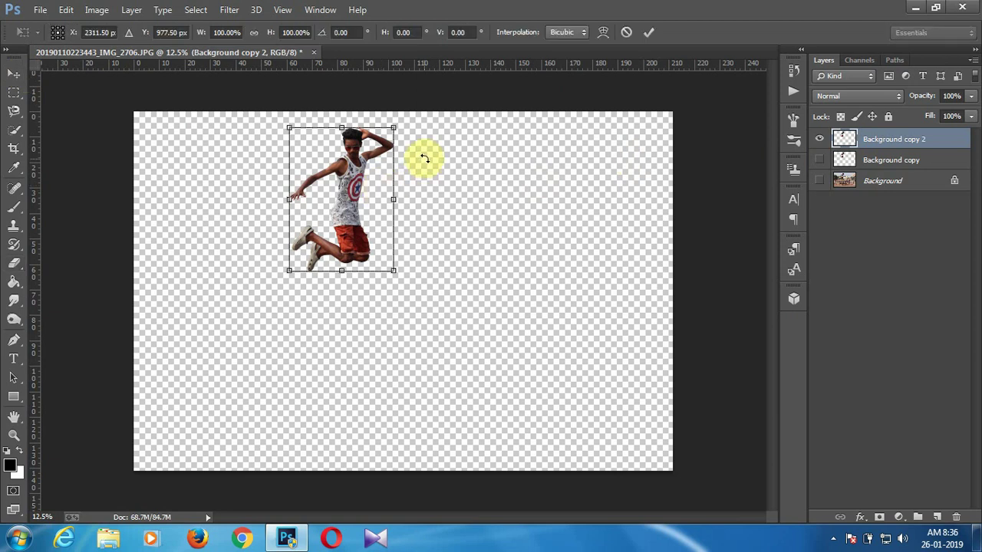
pyautogui.moveTo(393, 129); pyautogui.dragTo(411, 103)
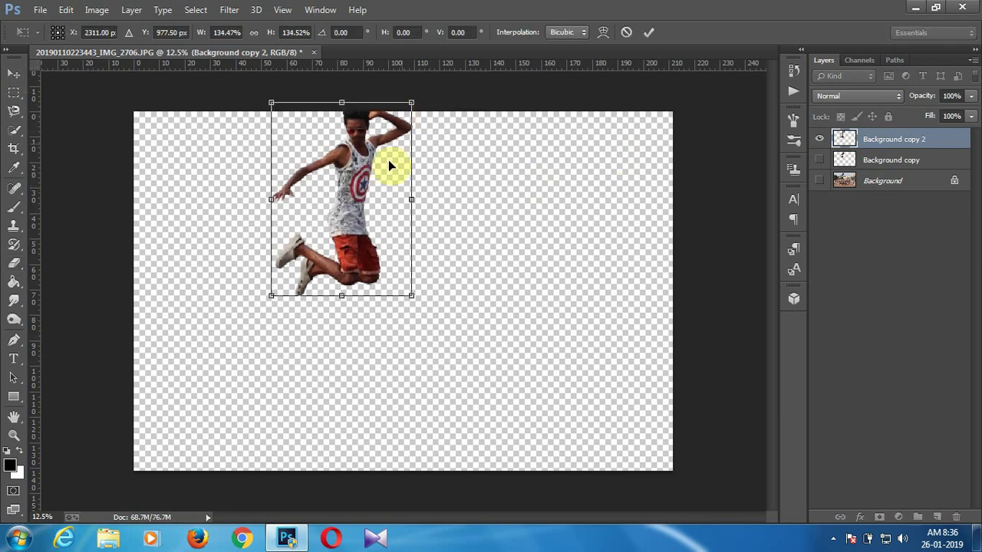
pyautogui.moveTo(407, 185); pyautogui.dragTo(438, 198)
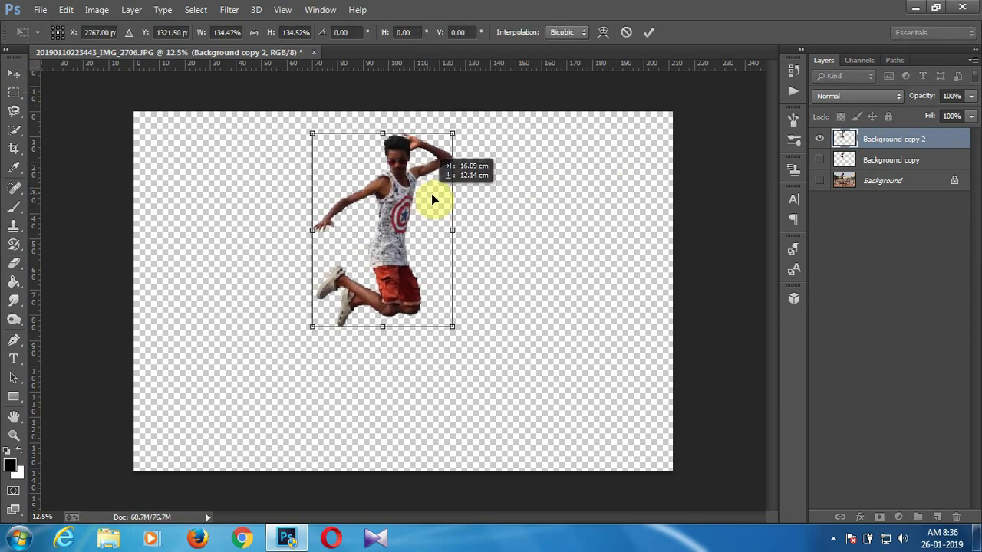
pyautogui.press('e')
pyautogui.click(651, 35)
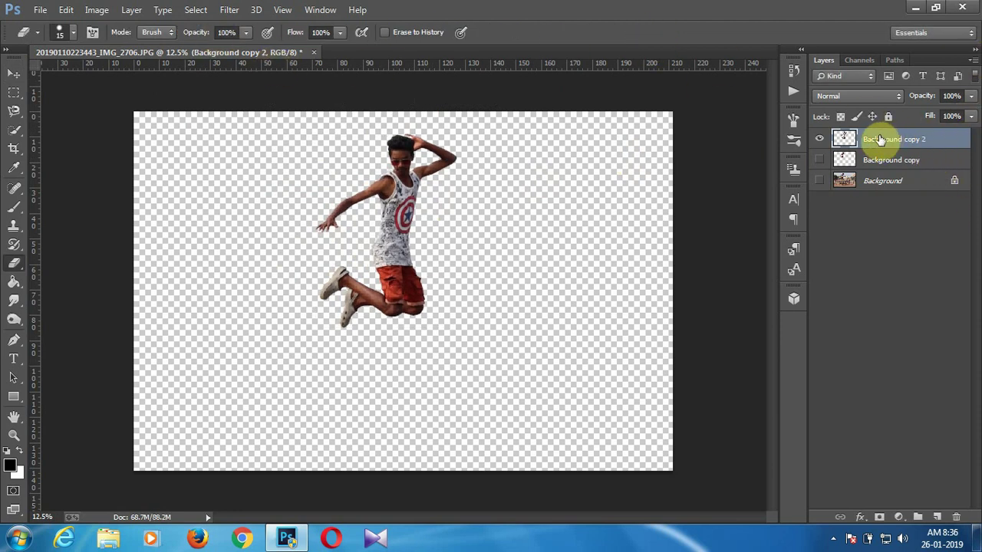
# - In the Camera Raw Filter, lift the Blacks and raise Shadows to +77
pyautogui.click(230, 9)
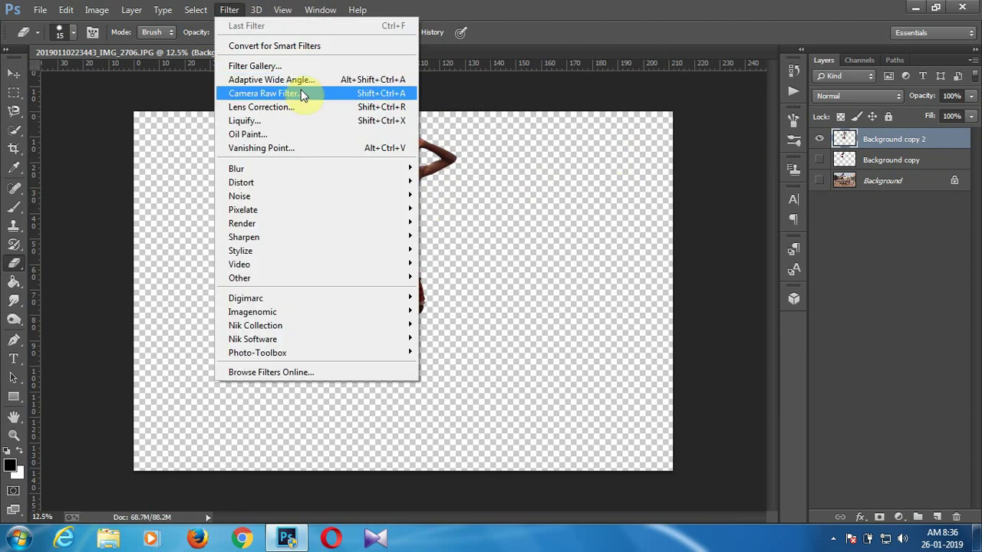
pyautogui.click(301, 90)
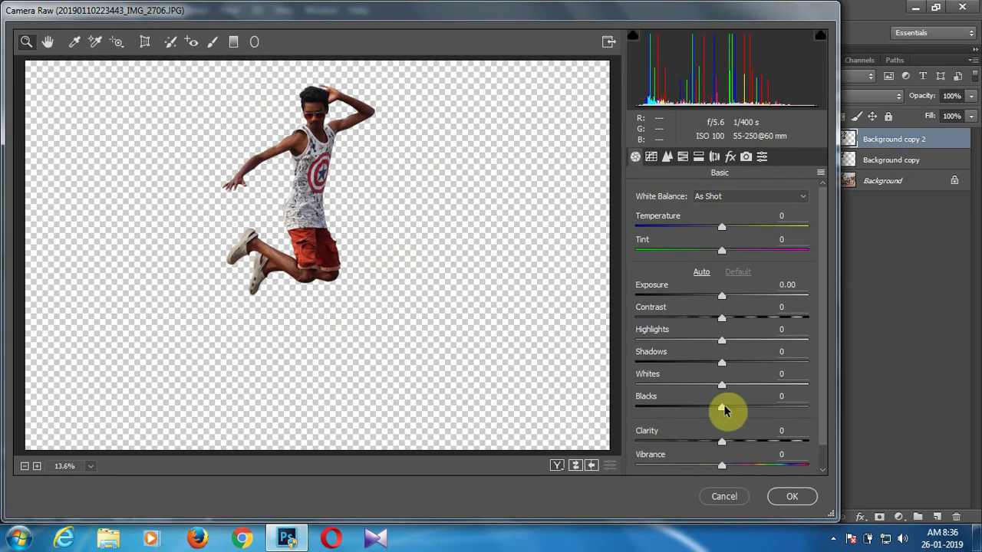
pyautogui.moveTo(722, 407); pyautogui.dragTo(771, 409)
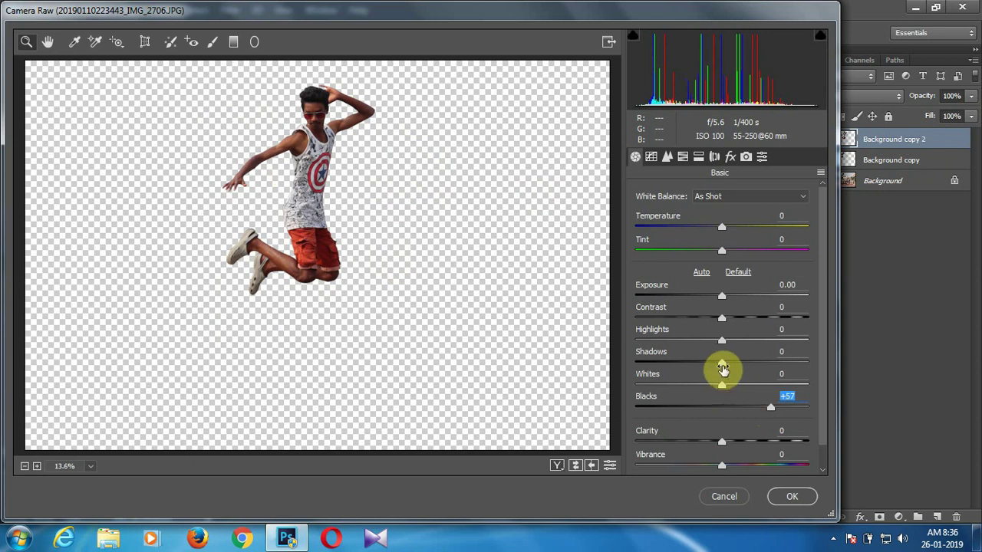
pyautogui.moveTo(722, 364)
pyautogui.mouseDown()
pyautogui.moveTo(785, 364)
pyautogui.moveTo(788, 375)
pyautogui.mouseUp()
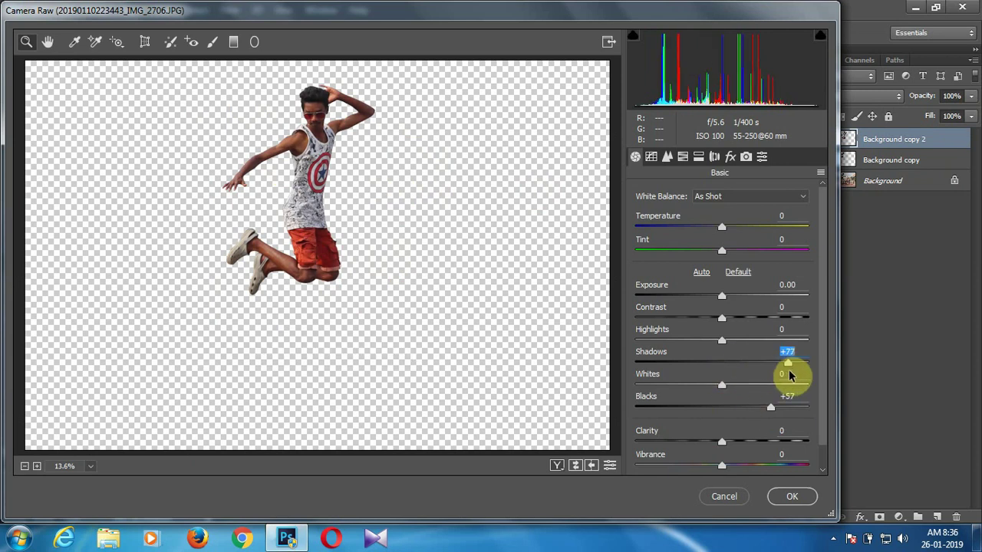
# - In HSL, boost Oranges saturation and raise Oranges luminance to +47
pyautogui.click(667, 157)
pyautogui.click(683, 157)
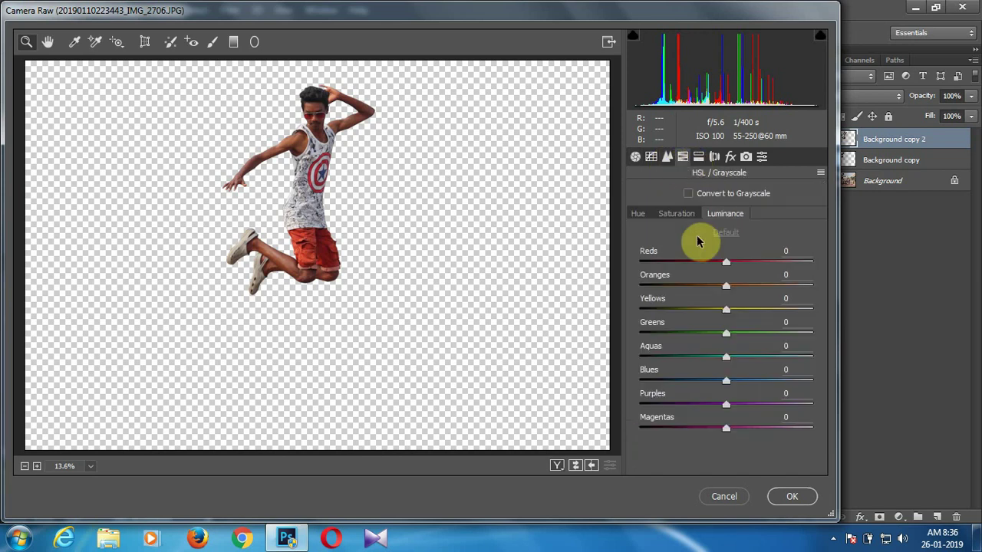
pyautogui.click(676, 214)
pyautogui.moveTo(737, 285); pyautogui.dragTo(756, 286)
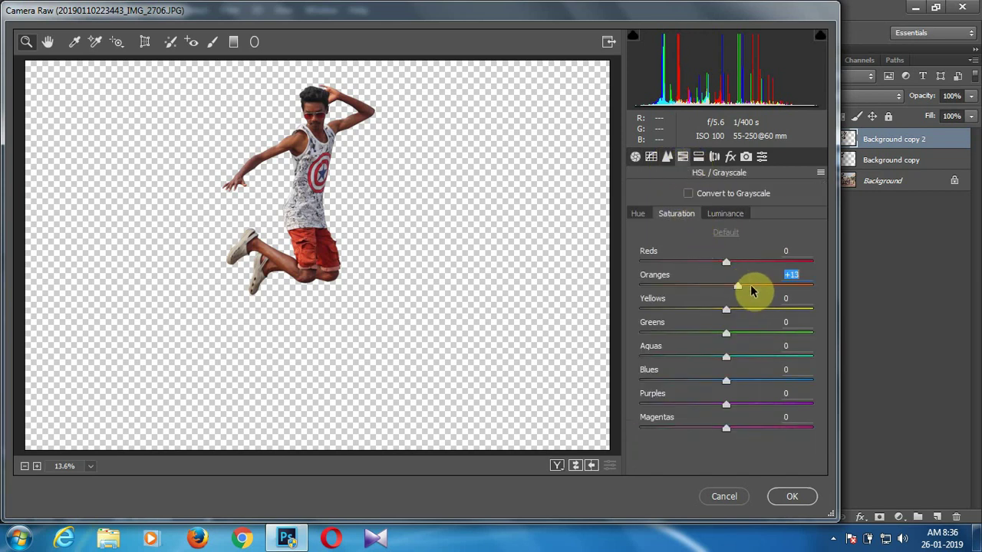
pyautogui.click(719, 214)
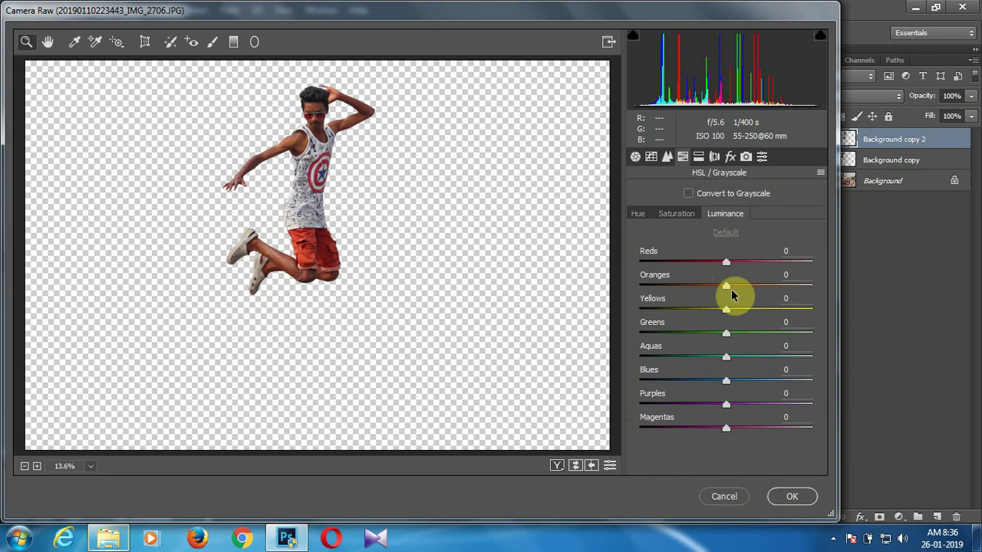
pyautogui.moveTo(726, 286); pyautogui.dragTo(765, 287)
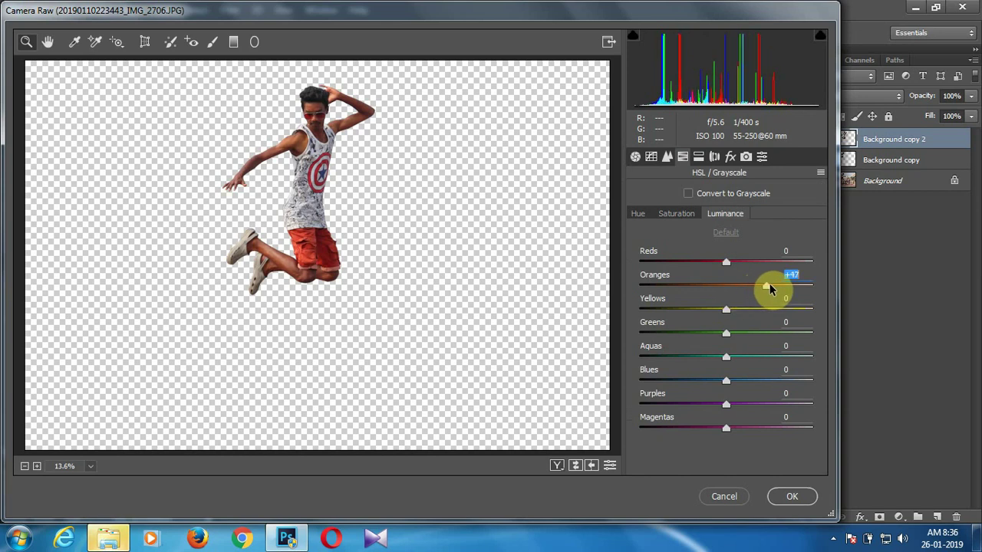
# - Raise Blacks to +70 and apply the Camera Raw grade
pyautogui.click(635, 157)
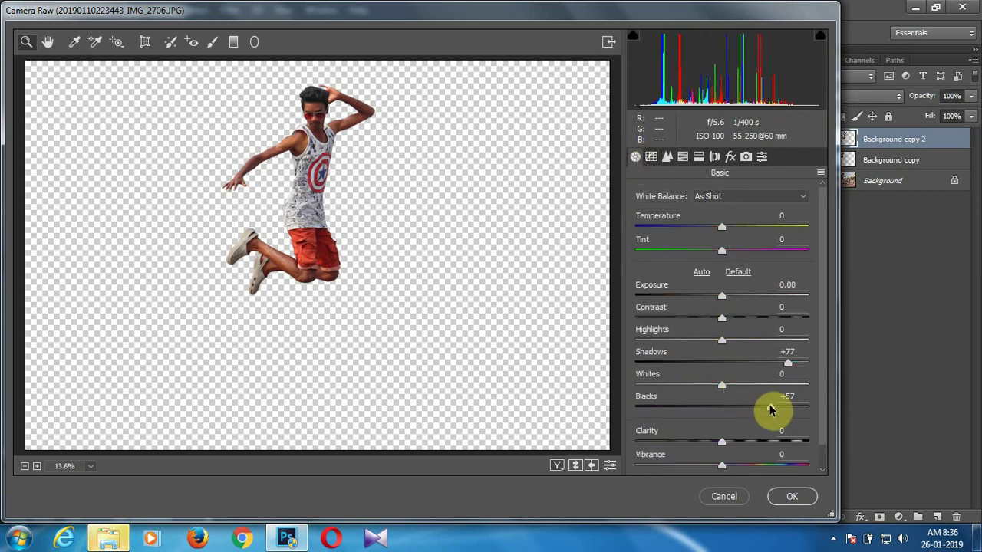
pyautogui.moveTo(776, 412); pyautogui.dragTo(782, 412)
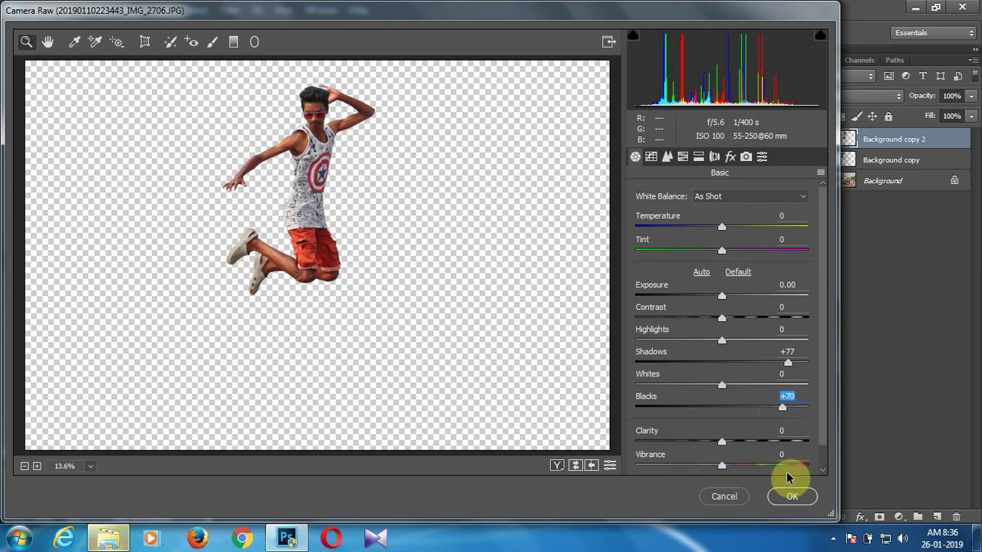
pyautogui.click(791, 496)
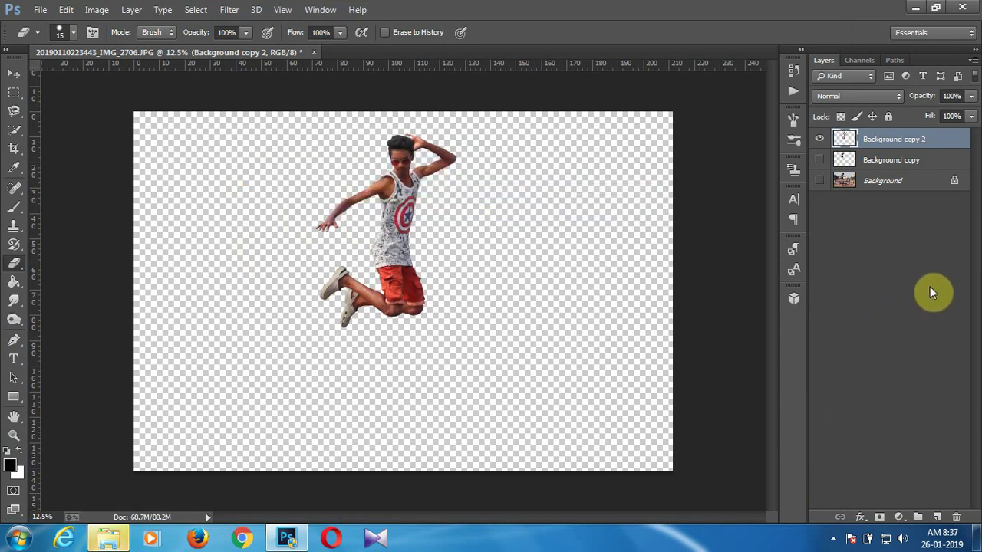
# - Duplicate Background copy 2, then place fog-foggy-hd-wallpaper-1367105 from the Citys folder as the top layer
pyautogui.moveTo(942, 141); pyautogui.dragTo(935, 517)
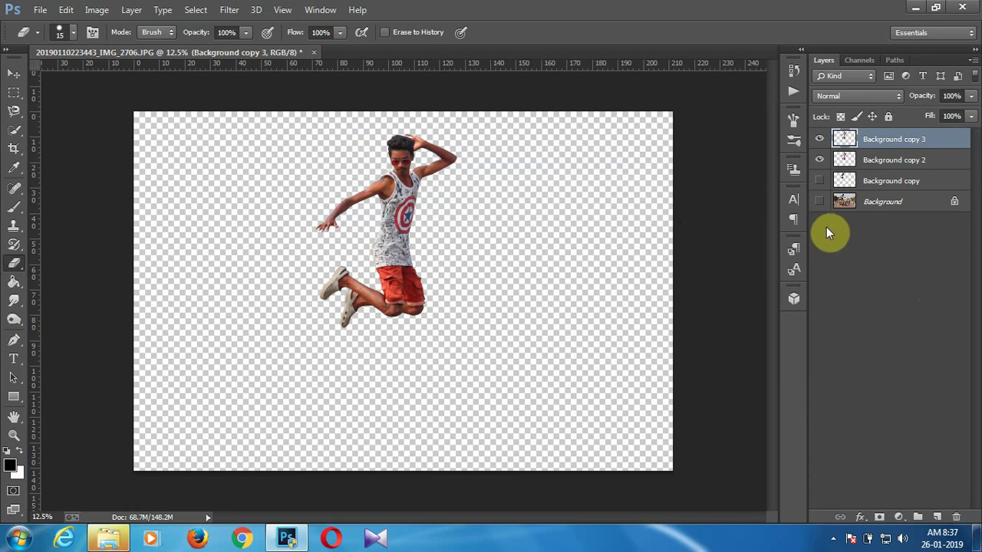
pyautogui.click(13, 74)
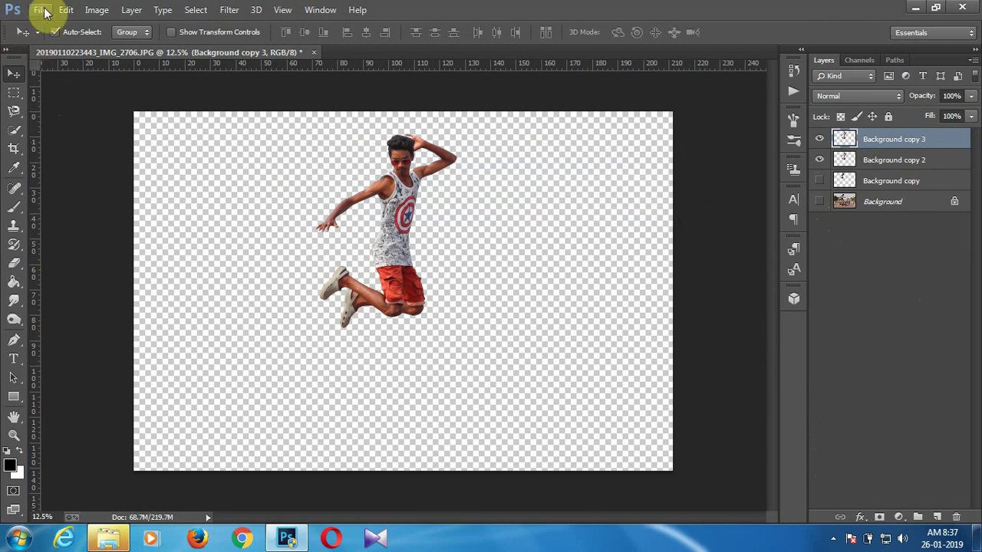
pyautogui.click(43, 9)
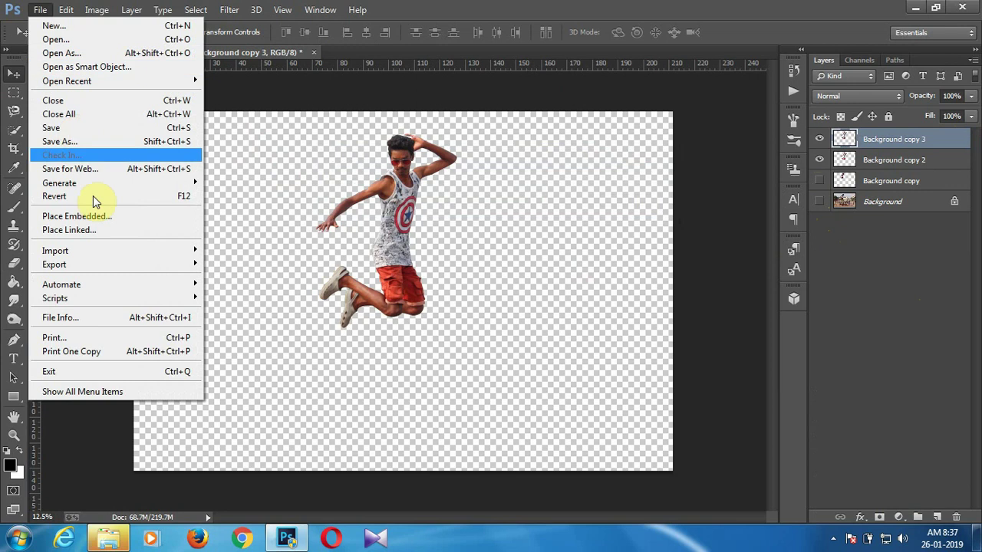
pyautogui.click(96, 217)
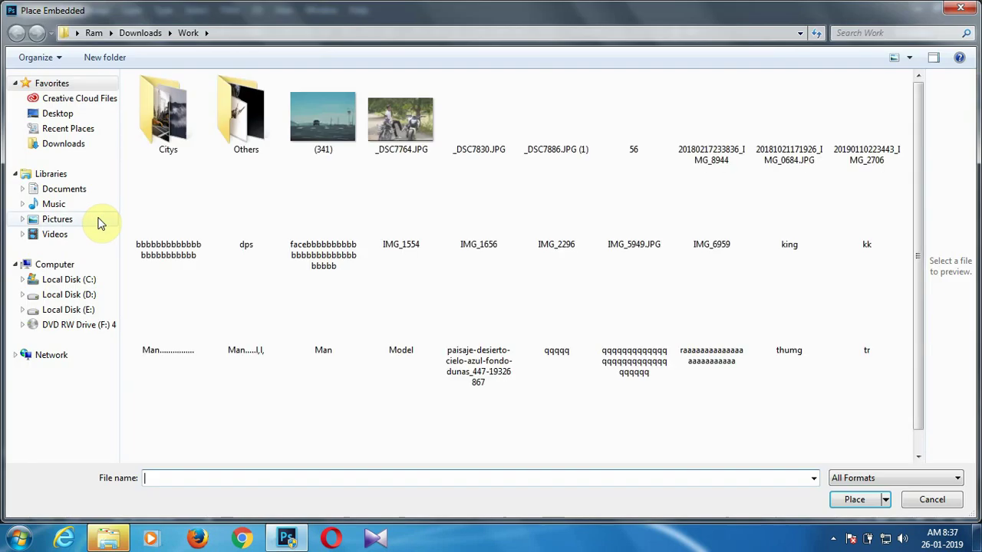
pyautogui.doubleClick(190, 141)
pyautogui.click(309, 214)
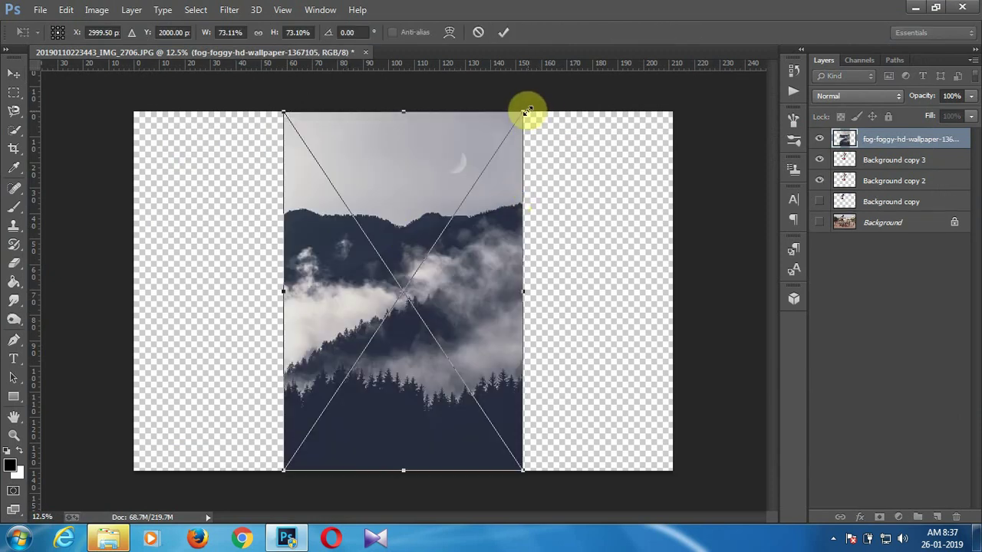
pyautogui.click(506, 38)
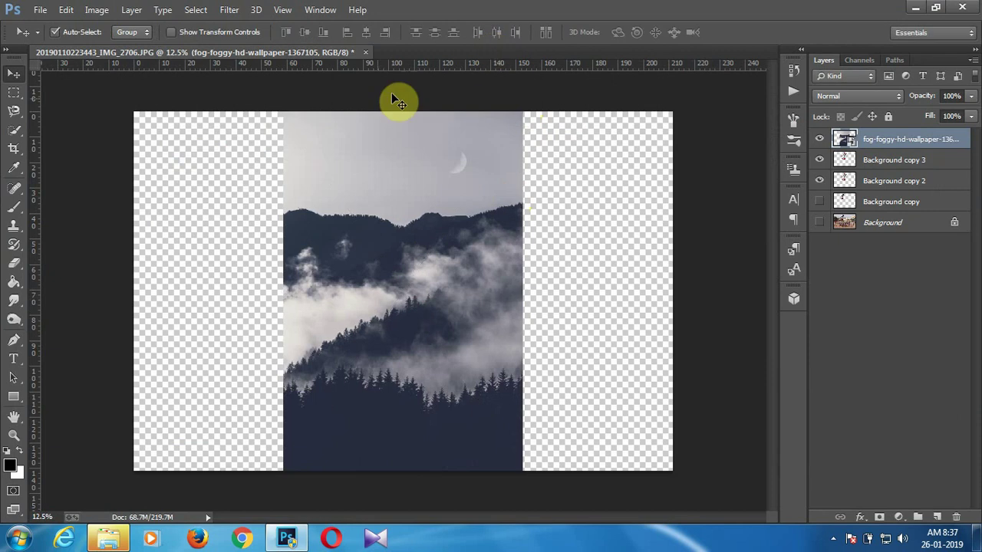
# - Crop the canvas so its left and right edges match the misty mountain photo's edges
pyautogui.click(13, 149)
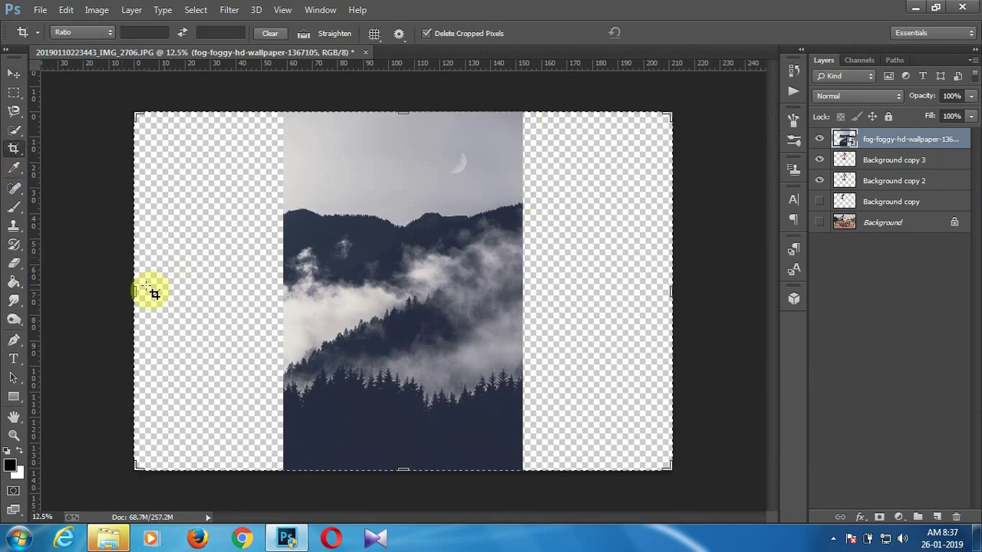
pyautogui.moveTo(130, 290); pyautogui.dragTo(207, 309)
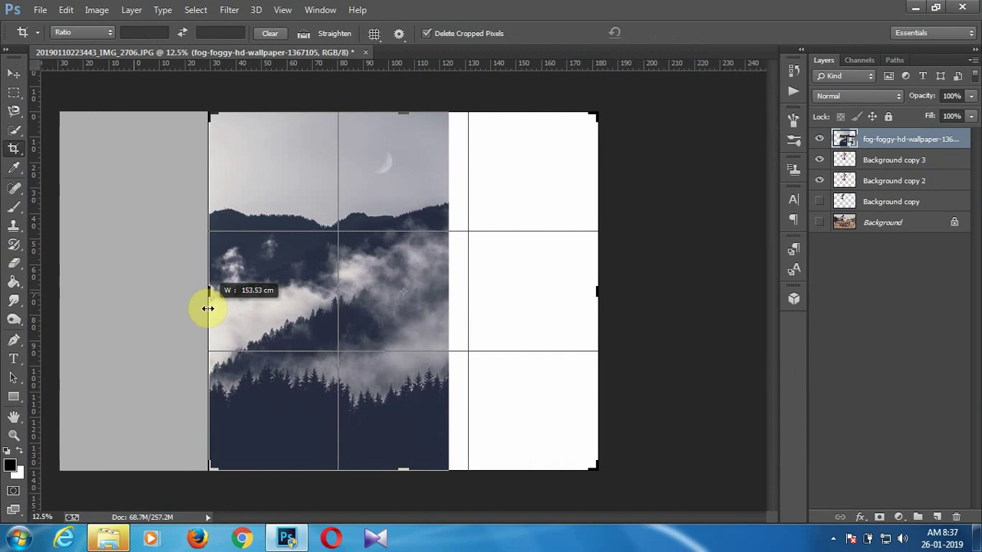
pyautogui.moveTo(208, 309)
pyautogui.mouseDown()
pyautogui.moveTo(208, 296)
pyautogui.moveTo(281, 300)
pyautogui.mouseUp()
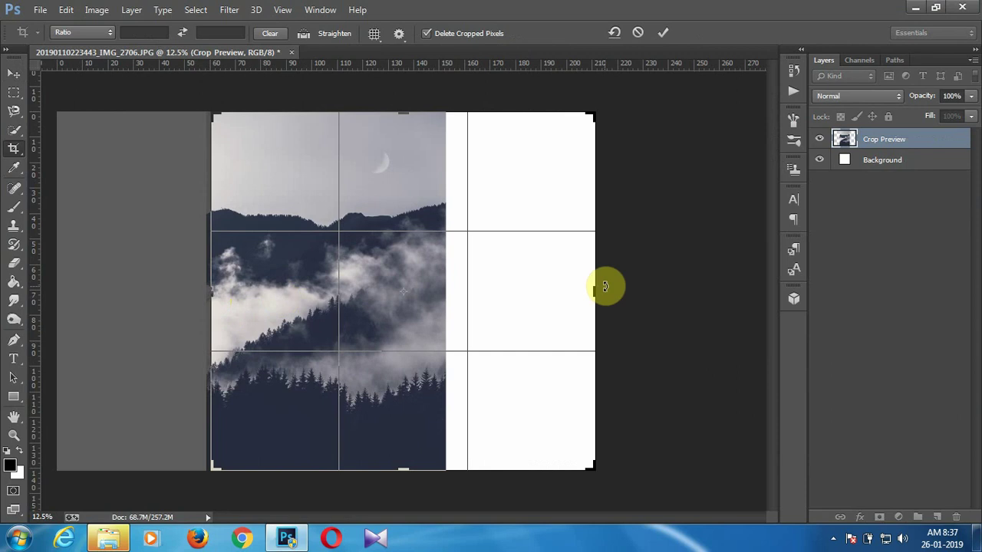
pyautogui.moveTo(598, 290); pyautogui.dragTo(522, 296)
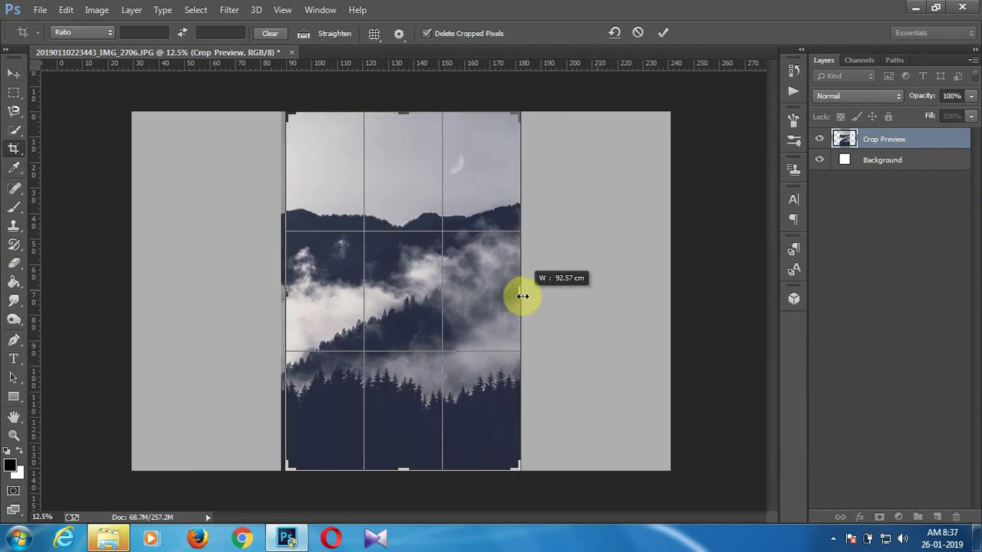
pyautogui.moveTo(522, 296); pyautogui.dragTo(521, 296)
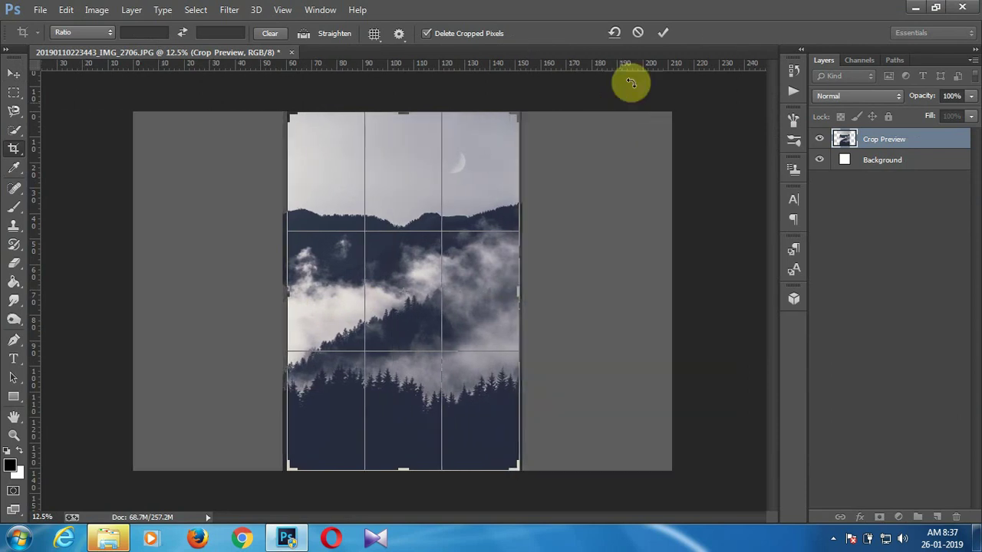
pyautogui.click(666, 32)
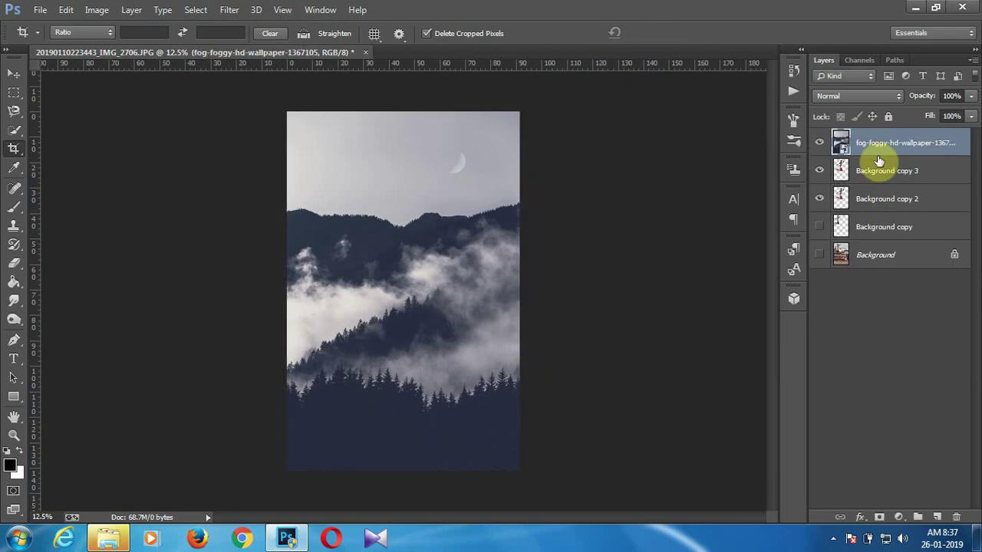
# - Rasterize the fog photo, move it below the figure layers, and hide Background copy 2
pyautogui.rightClick(906, 143)
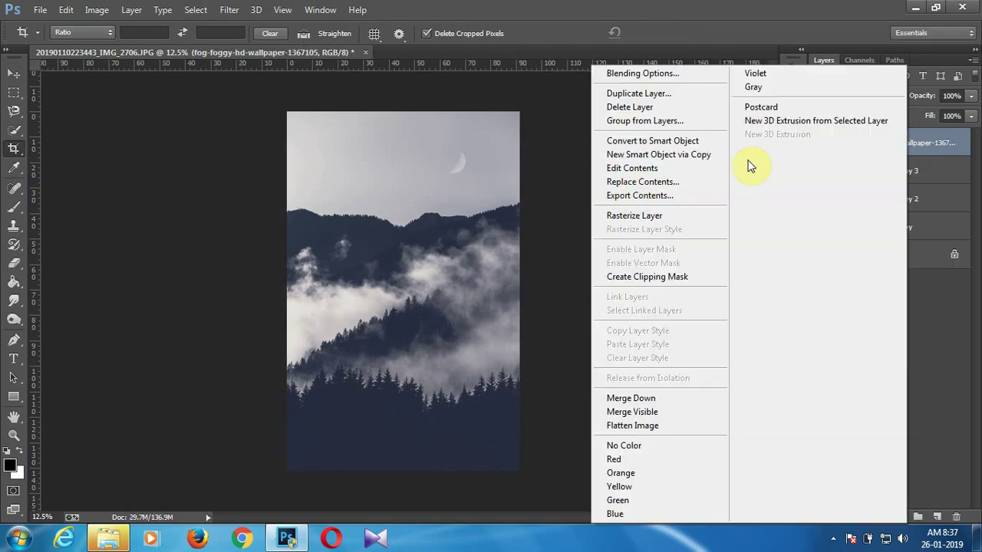
pyautogui.click(637, 215)
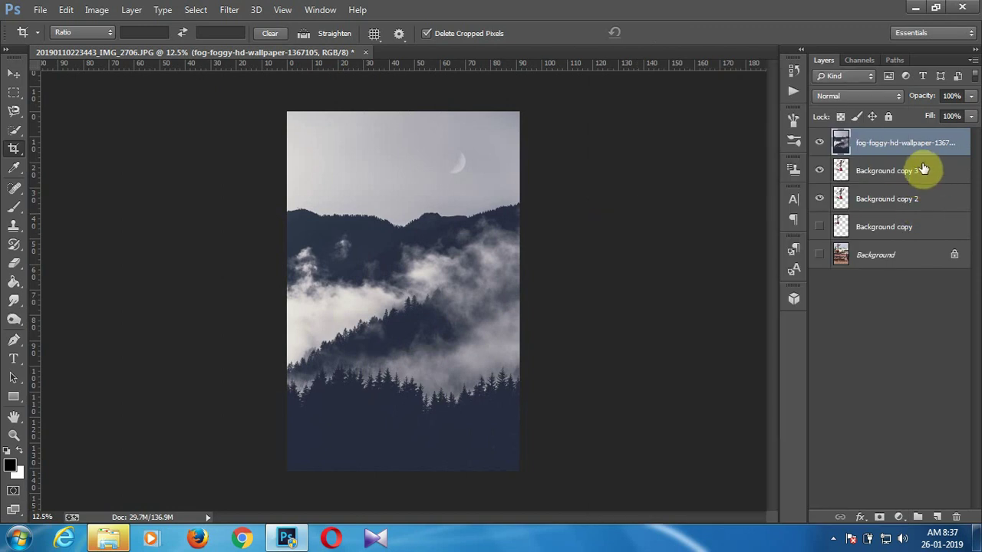
pyautogui.press('v')
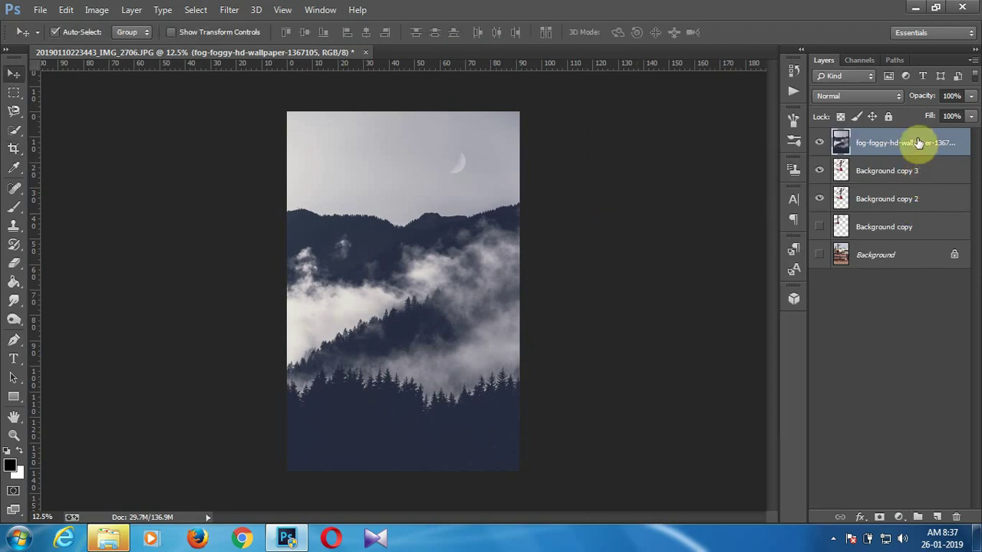
pyautogui.moveTo(920, 143); pyautogui.dragTo(914, 218)
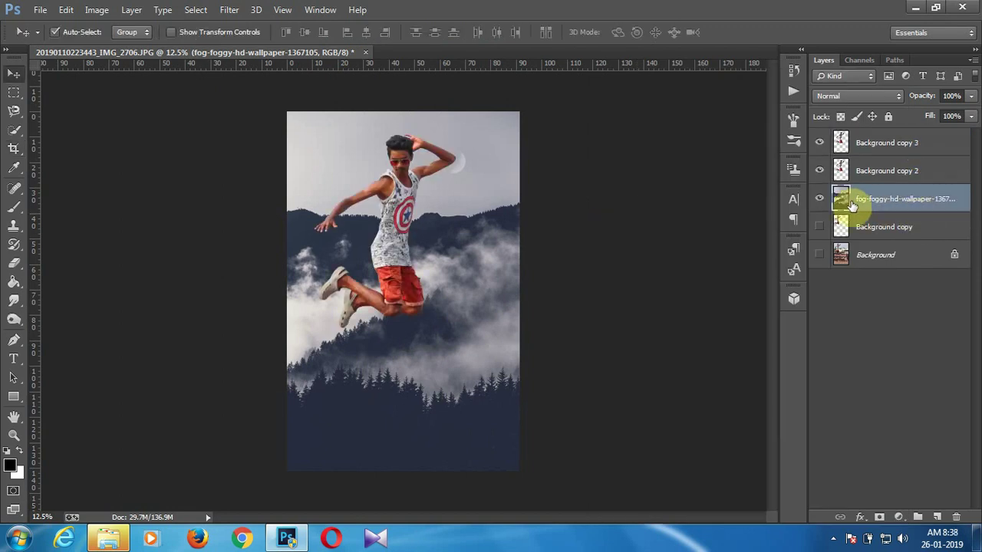
pyautogui.click(821, 171)
# - Scale Background copy 3's jumping man to about 120%, shift it lower, then duplicate it
pyautogui.click(911, 151)
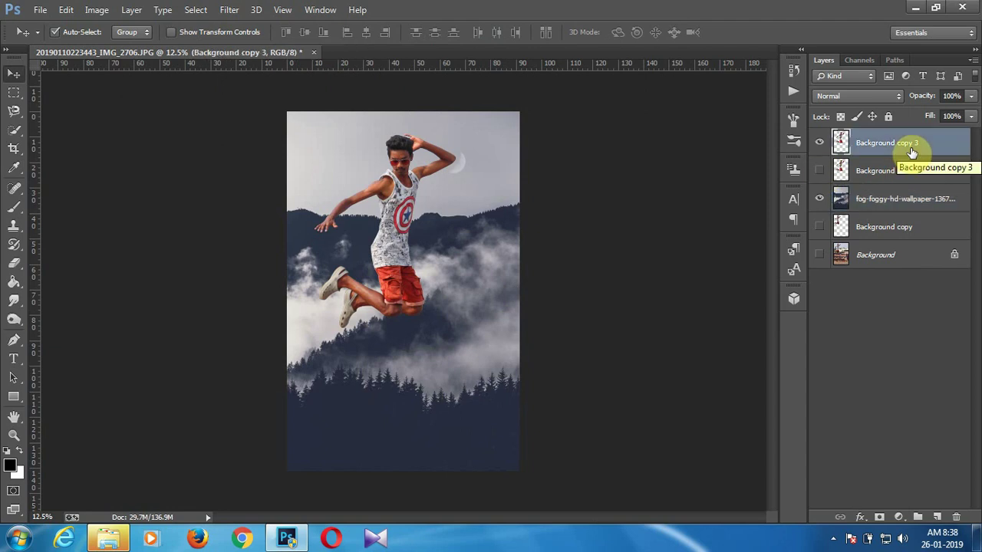
pyautogui.hotkey('ctrl', 't')
pyautogui.moveTo(457, 132); pyautogui.dragTo(483, 126)
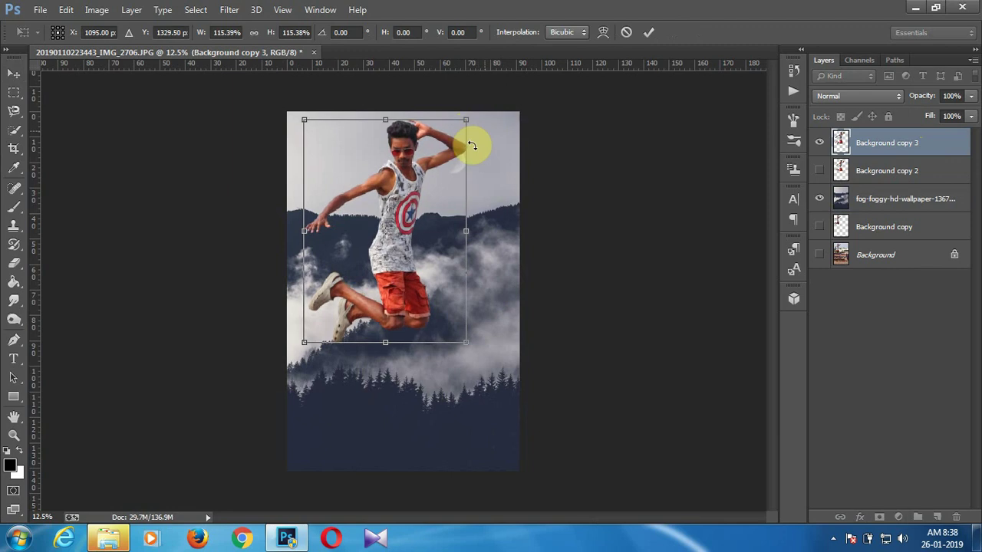
pyautogui.moveTo(441, 215); pyautogui.dragTo(454, 263)
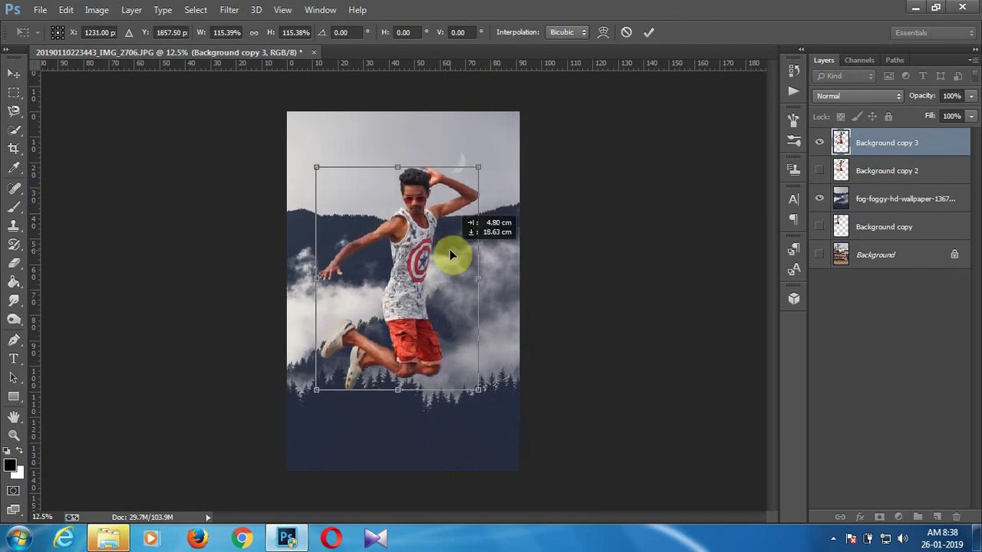
pyautogui.moveTo(484, 168); pyautogui.dragTo(482, 162)
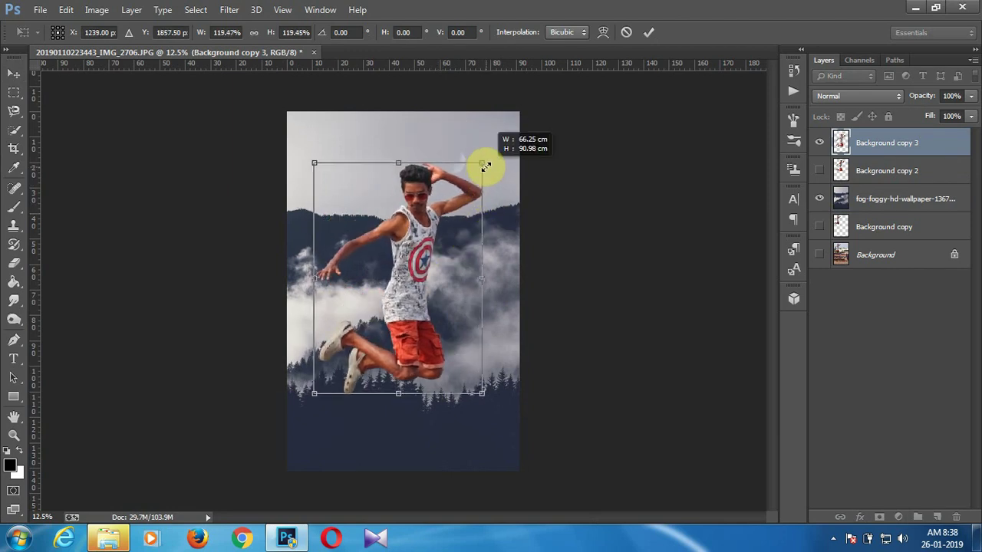
pyautogui.click(648, 31)
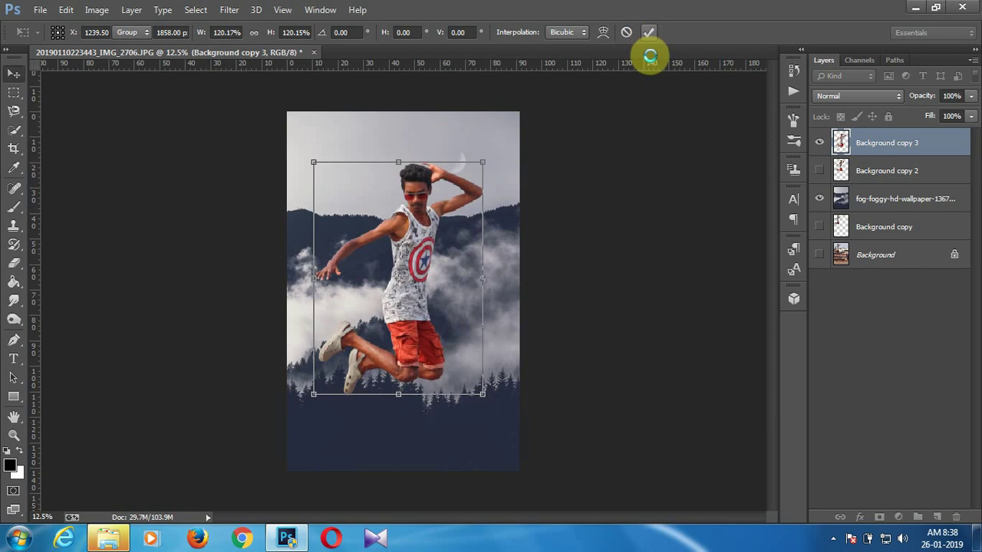
pyautogui.click(880, 155)
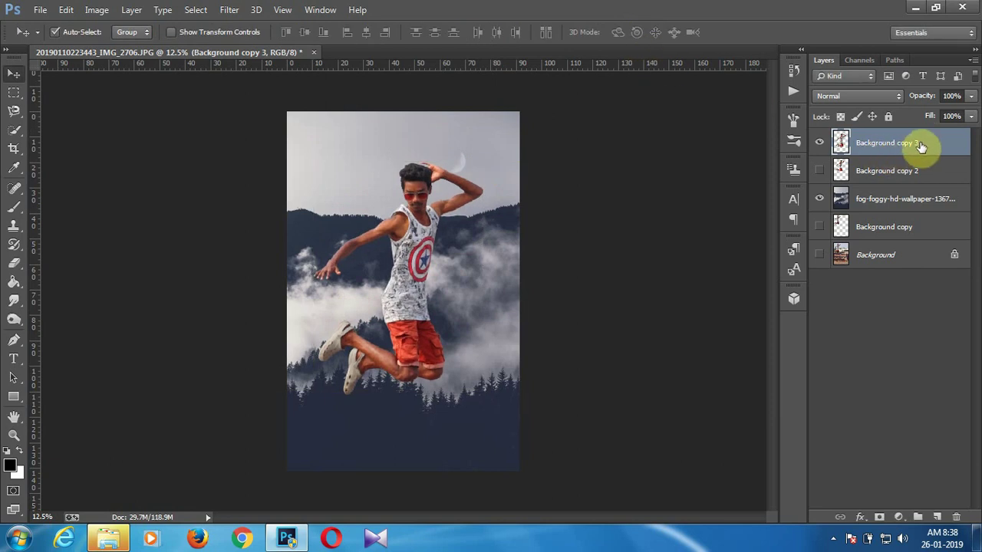
pyautogui.moveTo(926, 145); pyautogui.dragTo(937, 517)
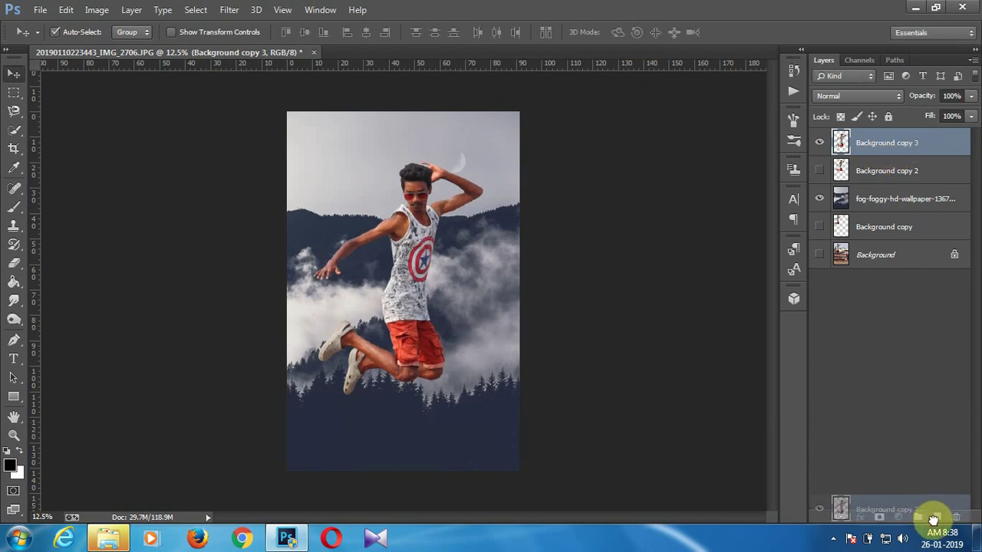
# - Add a Selective Color layer clipped to Background copy 4, lower Reds Cyan and Black, and merge it down
pyautogui.click(899, 517)
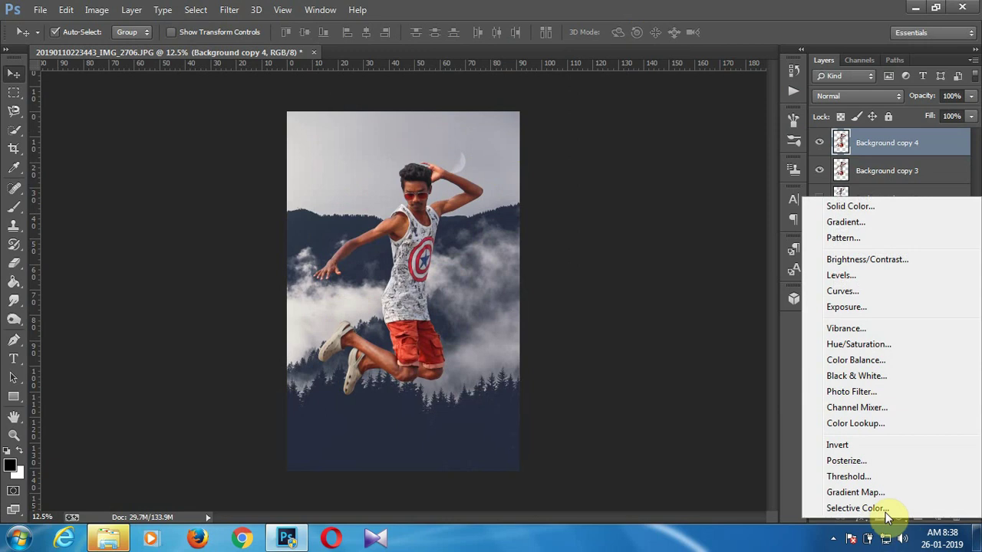
pyautogui.click(882, 509)
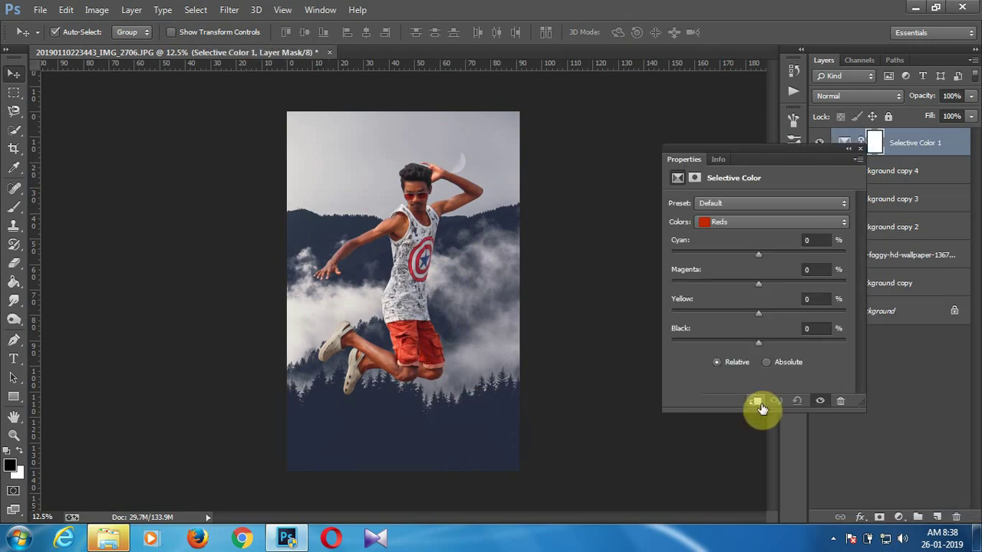
pyautogui.click(759, 405)
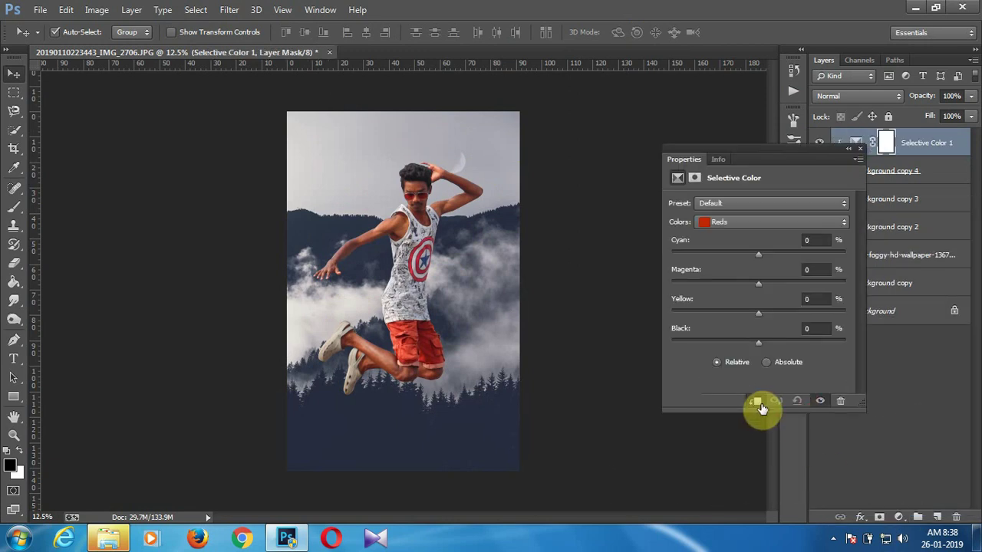
pyautogui.moveTo(759, 253); pyautogui.dragTo(724, 251)
pyautogui.click(725, 252)
pyautogui.moveTo(757, 339); pyautogui.dragTo(750, 343)
pyautogui.click(859, 150)
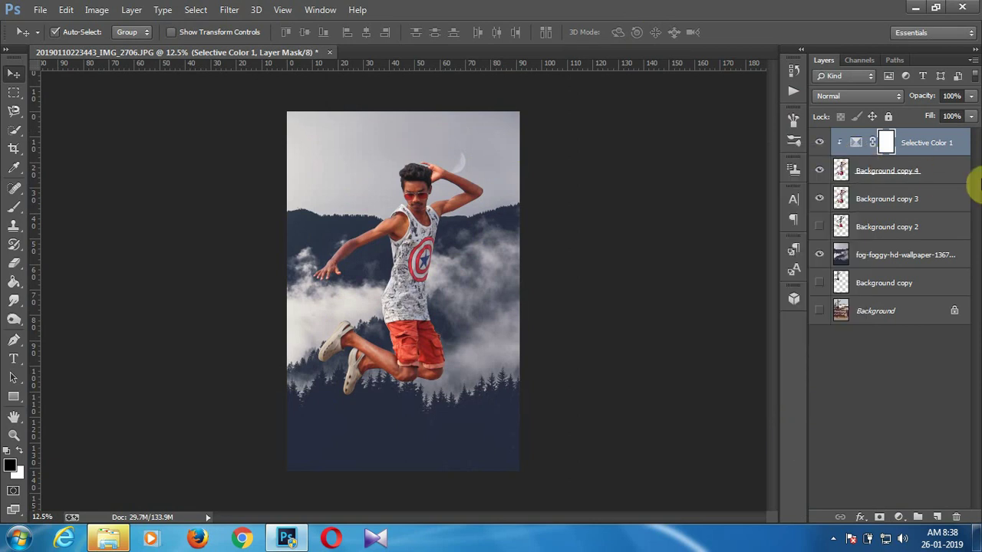
pyautogui.press('Delete')
# - Duplicate Background copy 4 to create Background copy 5
pyautogui.moveTo(910, 146); pyautogui.dragTo(937, 519)
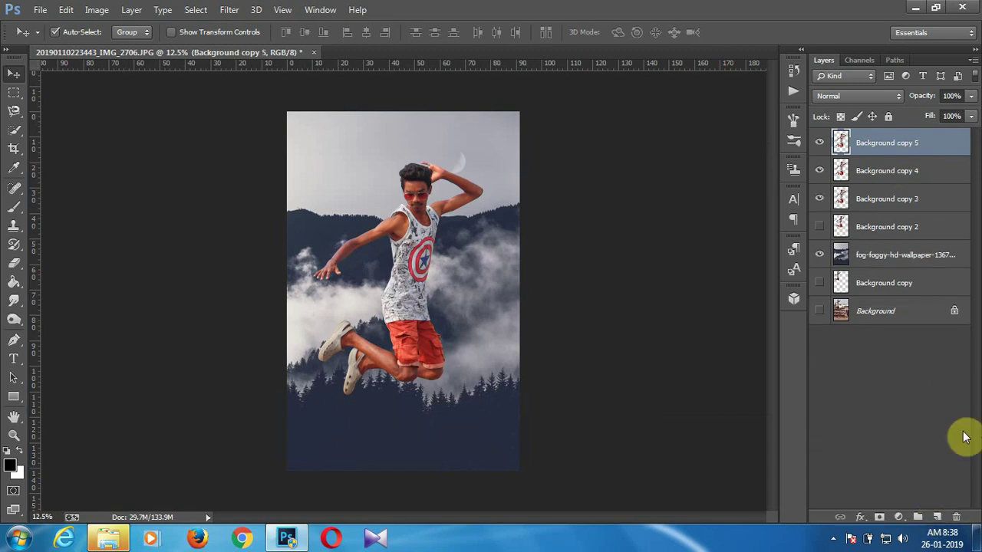
pyautogui.hotkey('ctrl', '-')
pyautogui.hotkey('ctrl', '+')
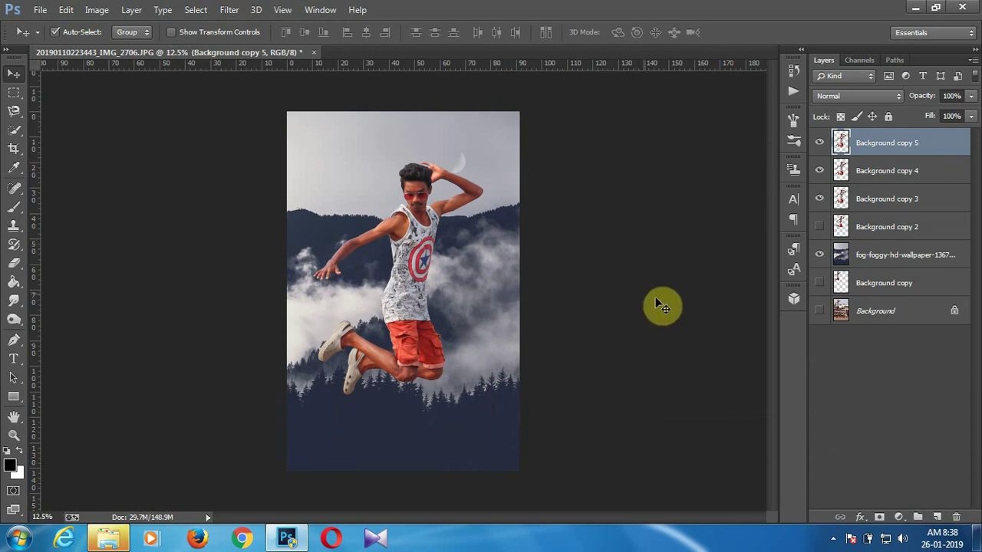
pyautogui.click(894, 520)
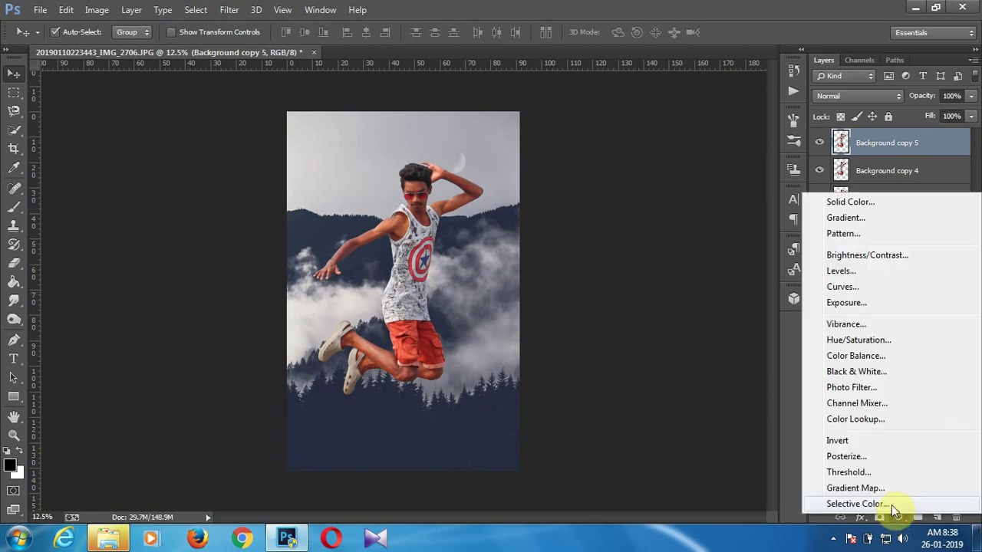
# - Add a Selective Color layer clipped to Background copy 5 with Whites Yellow -98 and Black -100
pyautogui.click(894, 504)
pyautogui.click(754, 402)
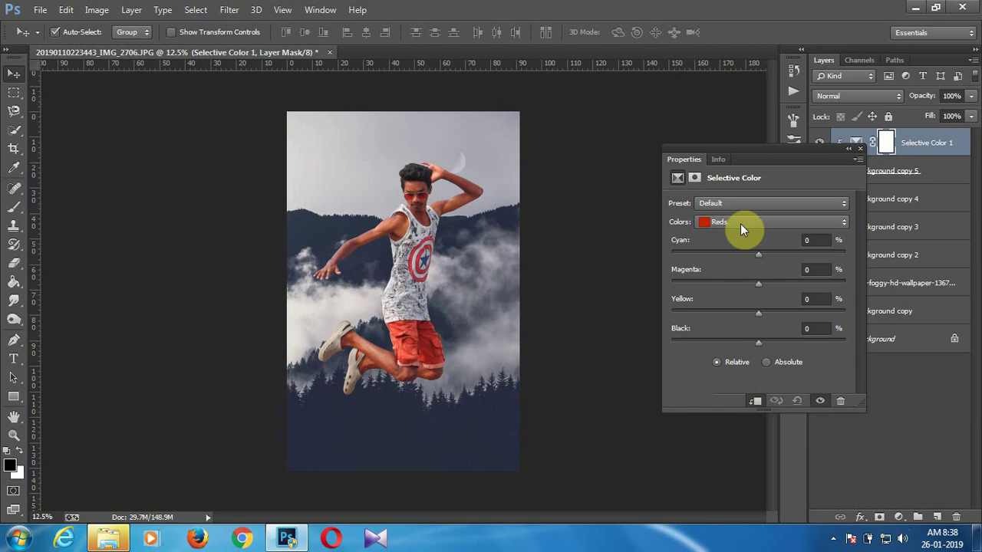
pyautogui.click(740, 224)
pyautogui.click(741, 299)
pyautogui.moveTo(761, 311); pyautogui.dragTo(699, 299)
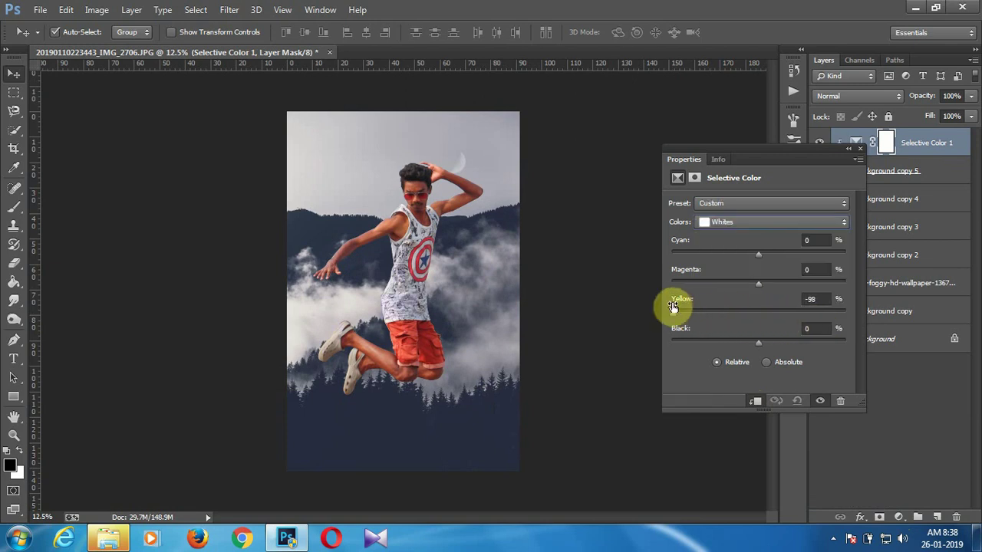
pyautogui.moveTo(736, 341); pyautogui.dragTo(663, 332)
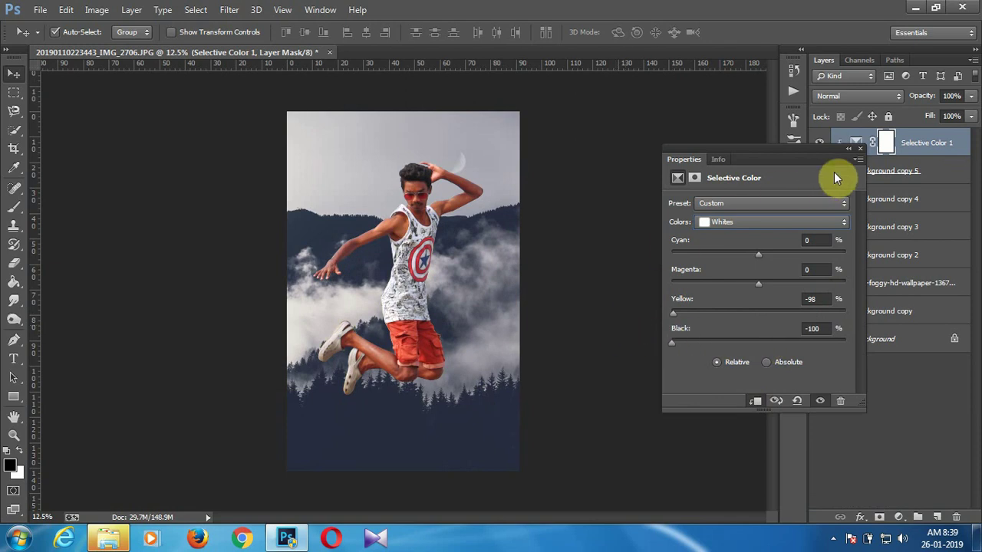
# - Set Reds Black to +10 and merge the Selective Color adjustment down into the layer
pyautogui.click(776, 222)
pyautogui.click(759, 232)
pyautogui.moveTo(754, 342); pyautogui.dragTo(767, 341)
pyautogui.click(861, 149)
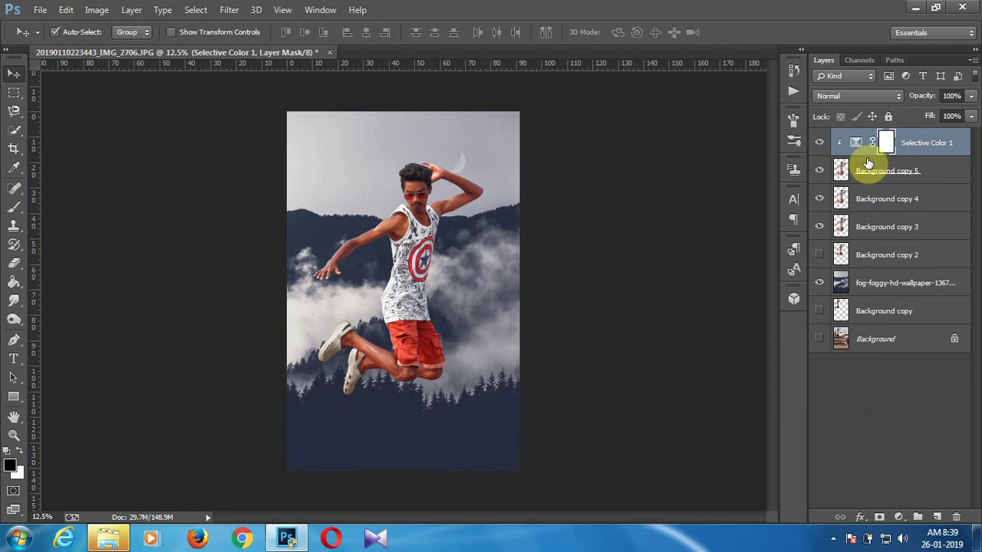
pyautogui.press('Delete')
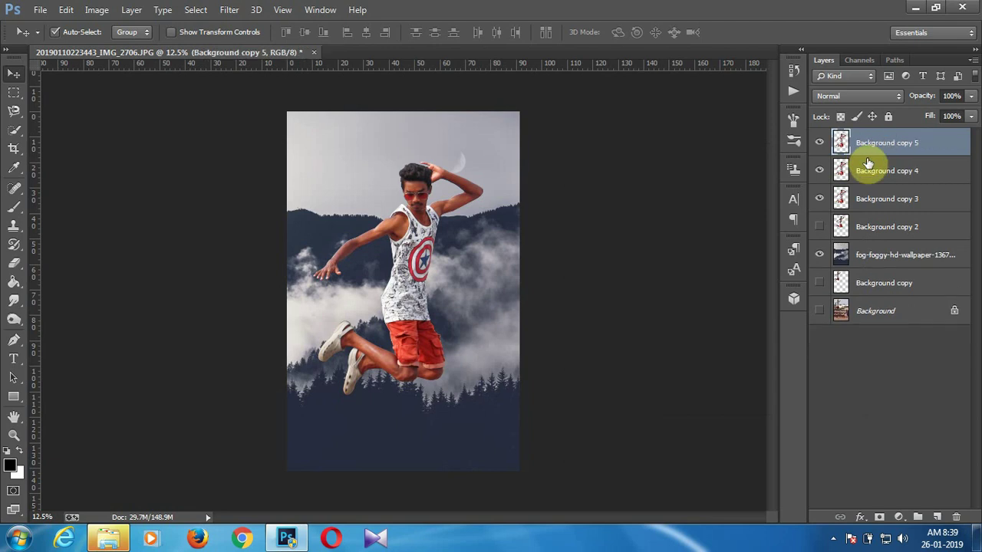
# - Duplicate the fog layer and apply a 7-pixel Gaussian Blur to the copy
pyautogui.hotkey('ctrl', '+')
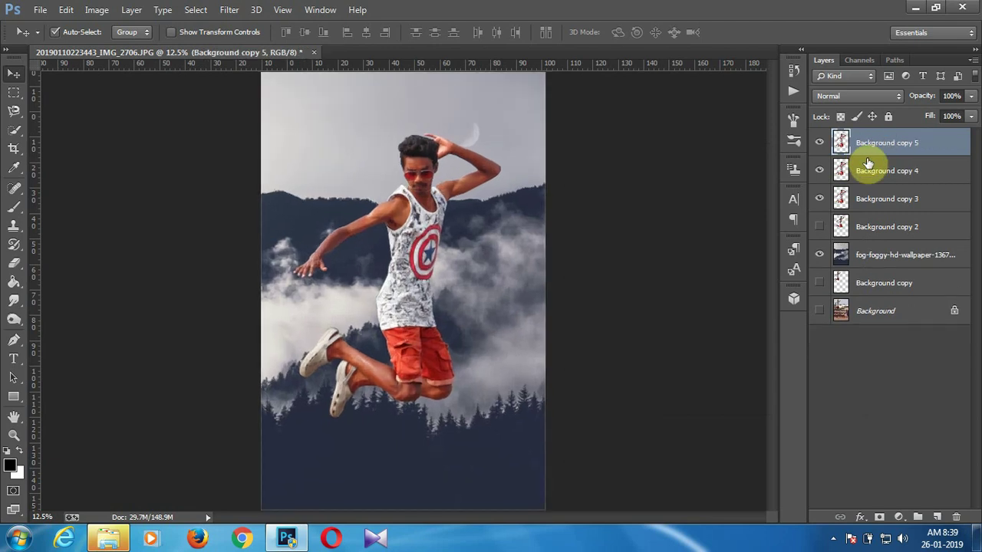
pyautogui.hotkey('ctrl', '-')
pyautogui.hotkey('ctrl', '+')
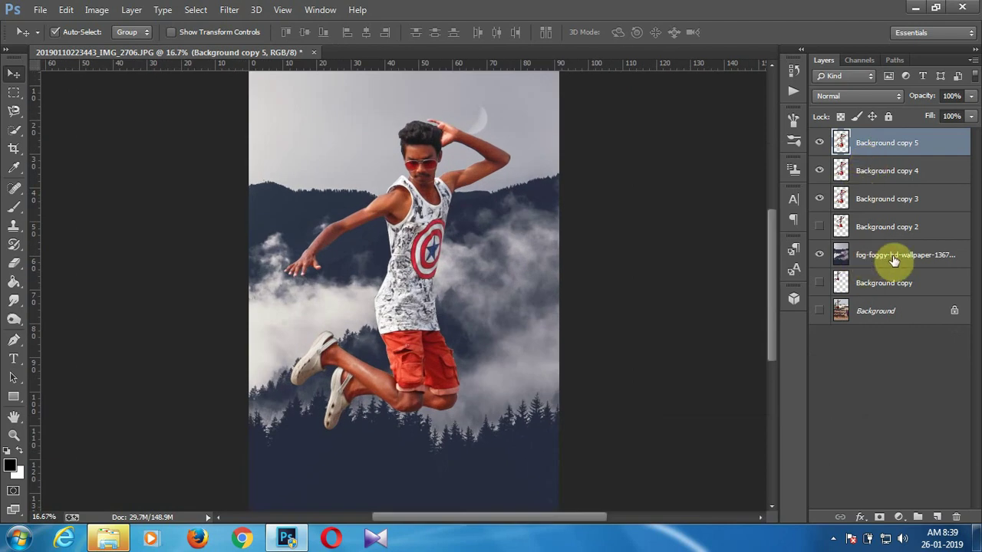
pyautogui.moveTo(899, 259); pyautogui.dragTo(938, 516)
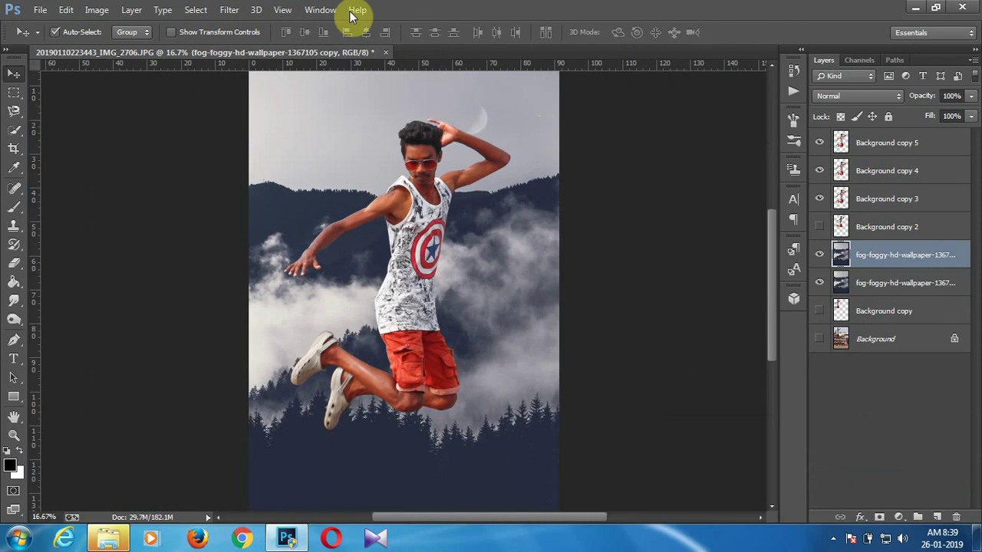
pyautogui.click(228, 9)
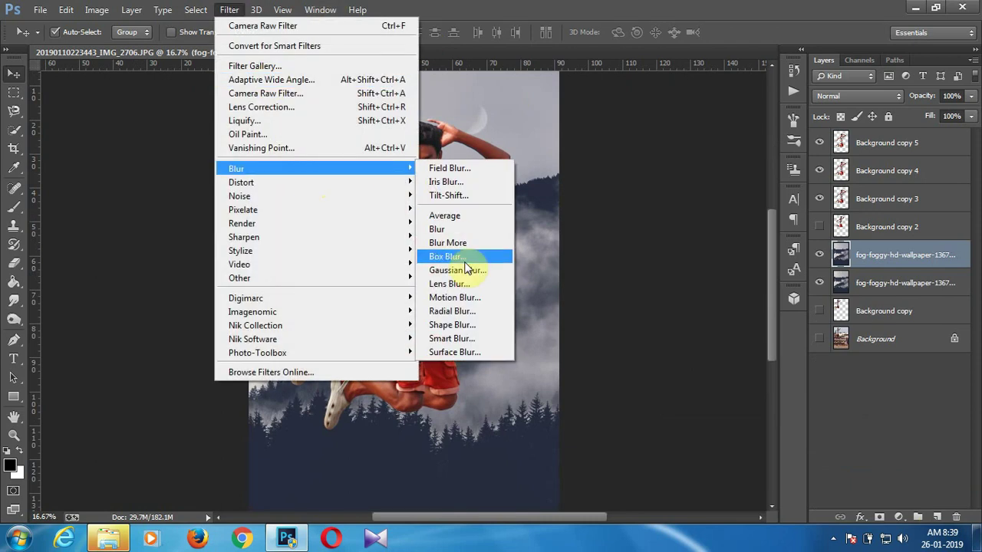
pyautogui.click(469, 271)
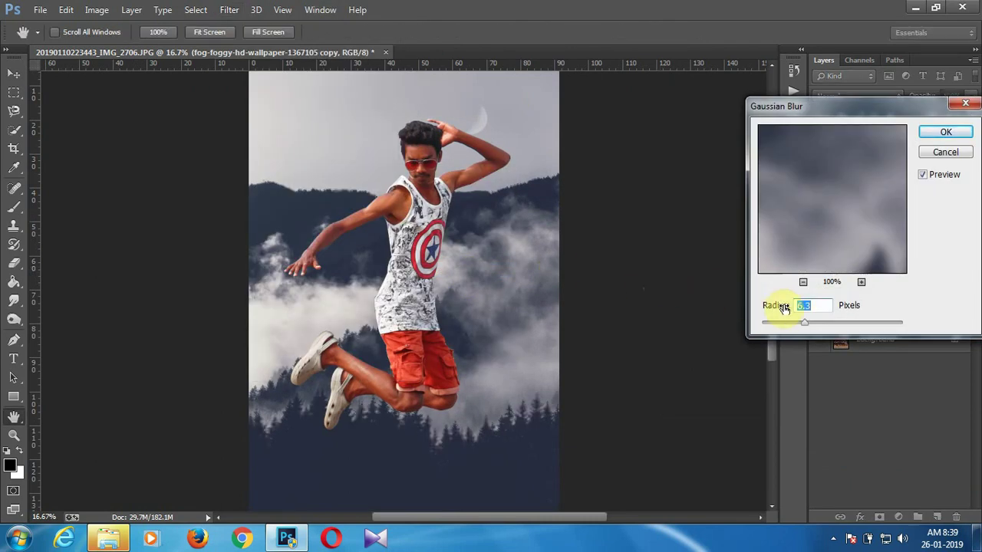
pyautogui.hotkey('ctrl', '-')
pyautogui.write('7')
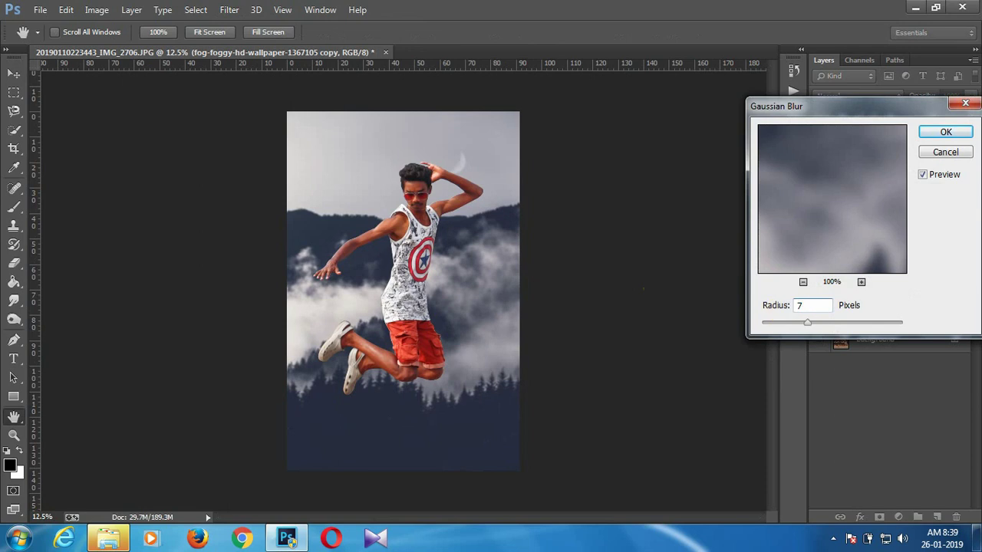
pyautogui.press('Return')
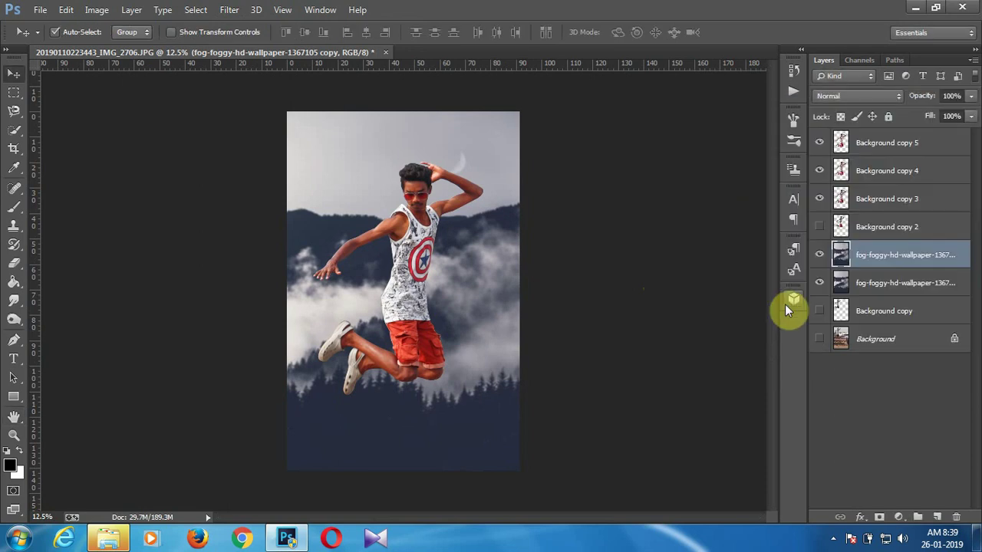
# - Duplicate the blurred fog layer and give it a Motion Blur of angle -82, distance 27 pixels
pyautogui.hotkey('ctrl', 'j')
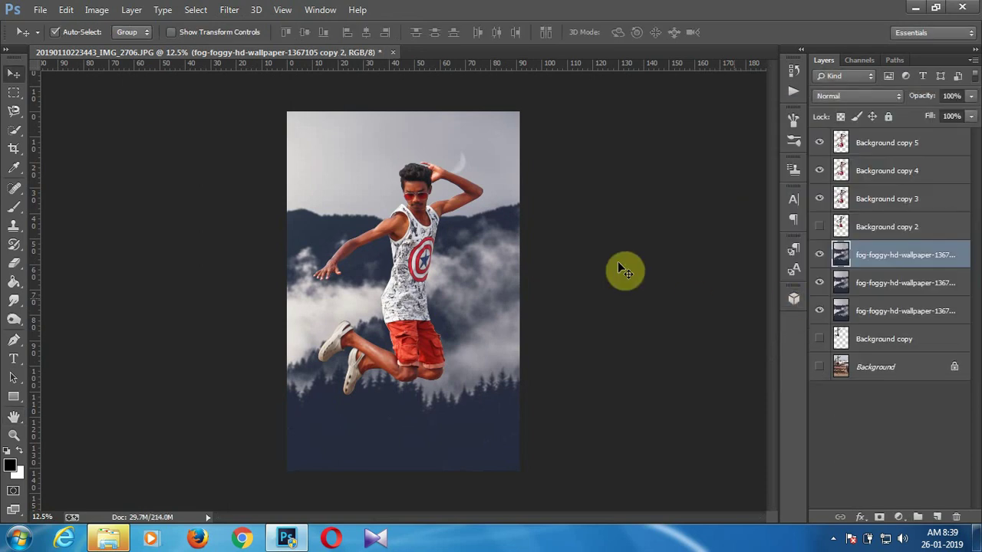
pyautogui.click(228, 10)
pyautogui.moveTo(314, 169)
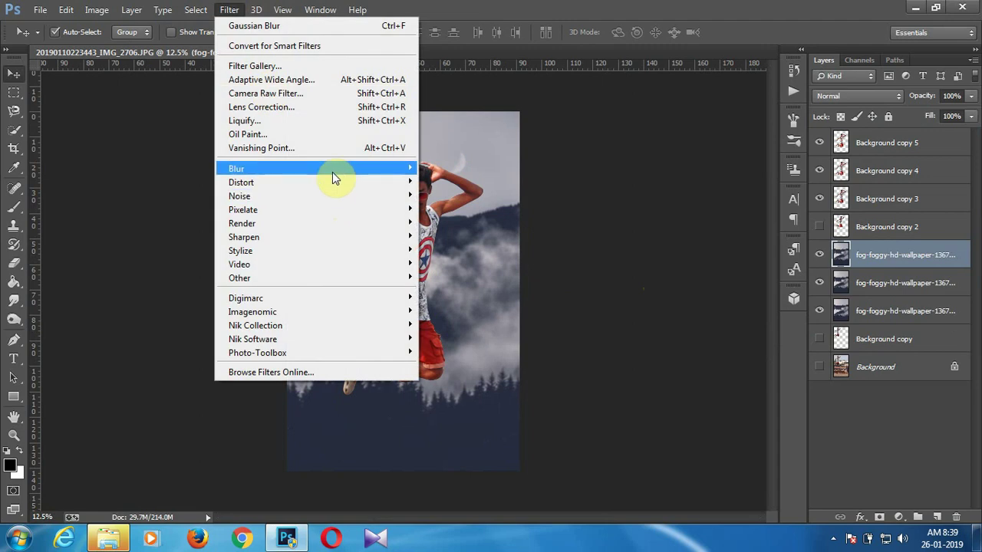
pyautogui.click(470, 298)
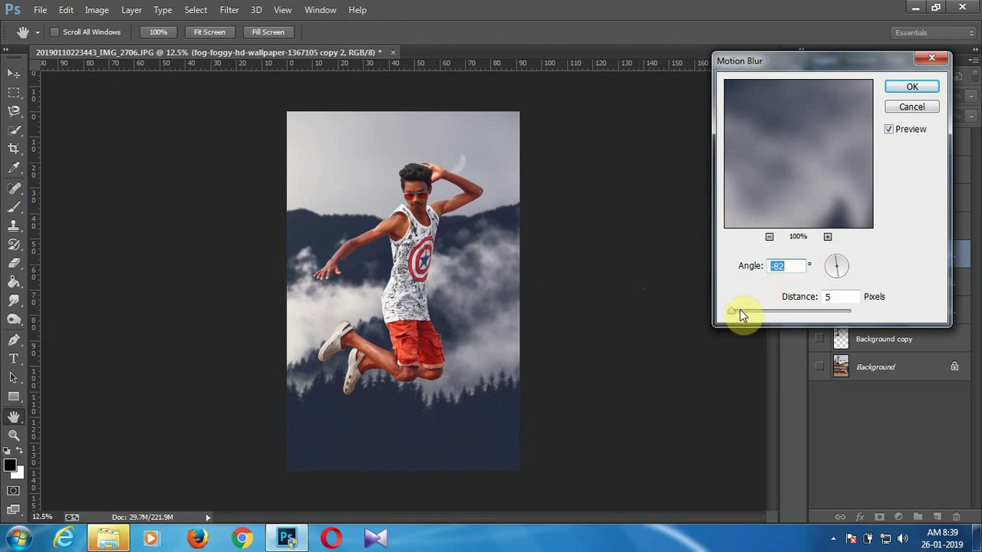
pyautogui.moveTo(741, 313); pyautogui.dragTo(746, 313)
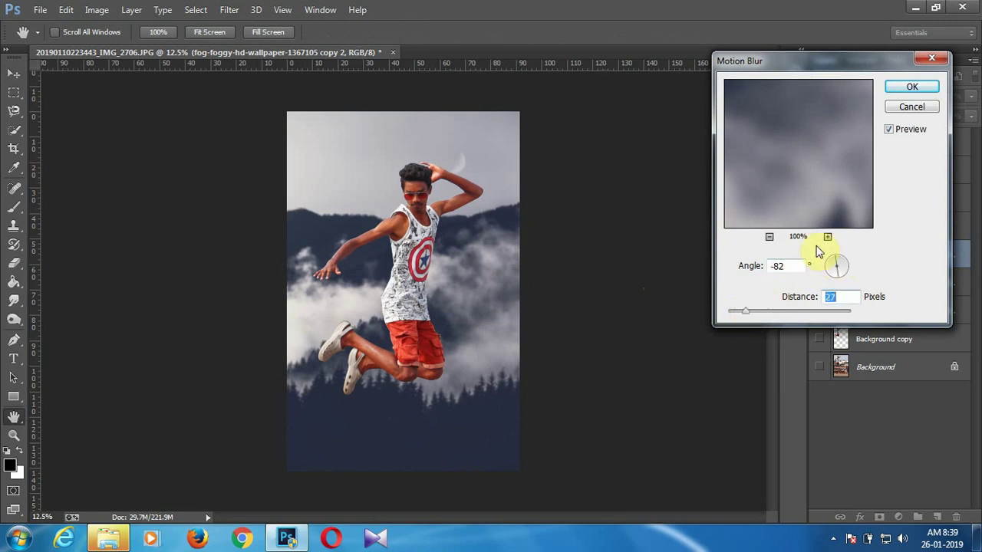
pyautogui.click(918, 89)
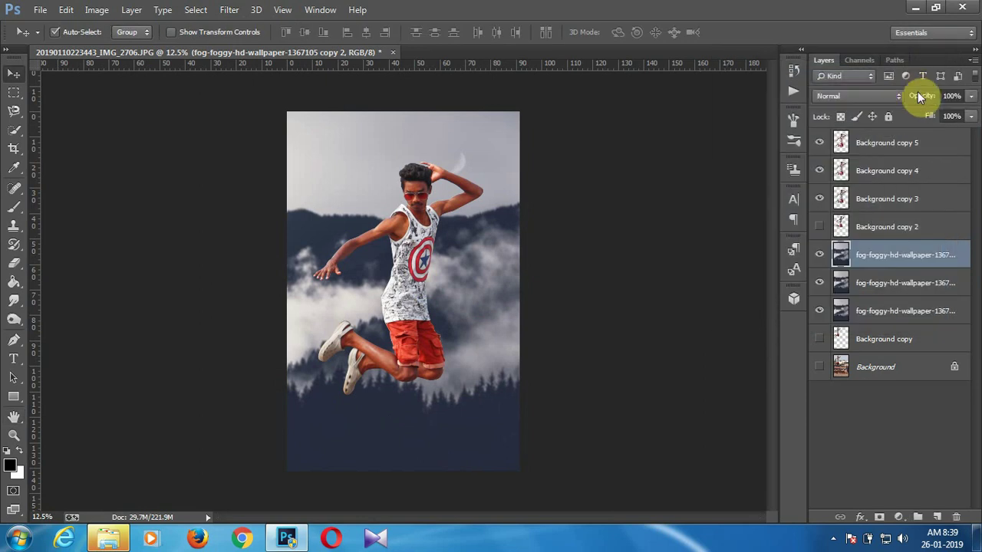
# - Duplicate Background copy 5 and, in the Camera Raw Filter, raise Oranges luminance to +32
pyautogui.click(932, 146)
pyautogui.moveTo(937, 162); pyautogui.dragTo(938, 516)
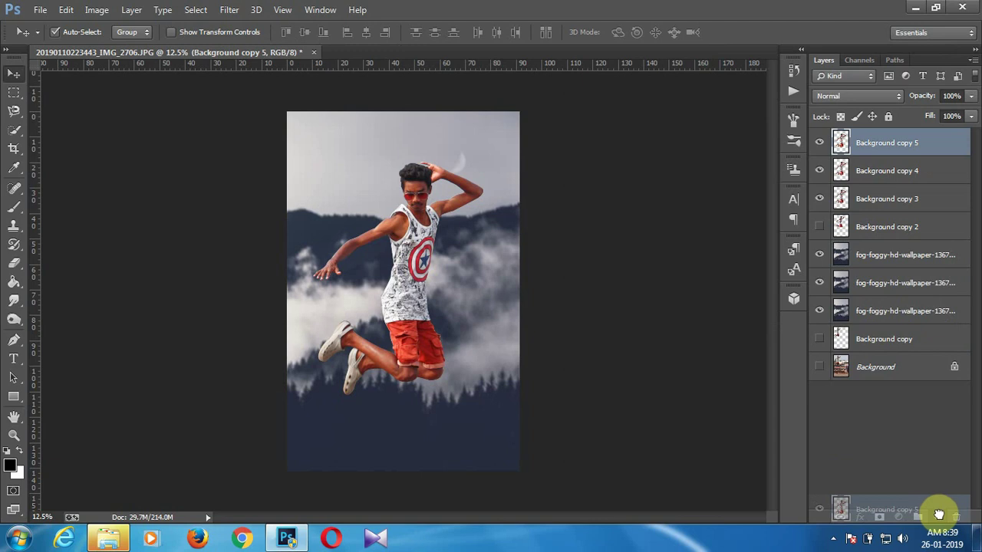
pyautogui.click(229, 9)
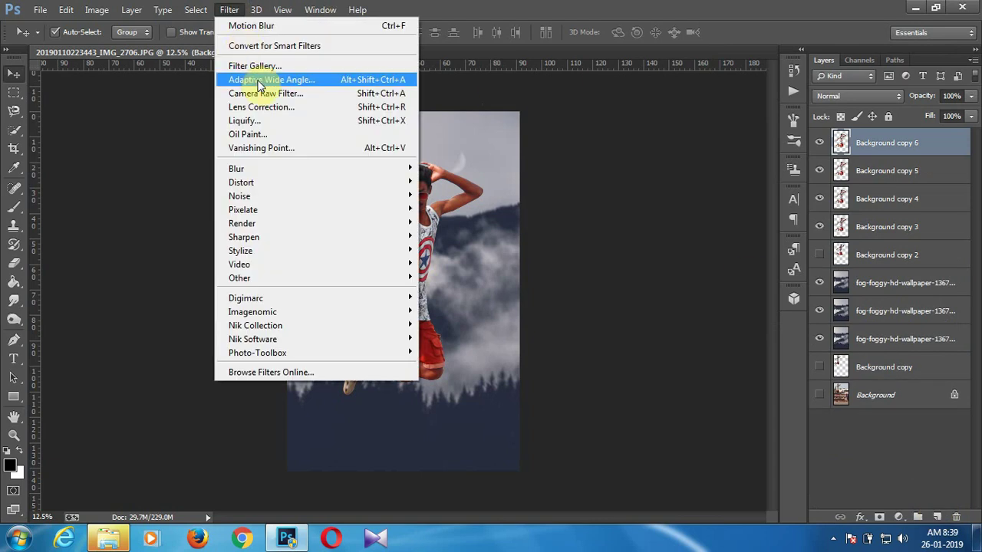
pyautogui.click(265, 95)
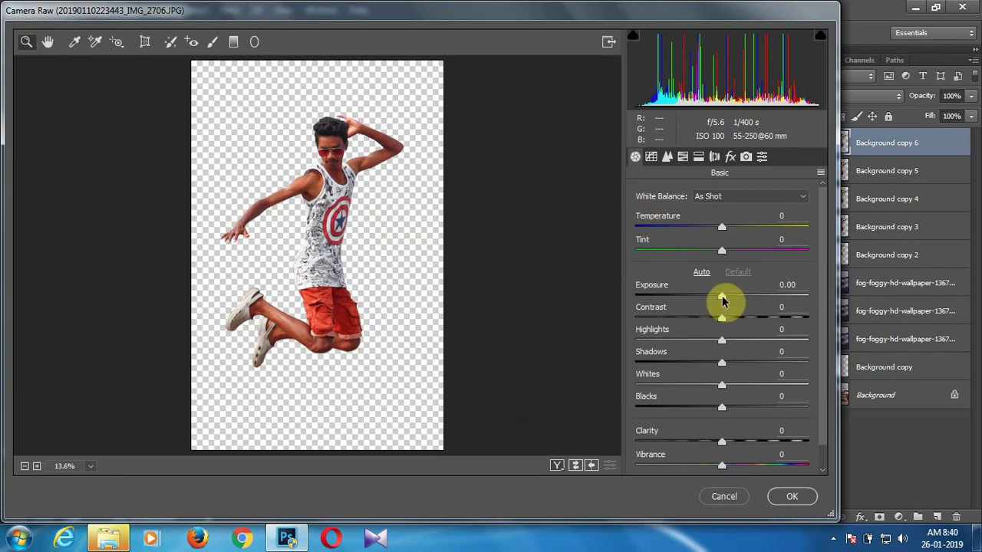
pyautogui.click(667, 157)
pyautogui.click(683, 157)
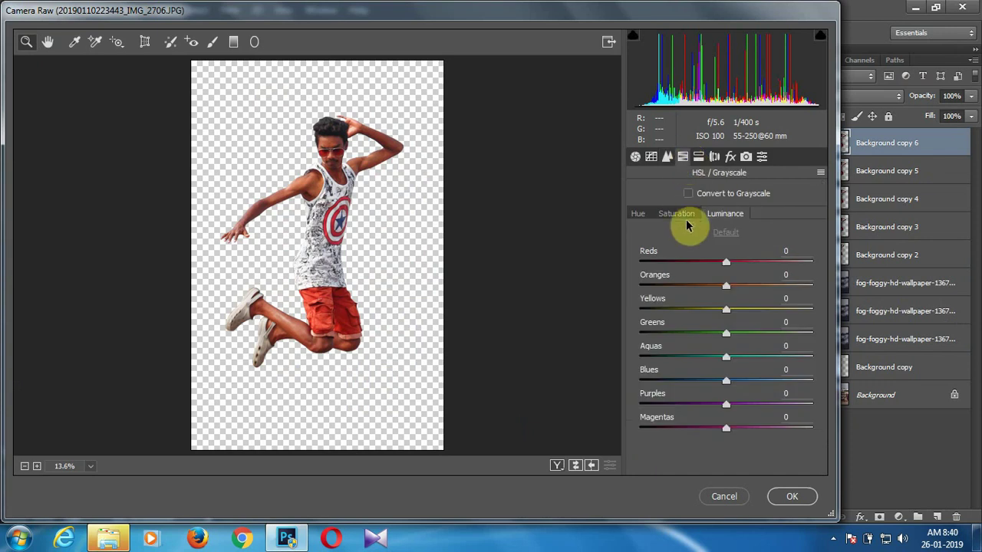
pyautogui.click(676, 213)
pyautogui.moveTo(727, 286); pyautogui.dragTo(749, 292)
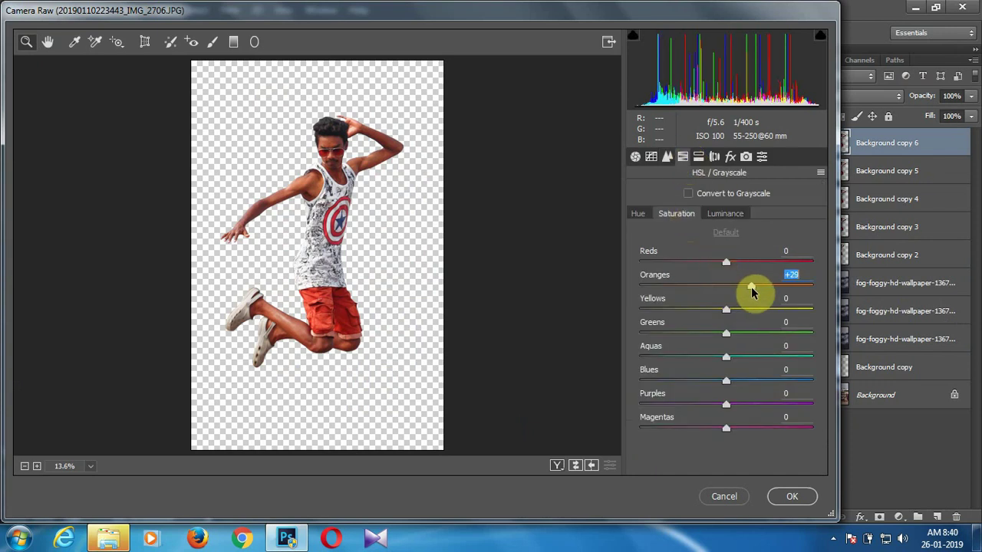
pyautogui.click(725, 232)
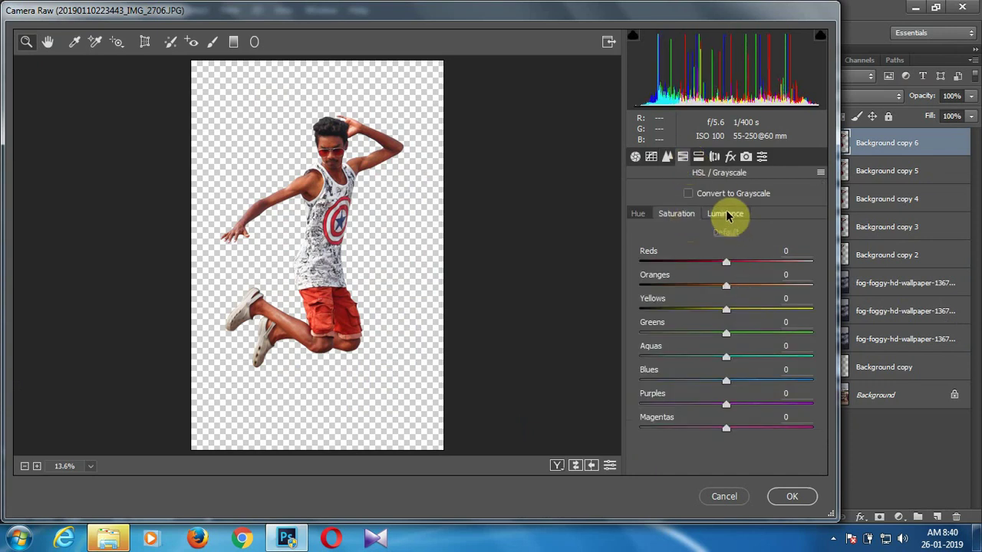
pyautogui.click(725, 213)
pyautogui.moveTo(727, 286); pyautogui.dragTo(756, 286)
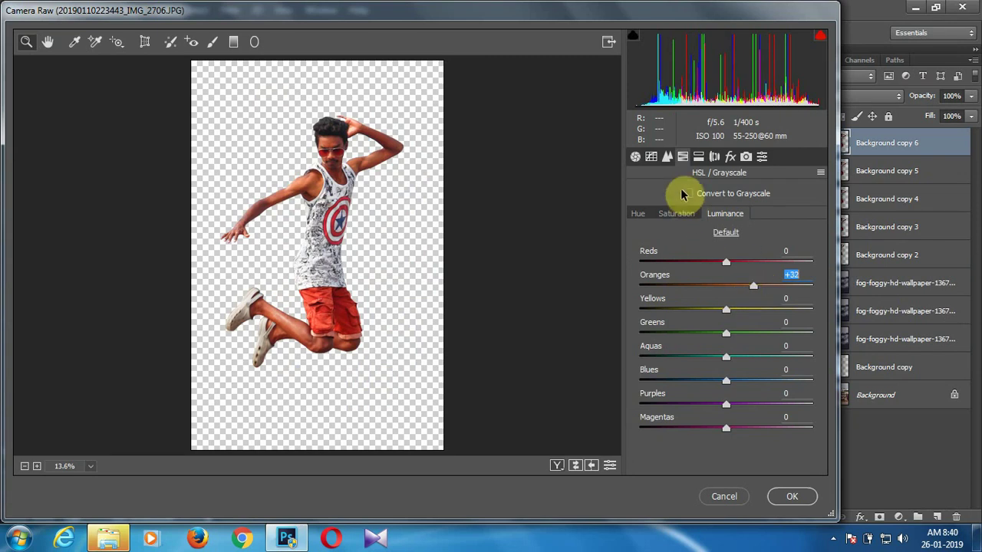
# - Set Camera Raw sharpening amount to 49 and luminance noise reduction to 54, then apply
pyautogui.click(667, 157)
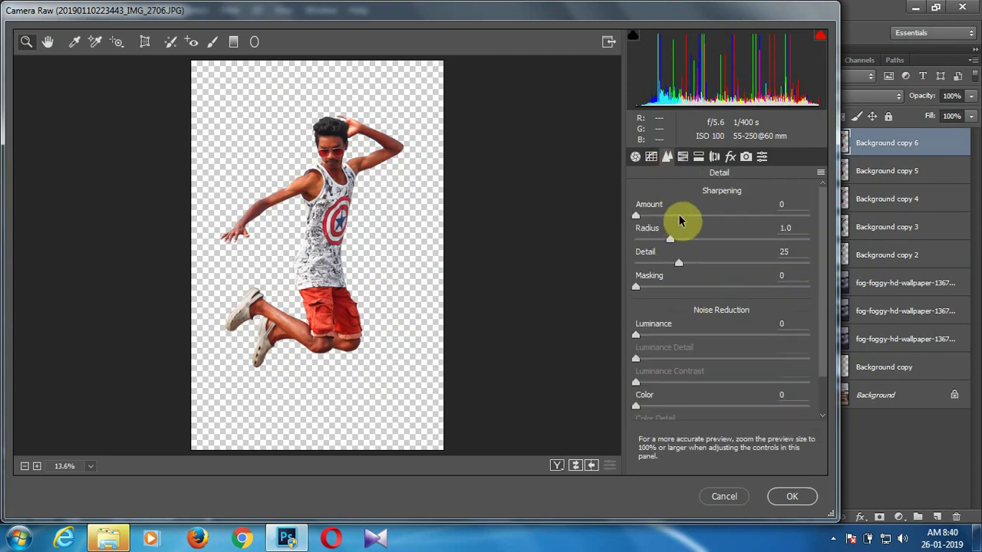
pyautogui.click(685, 216)
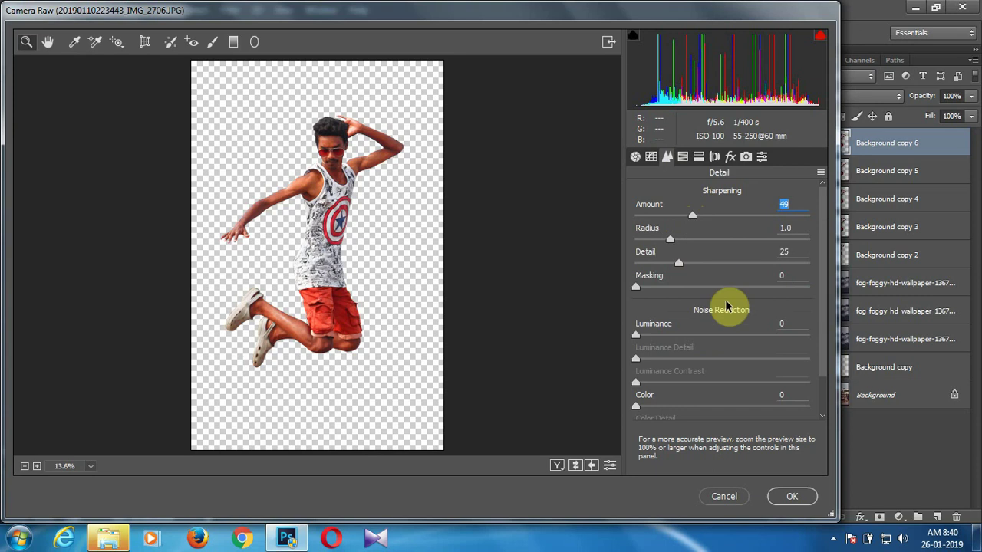
pyautogui.click(728, 337)
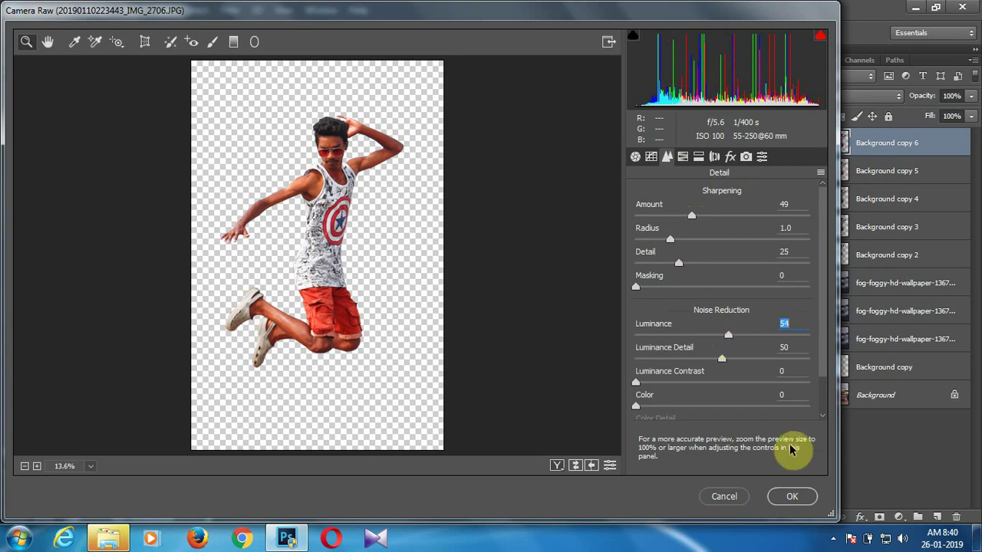
pyautogui.click(794, 498)
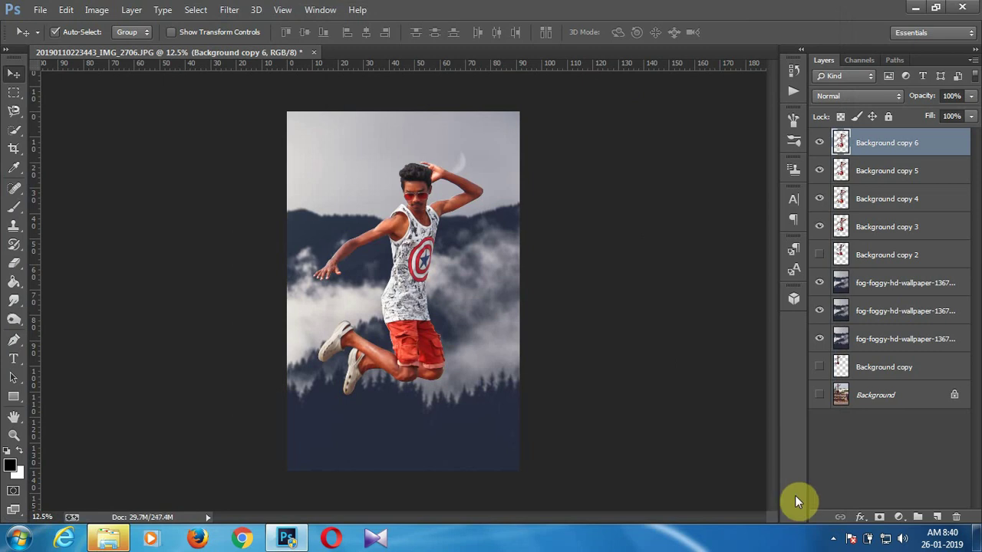
# - Hide Background copies 5, 4 and 3
pyautogui.click(819, 170)
pyautogui.click(819, 199)
pyautogui.click(820, 227)
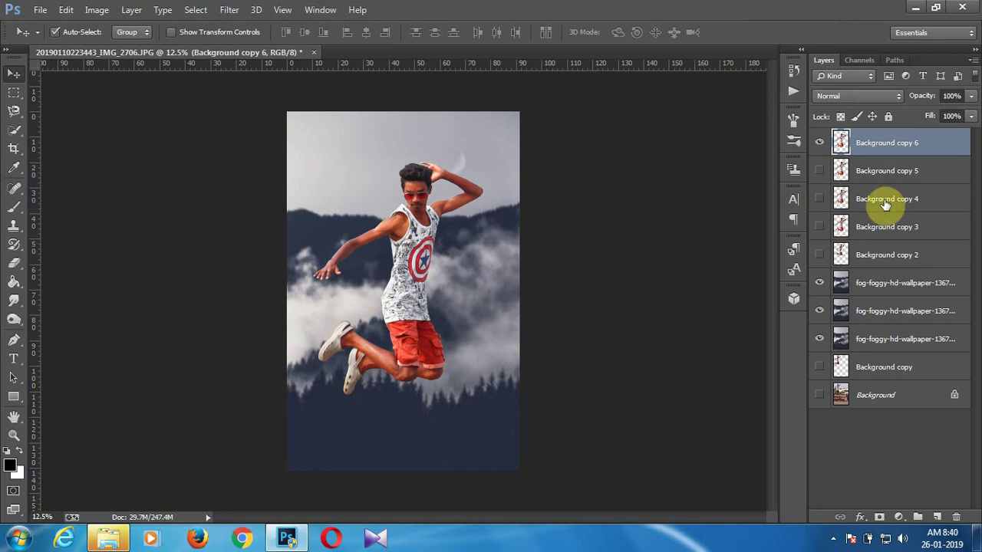
pyautogui.hotkey('ctrl', '+')
pyautogui.hotkey('ctrl', '+')
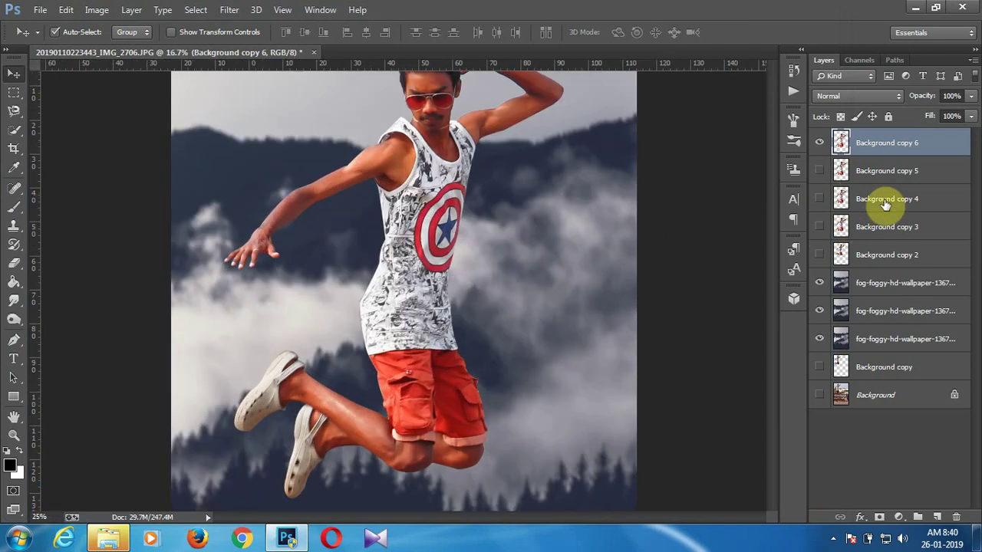
pyautogui.hotkey('ctrl', '-')
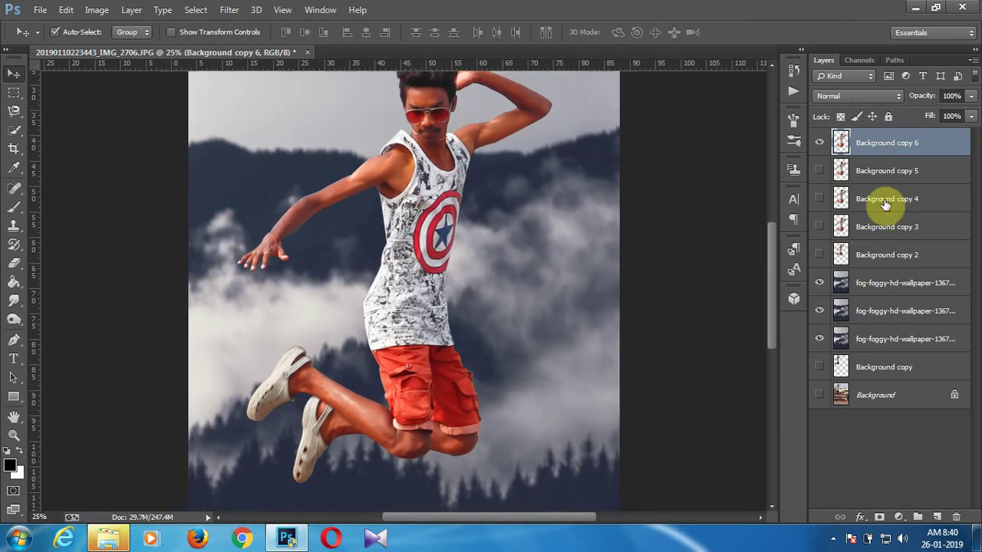
pyautogui.hotkey('ctrl', '-')
pyautogui.hotkey('ctrl', '+')
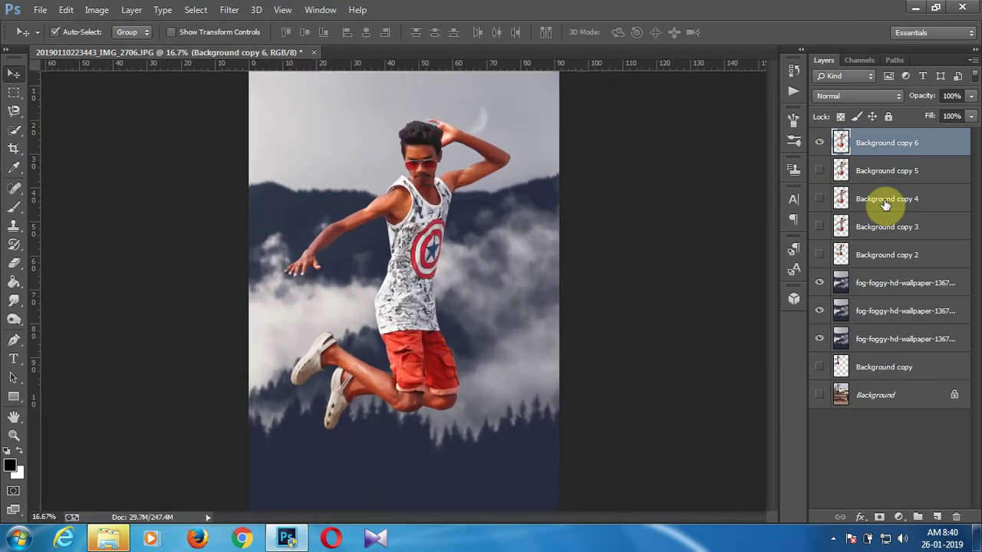
# - Duplicate Background copy 6 into Background copy 7 and zoom in on the man's head
pyautogui.hotkey('ctrl', 'j')
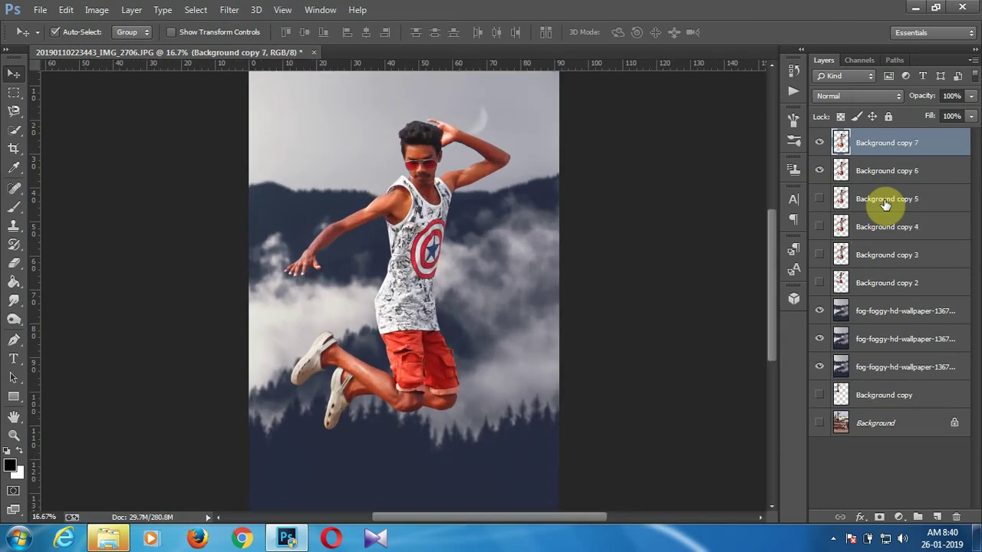
pyautogui.hotkey('ctrl', '+')
pyautogui.hotkey('ctrl', '+')
pyautogui.hotkey('ctrl', '+')
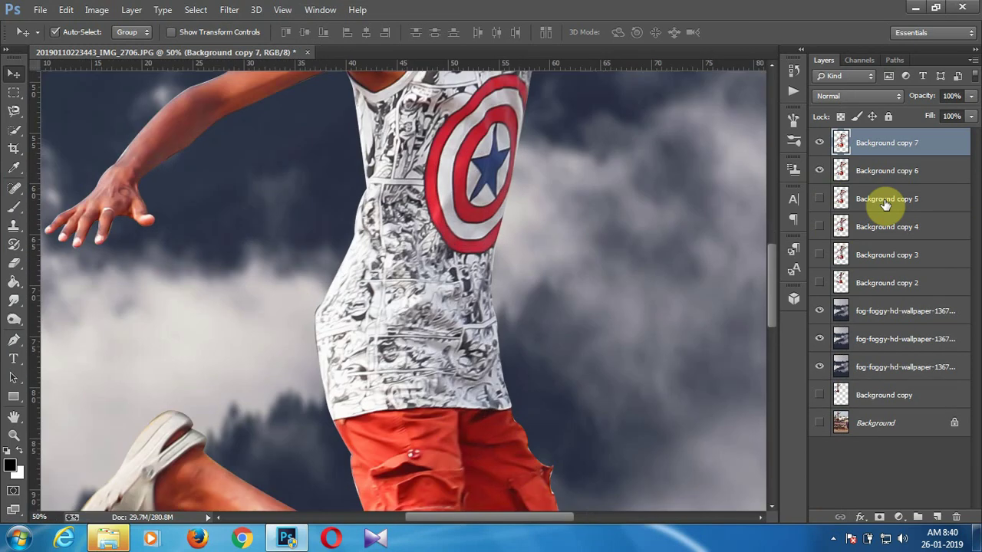
pyautogui.moveTo(462, 182); pyautogui.dragTo(468, 463)
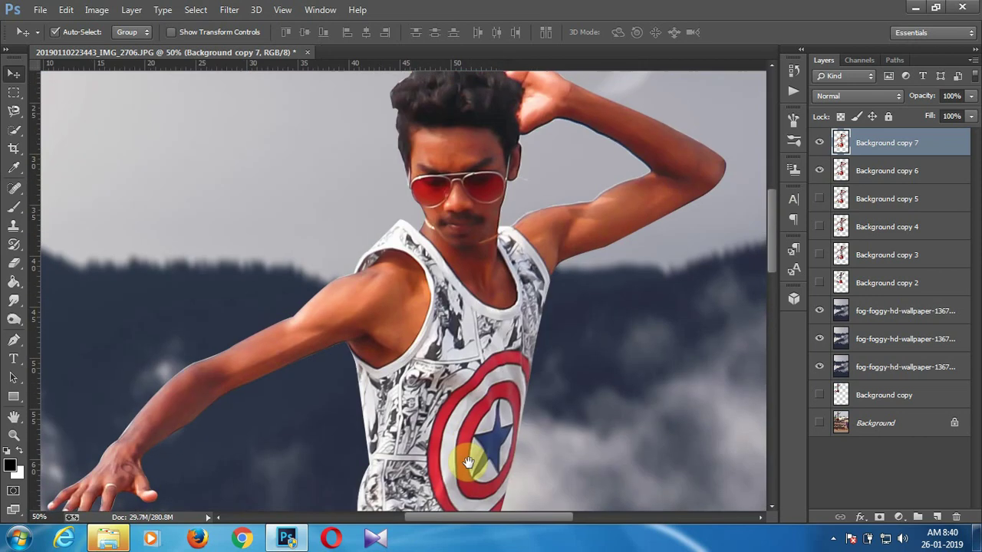
pyautogui.moveTo(467, 318); pyautogui.dragTo(473, 380)
# - Set up the Smudge tool with a 90 px brush and zoom in on the man's hair
pyautogui.click(14, 301)
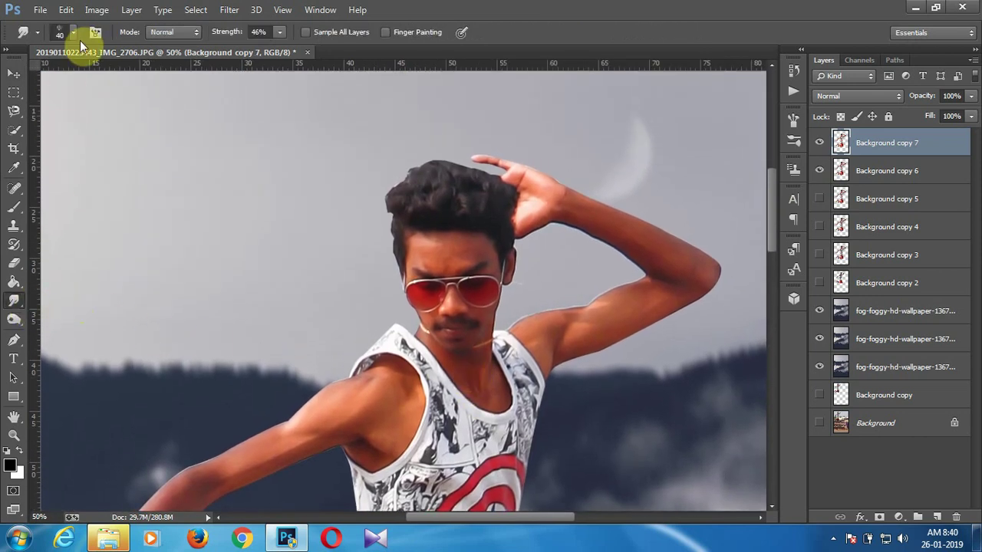
pyautogui.click(73, 34)
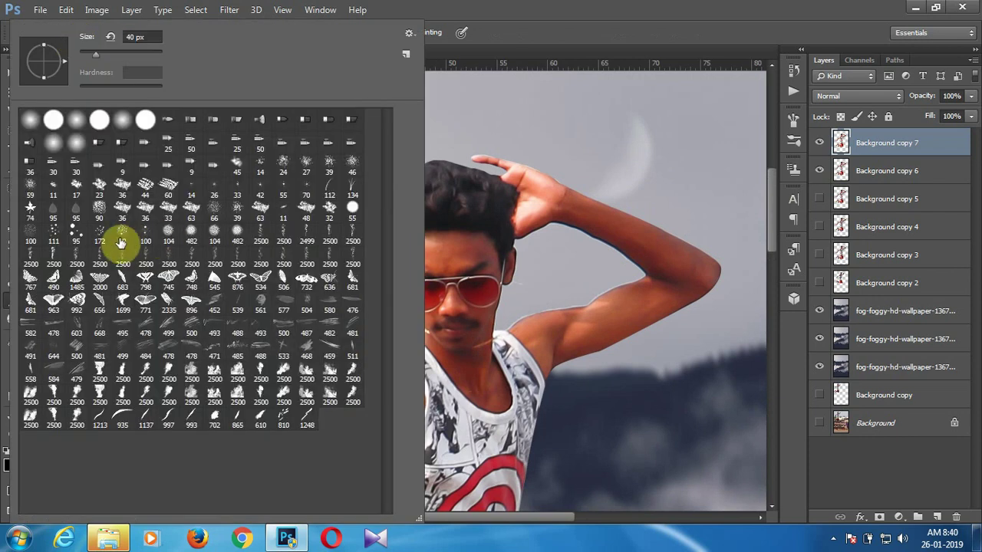
pyautogui.click(122, 239)
pyautogui.click(600, 6)
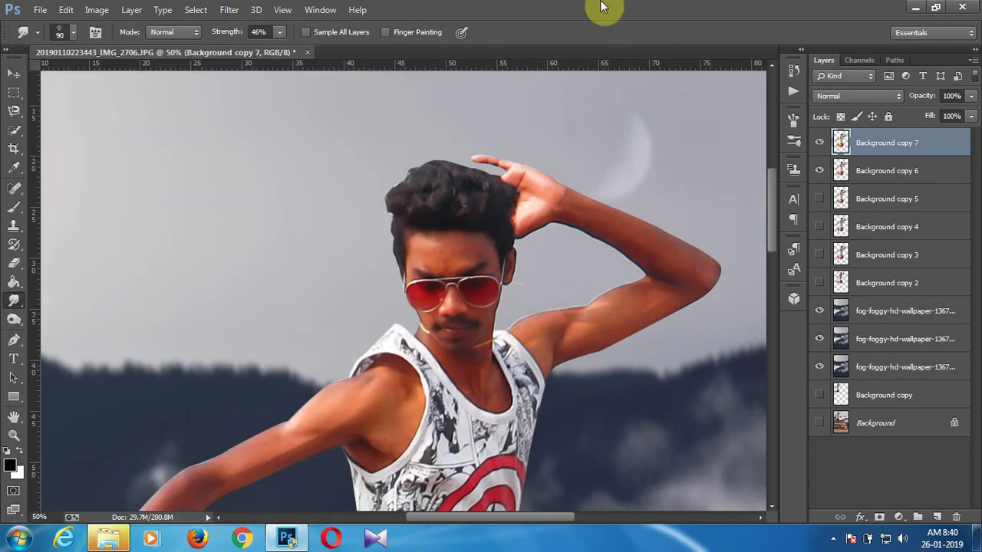
pyautogui.hotkey('ctrl', '+')
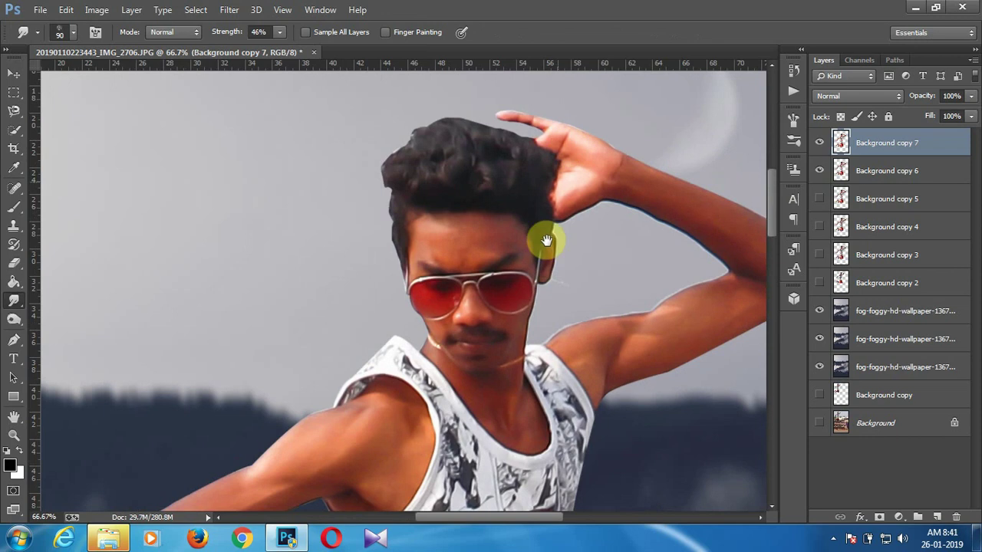
pyautogui.moveTo(532, 274); pyautogui.dragTo(496, 372)
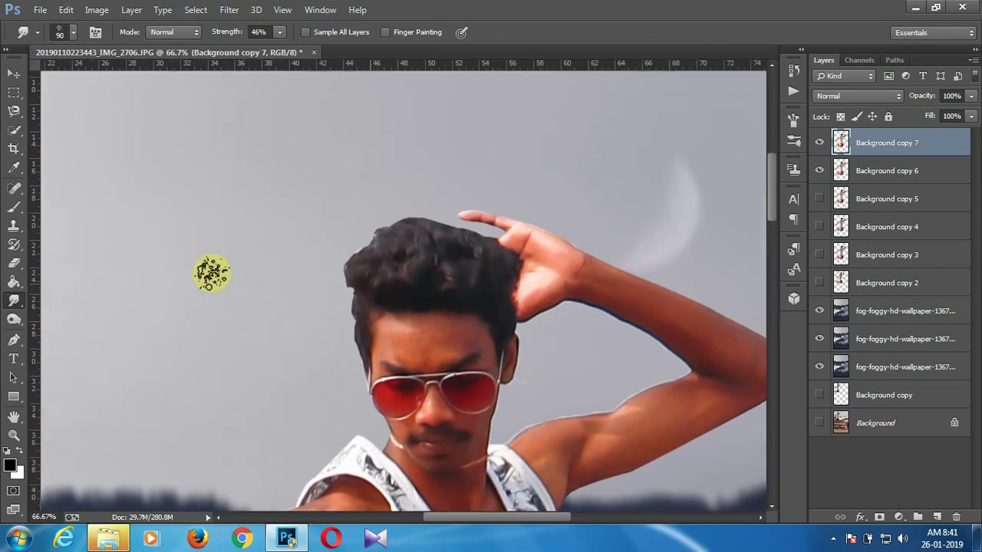
# - Smear the hair's top and left edges outward into the sky as spiky strands
pyautogui.moveTo(391, 294); pyautogui.dragTo(321, 228)
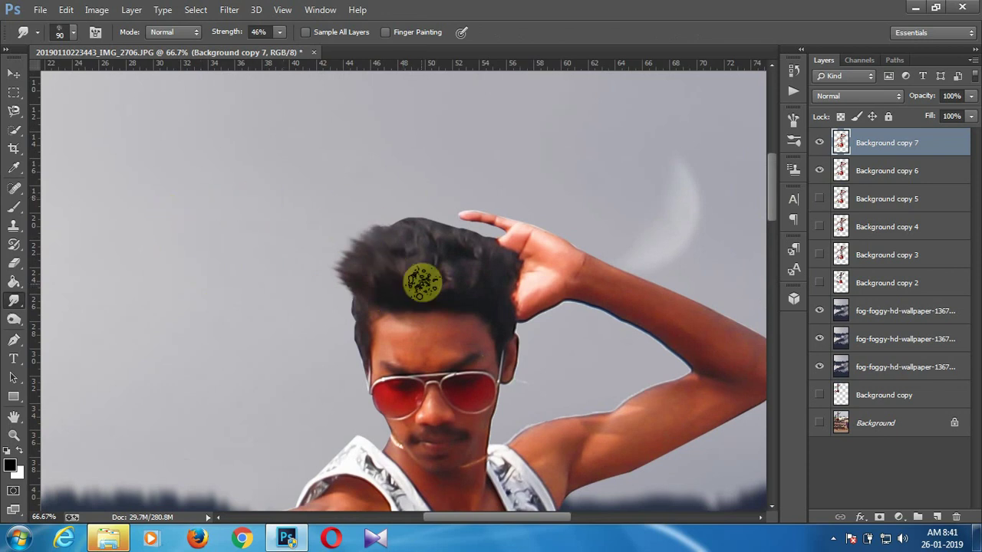
pyautogui.moveTo(422, 284); pyautogui.dragTo(340, 182)
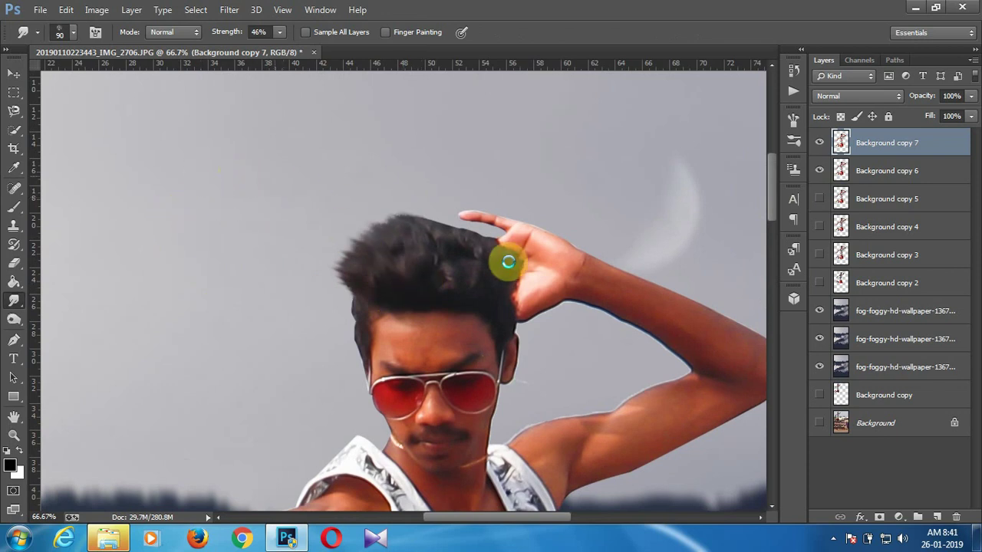
pyautogui.moveTo(443, 281); pyautogui.dragTo(440, 213)
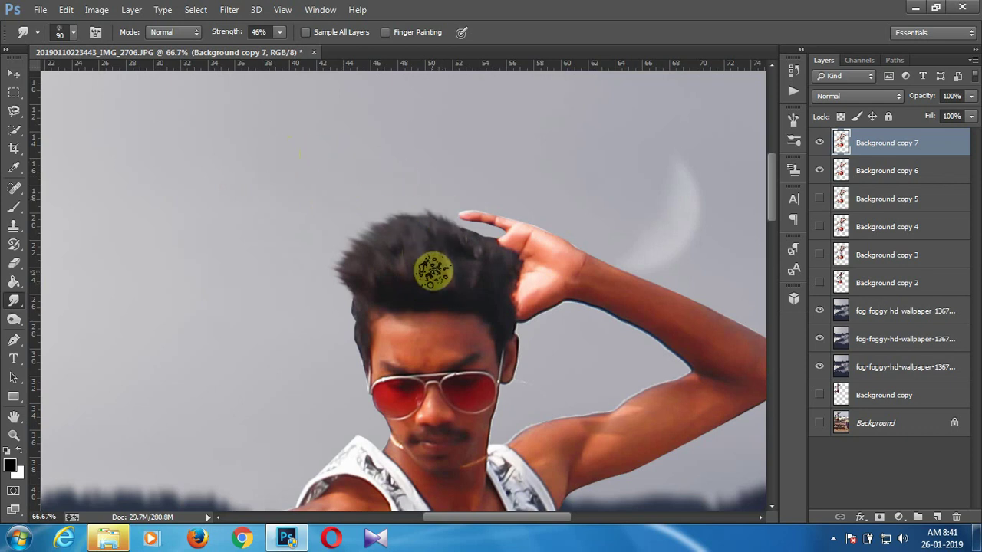
pyautogui.moveTo(433, 272); pyautogui.dragTo(403, 193)
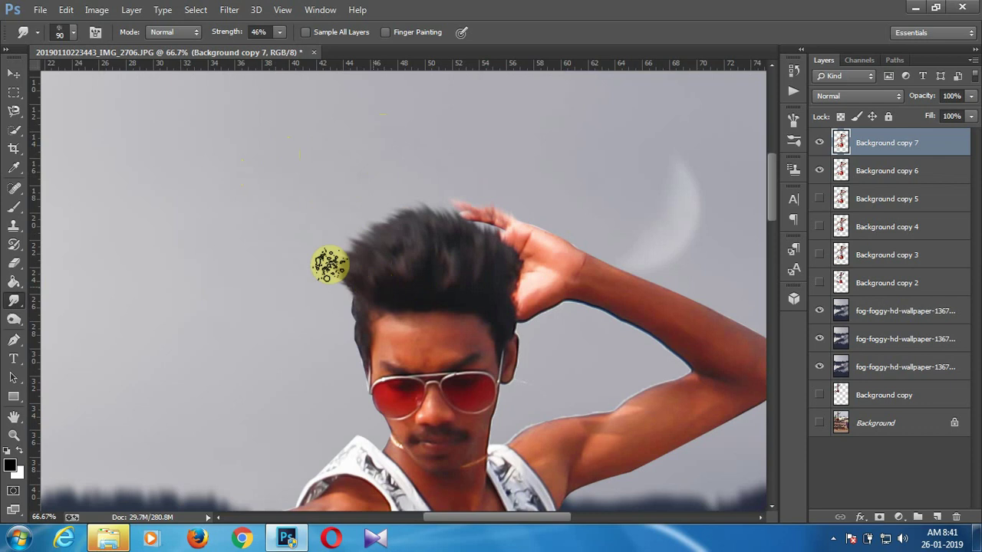
pyautogui.moveTo(344, 274); pyautogui.dragTo(306, 313)
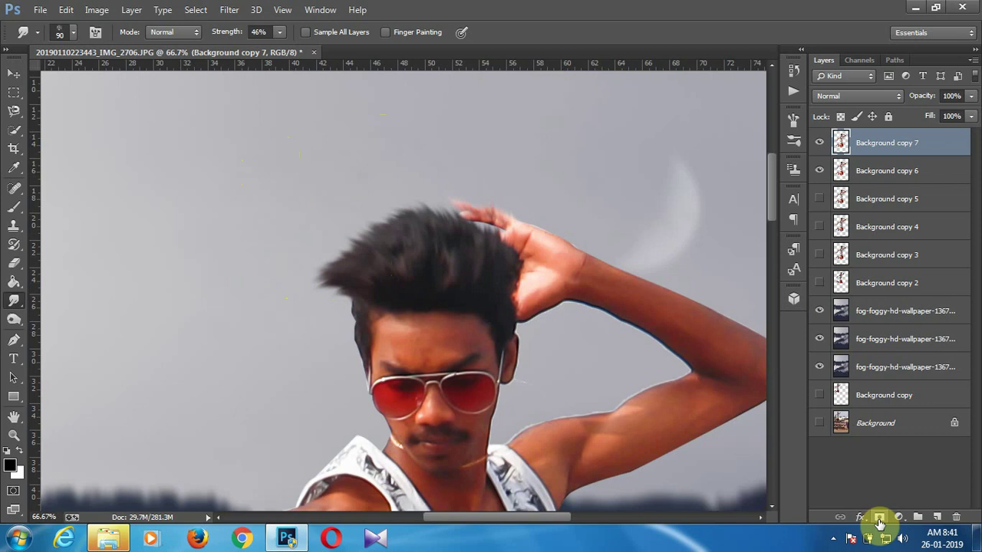
# - Mask out the fingertips above the hair on Background copy 7, then delete that layer
pyautogui.click(880, 519)
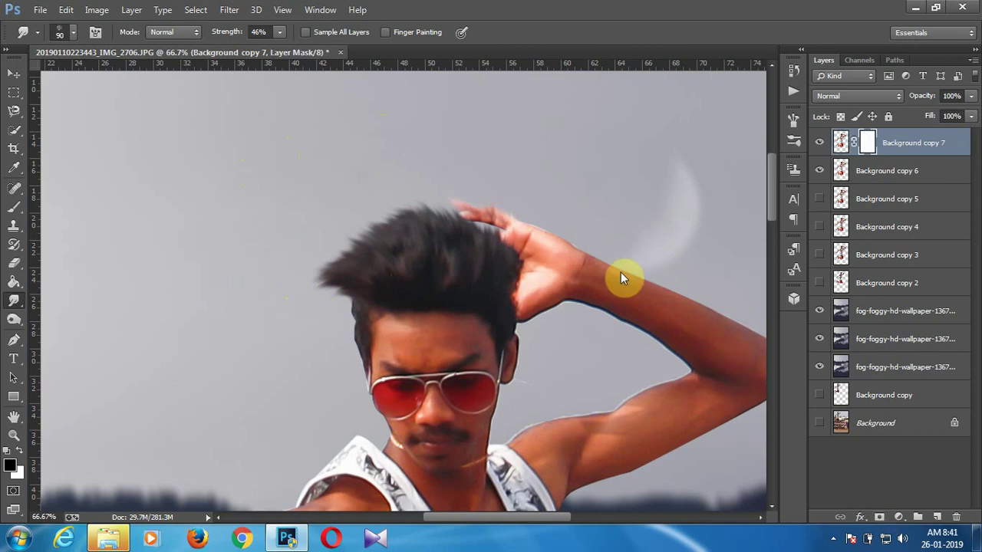
pyautogui.click(15, 210)
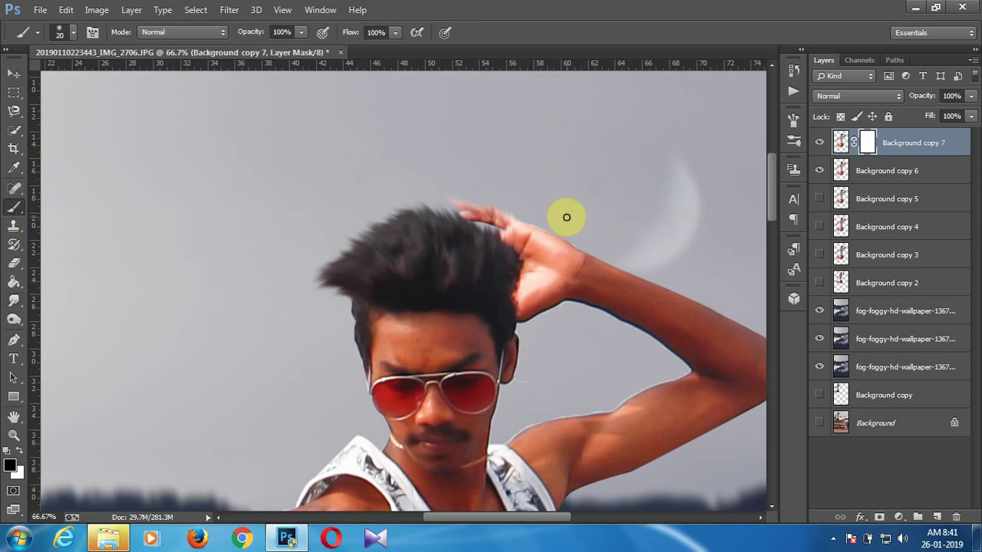
pyautogui.press(']')
pyautogui.press(']')
pyautogui.press(']')
pyautogui.press(']')
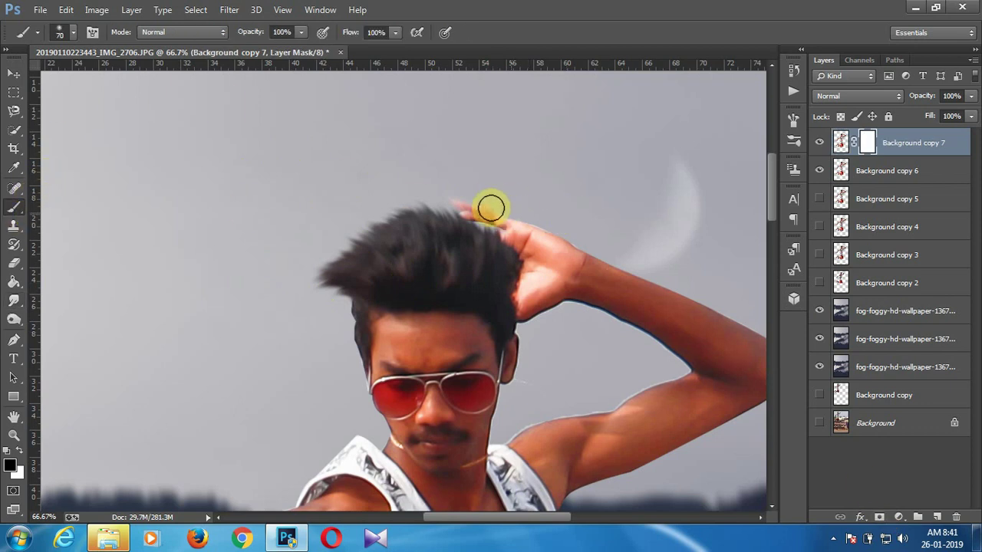
pyautogui.press(']')
pyautogui.moveTo(488, 207)
pyautogui.mouseDown()
pyautogui.moveTo(453, 197)
pyautogui.moveTo(487, 202)
pyautogui.moveTo(537, 232)
pyautogui.moveTo(567, 281)
pyautogui.moveTo(614, 239)
pyautogui.mouseUp()
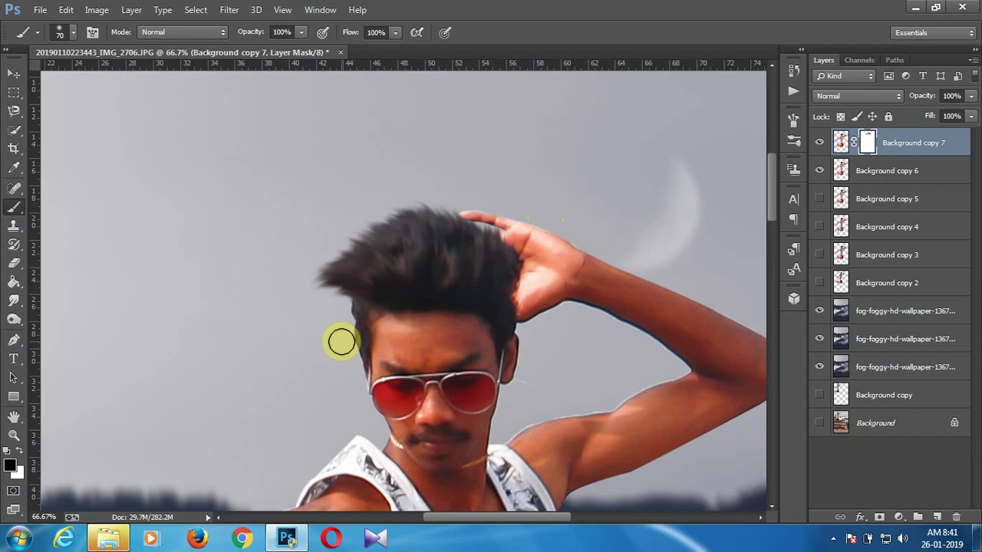
pyautogui.hotkey('ctrl', '-')
pyautogui.hotkey('ctrl', '-')
pyautogui.hotkey('ctrl', '-')
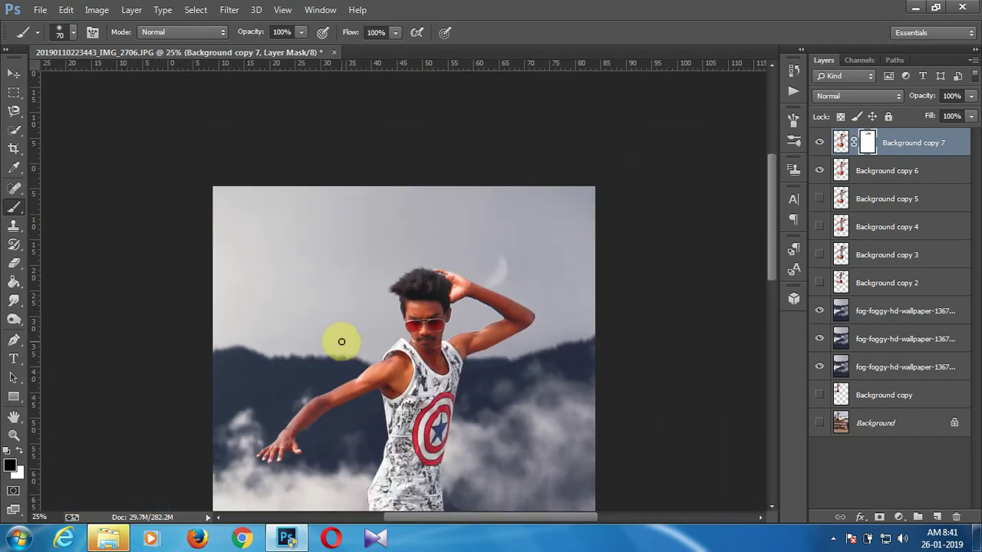
pyautogui.hotkey('ctrl', '-')
pyautogui.hotkey('ctrl', '-')
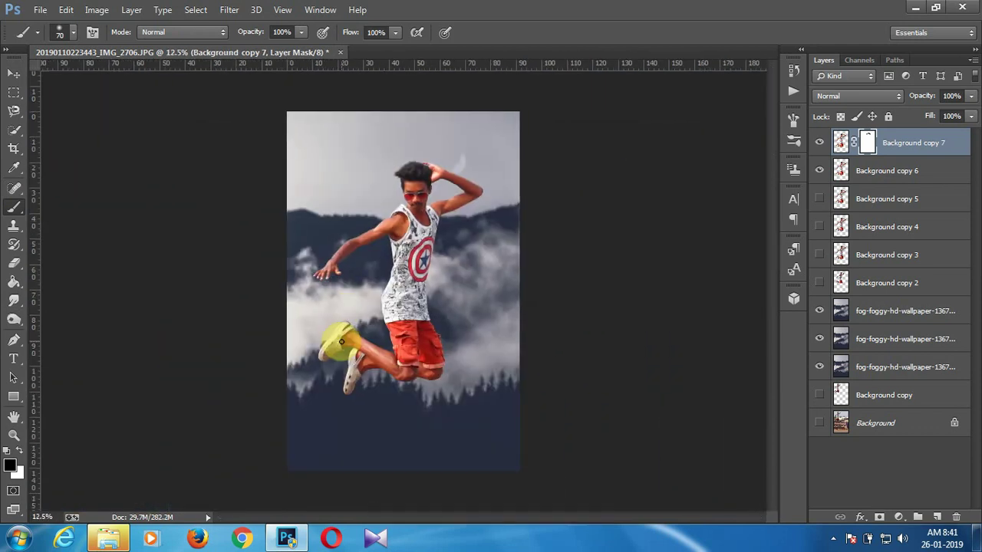
pyautogui.press('Delete')
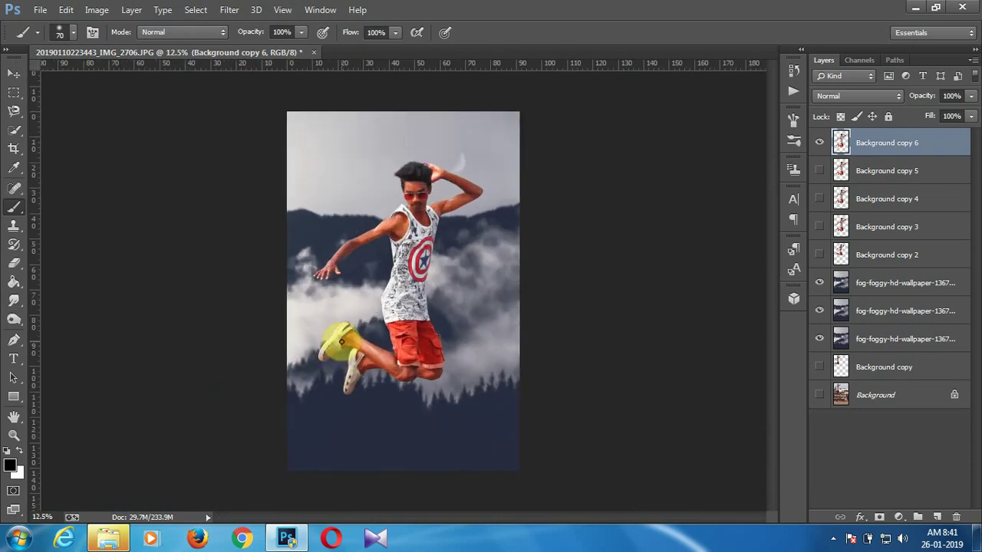
# - Launch Nik Color Efex Pro 4 on the current layer
pyautogui.press('v')
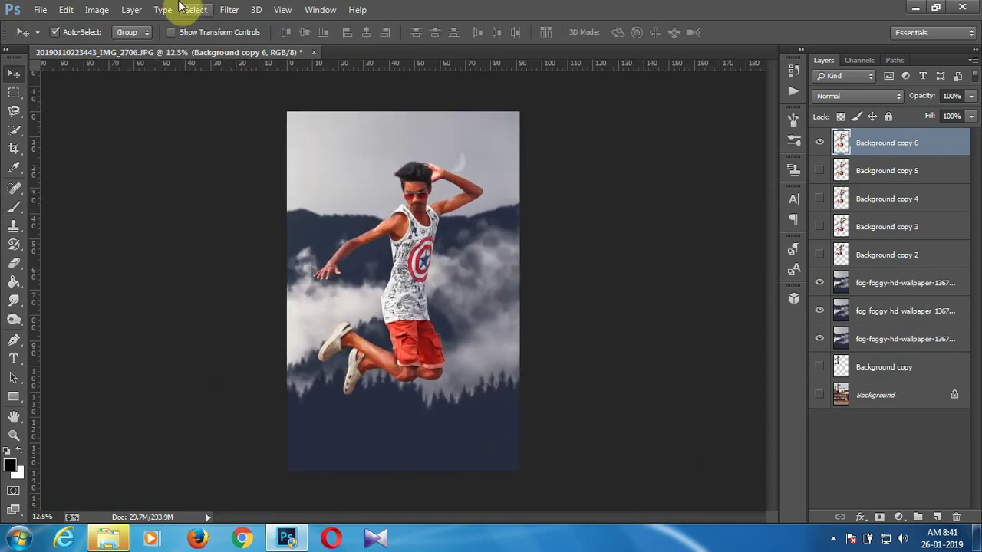
pyautogui.click(229, 10)
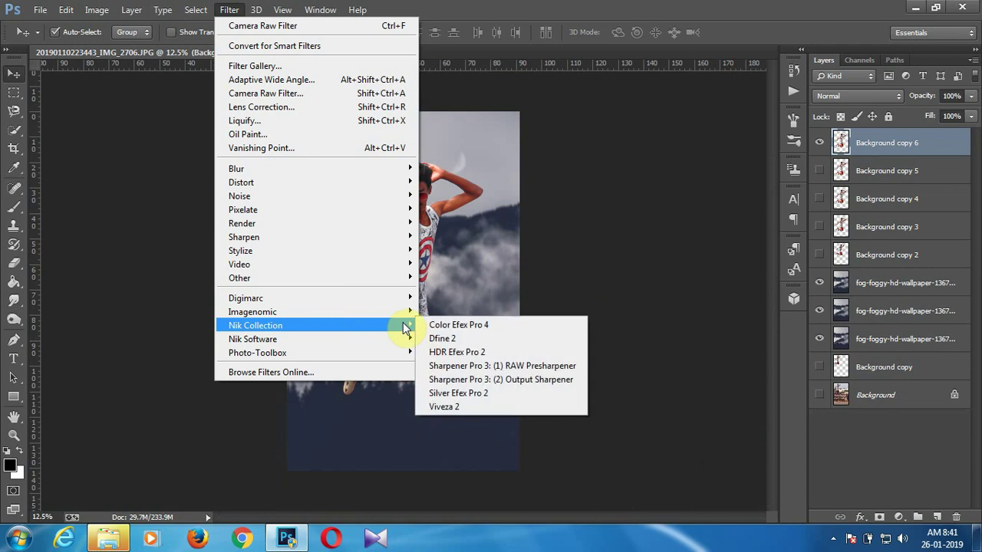
pyautogui.click(455, 322)
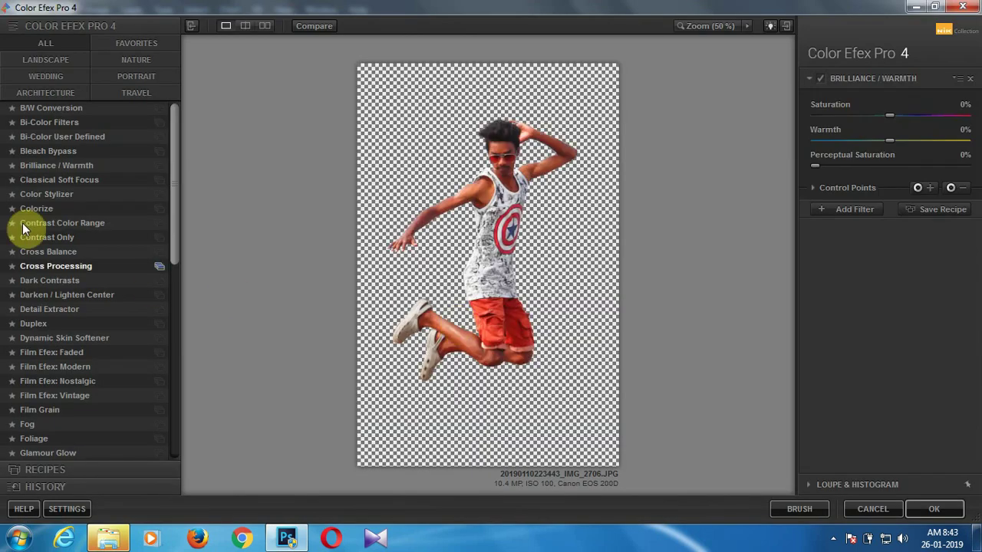
# - Apply Dark Contrasts with Saturation 27%, Brightness 2% and Dark Detail Extractor 24%
pyautogui.click(64, 280)
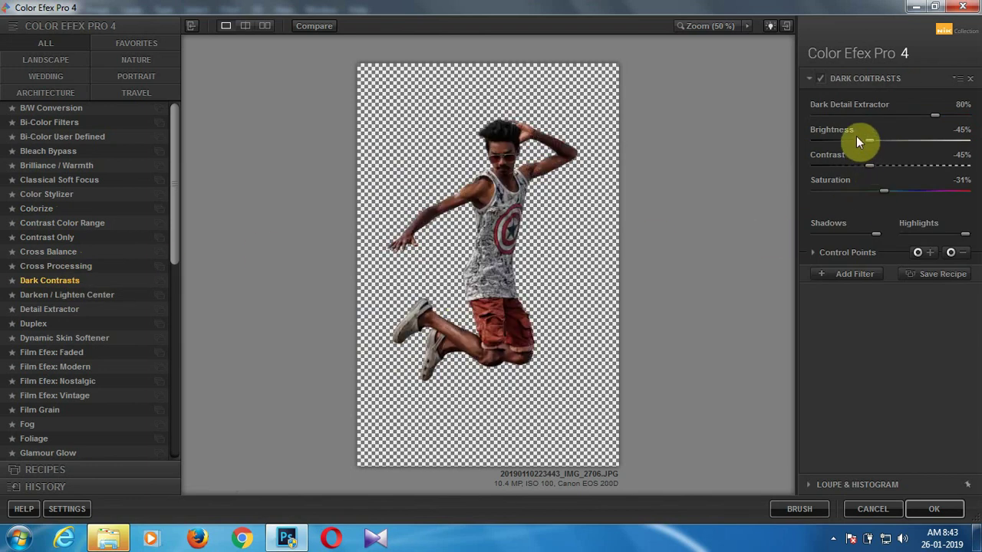
pyautogui.click(944, 188)
pyautogui.click(911, 141)
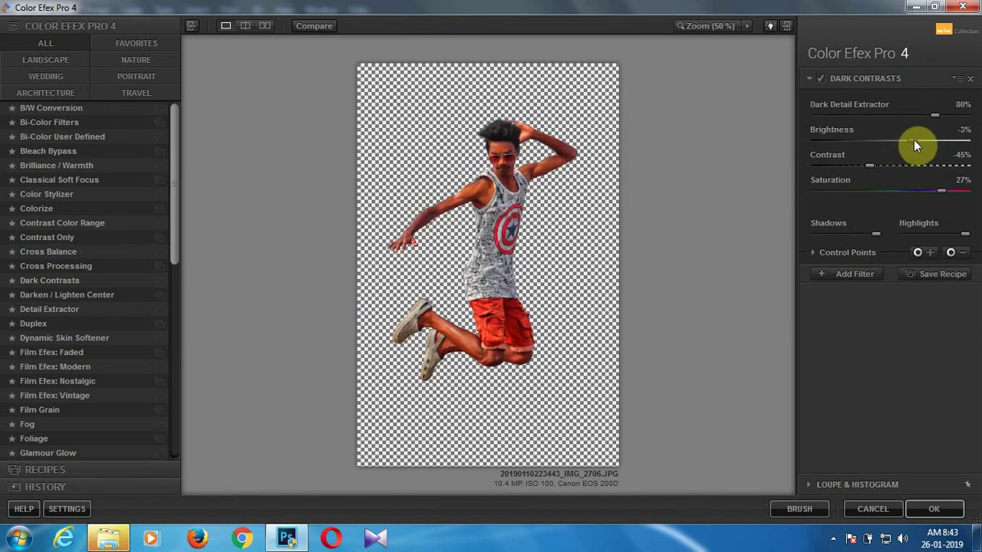
pyautogui.moveTo(914, 141); pyautogui.dragTo(917, 140)
pyautogui.click(857, 113)
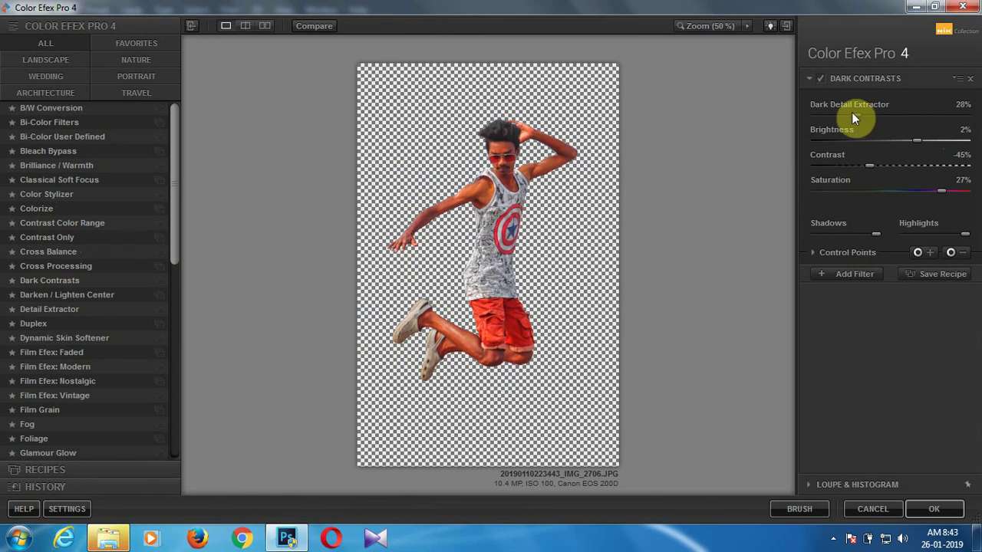
pyautogui.click(851, 112)
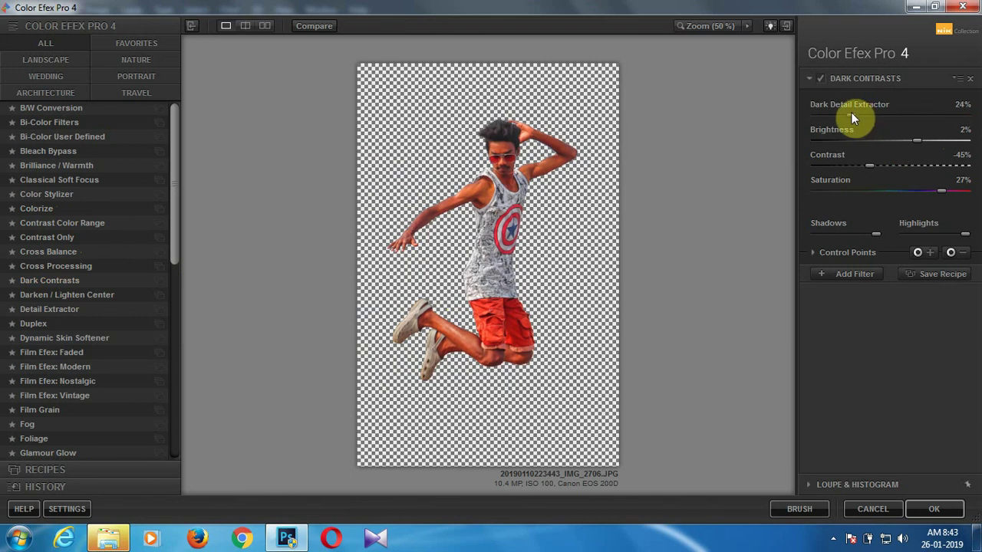
pyautogui.click(873, 272)
pyautogui.click(926, 506)
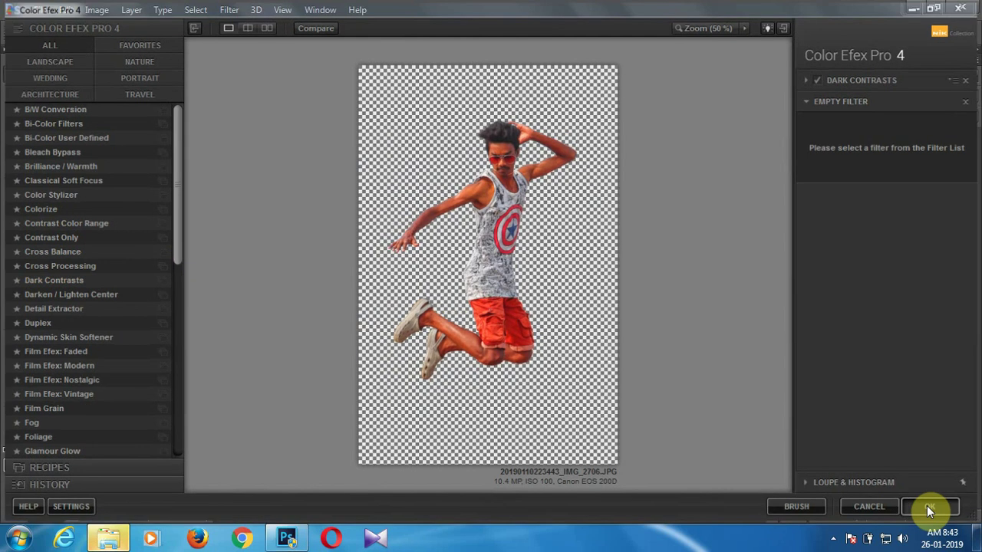
# - Dismiss the AutoPlay pop-up and zoom in and out to inspect the man's Dark Contrasts grade
pyautogui.click(541, 82)
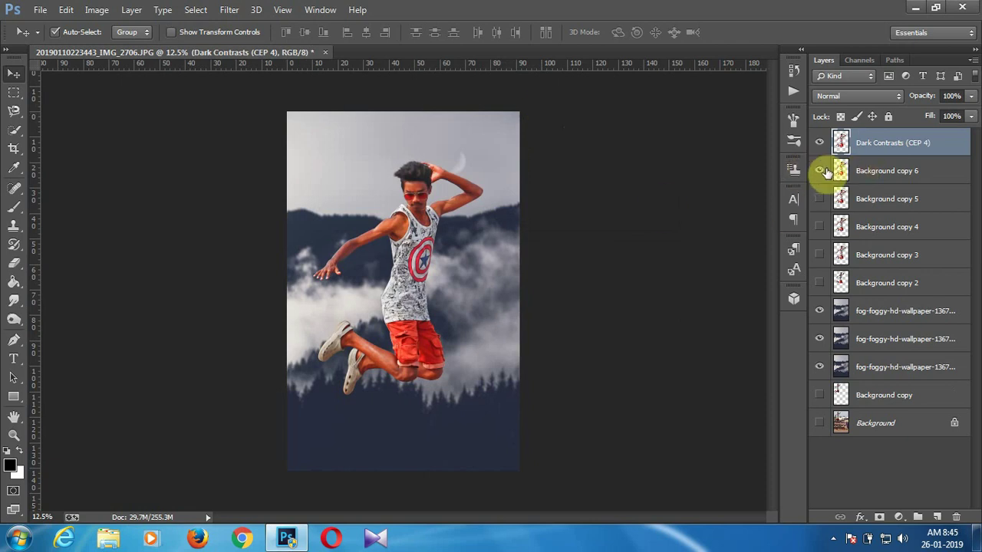
pyautogui.hotkey('ctrl', '+')
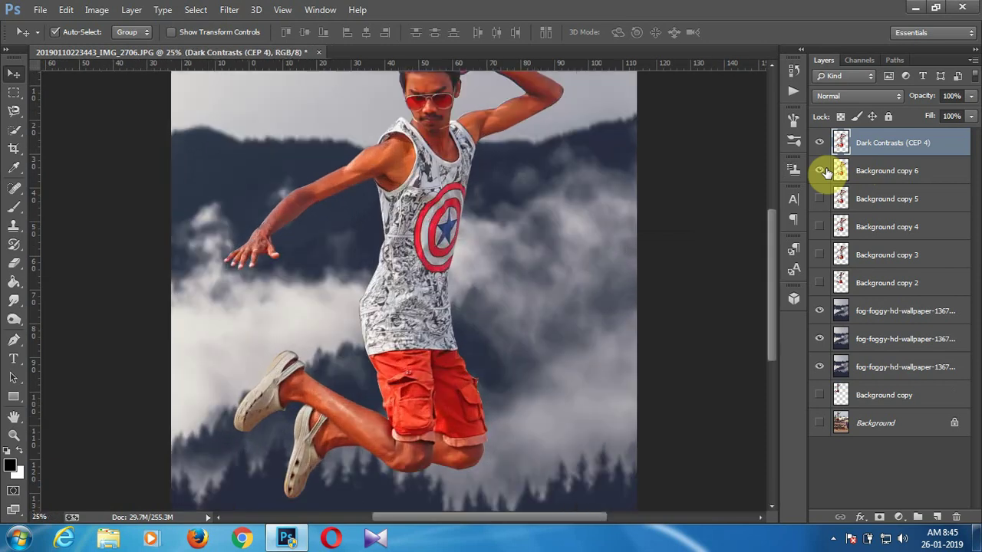
pyautogui.hotkey('ctrl', '-')
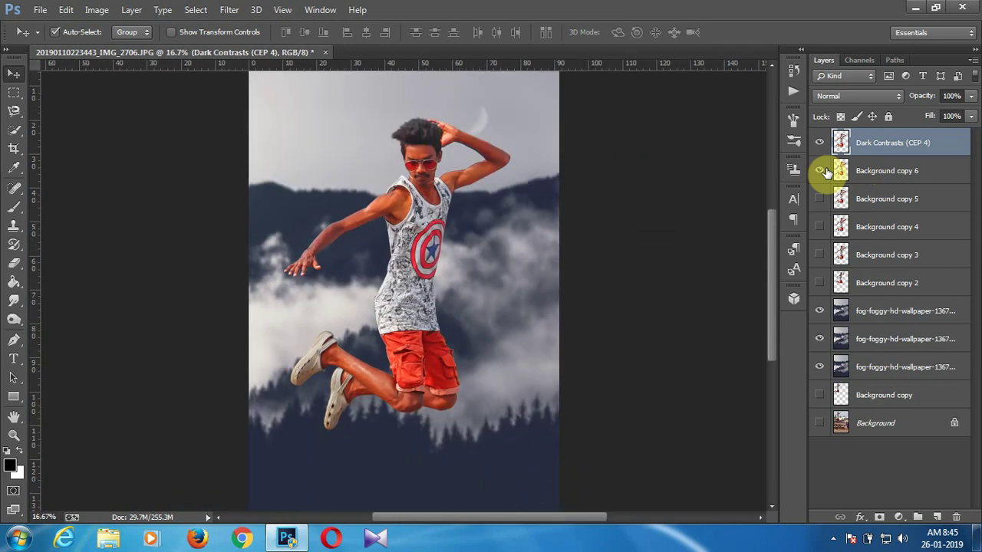
pyautogui.hotkey('ctrl', '-')
pyautogui.hotkey('ctrl', '+')
pyautogui.moveTo(773, 268); pyautogui.dragTo(763, 296)
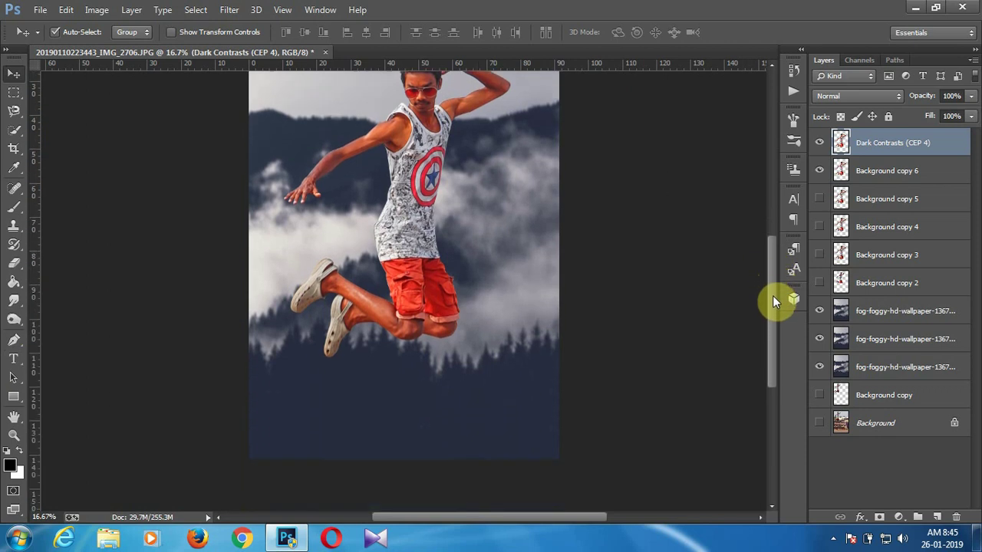
# - Choose the Horizontal Type tool with the Azonix font
pyautogui.click(13, 358)
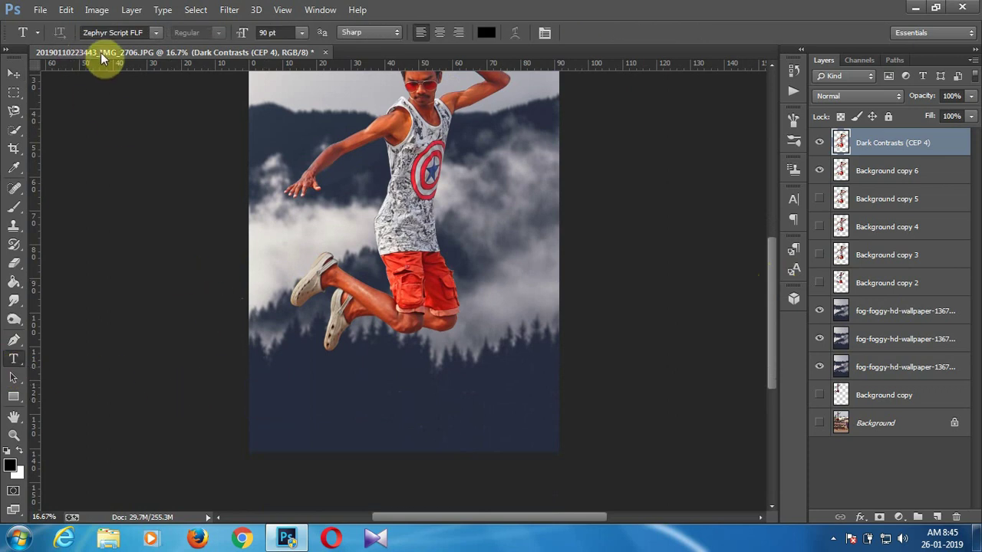
pyautogui.click(112, 33)
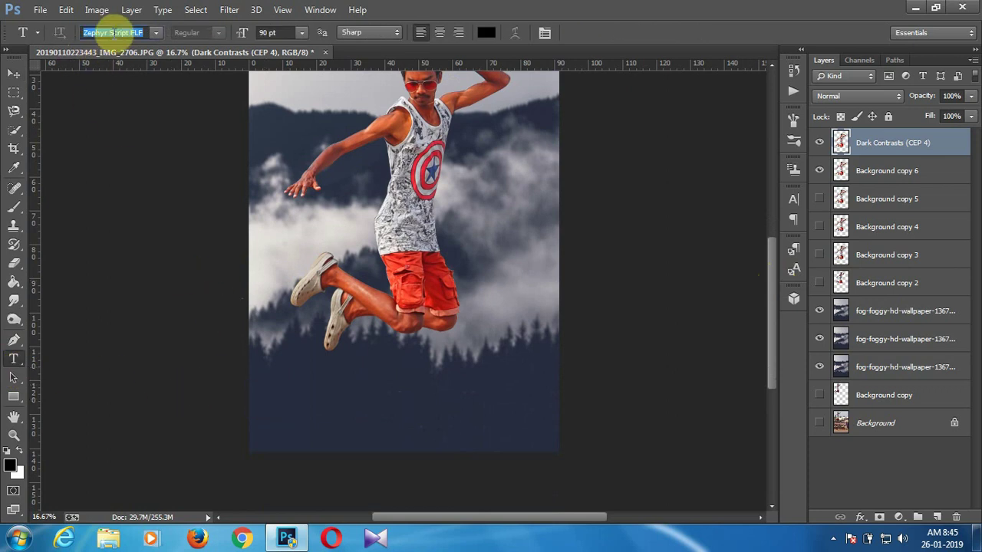
pyautogui.write('A bite')
pyautogui.click(155, 33)
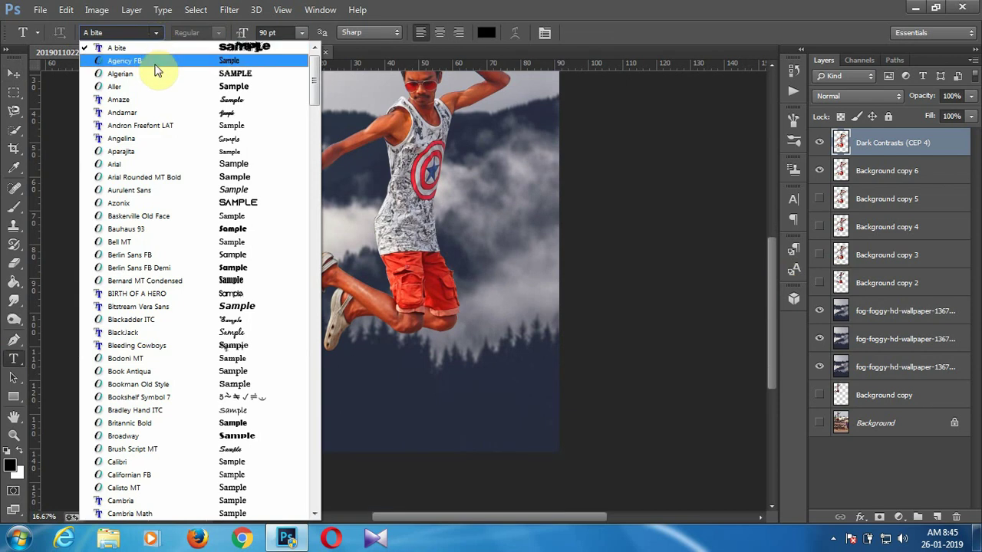
pyautogui.click(132, 204)
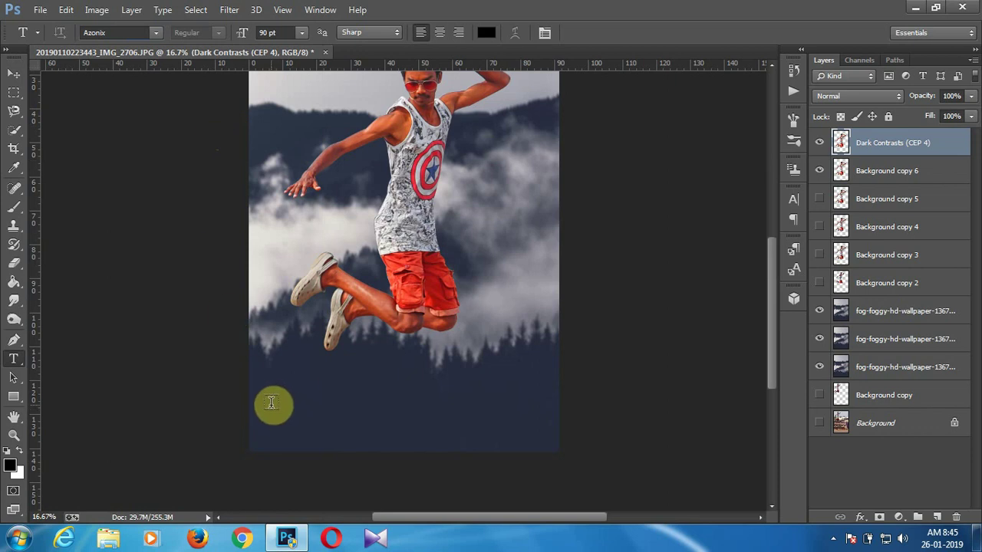
# - Start a text layer low on the picture and set the font size to 300 pt
pyautogui.click(270, 403)
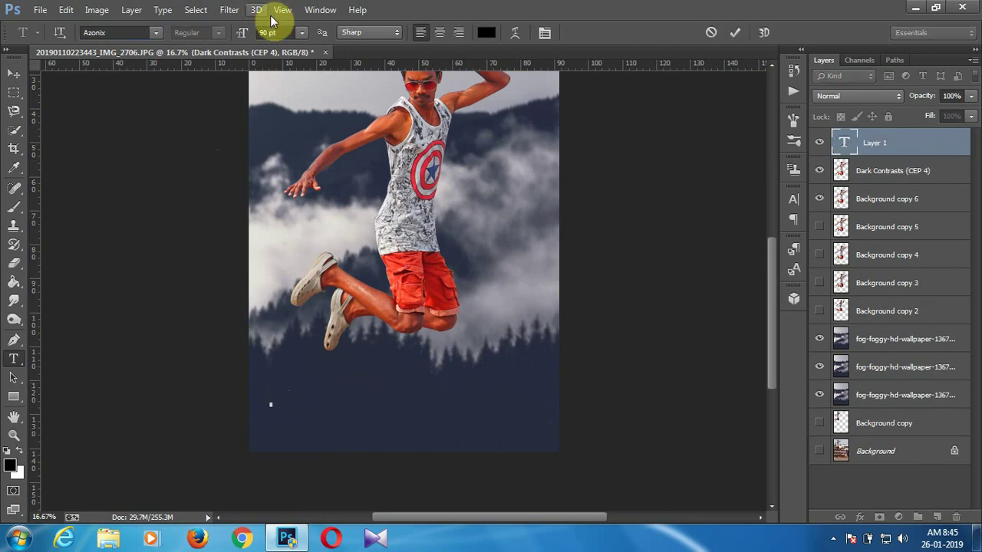
pyautogui.click(302, 32)
pyautogui.click(268, 29)
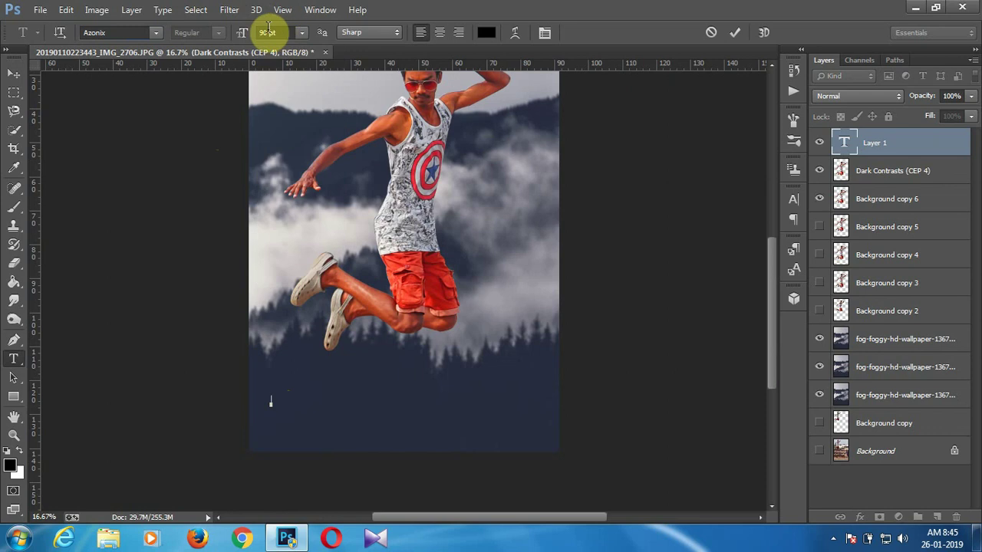
pyautogui.click(266, 31)
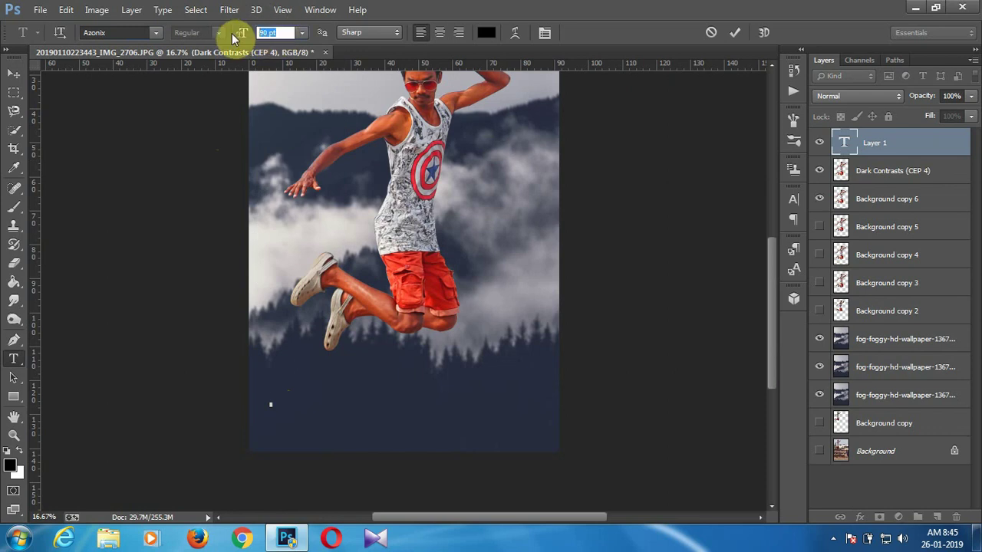
pyautogui.write('200')
pyautogui.press('Return')
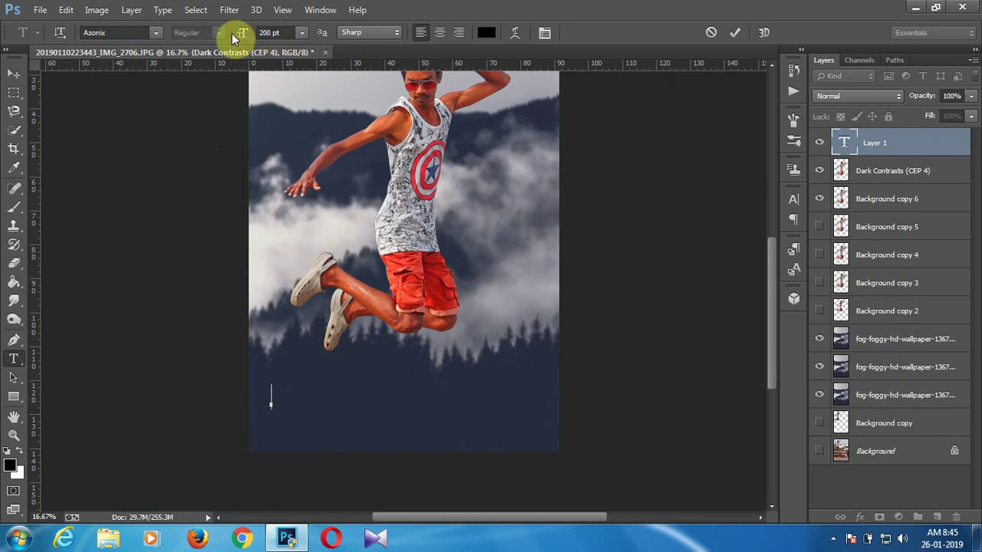
pyautogui.click(276, 33)
pyautogui.write('30')
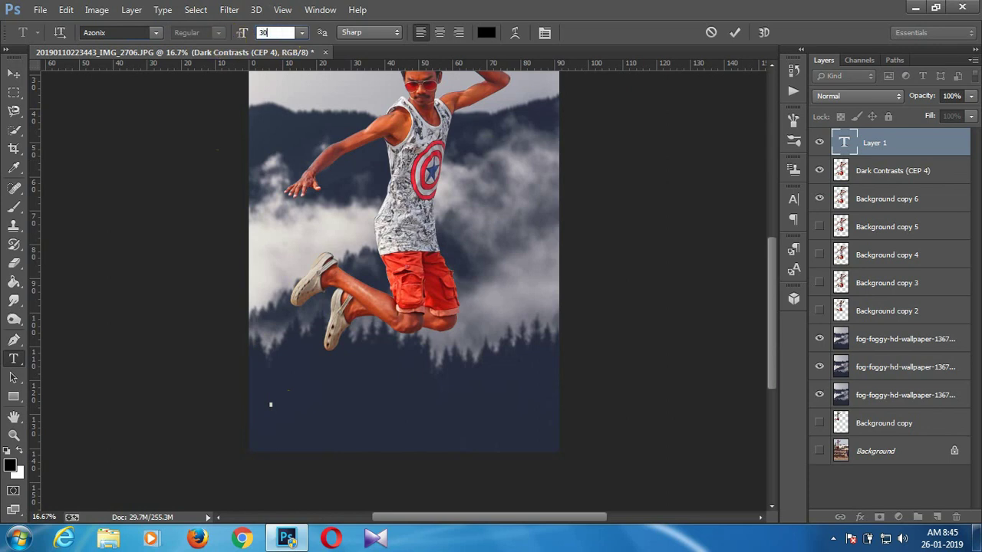
pyautogui.write('0')
pyautogui.press('Return')
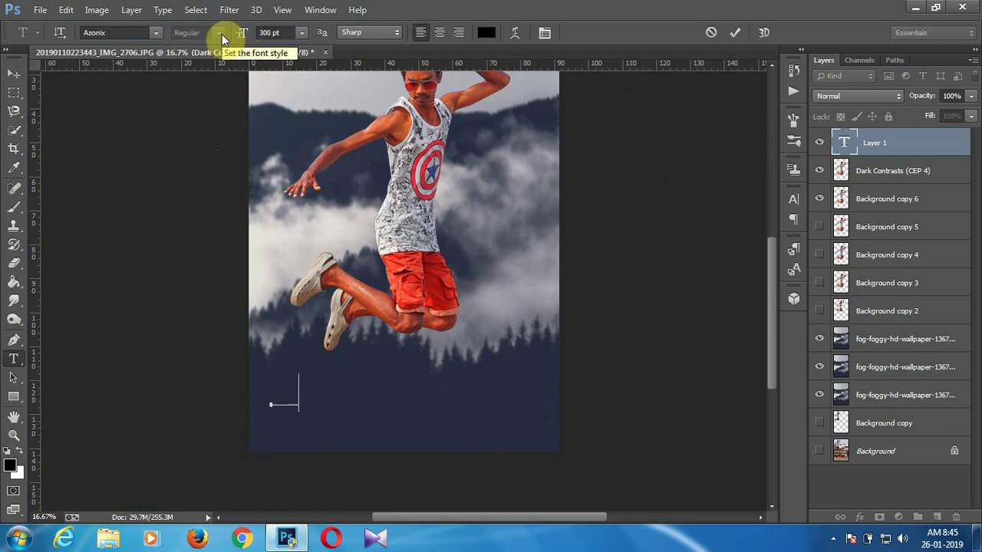
# - Type 'STUNT MAN', select all of it and enlarge it to 350 pt
pyautogui.write('STU')
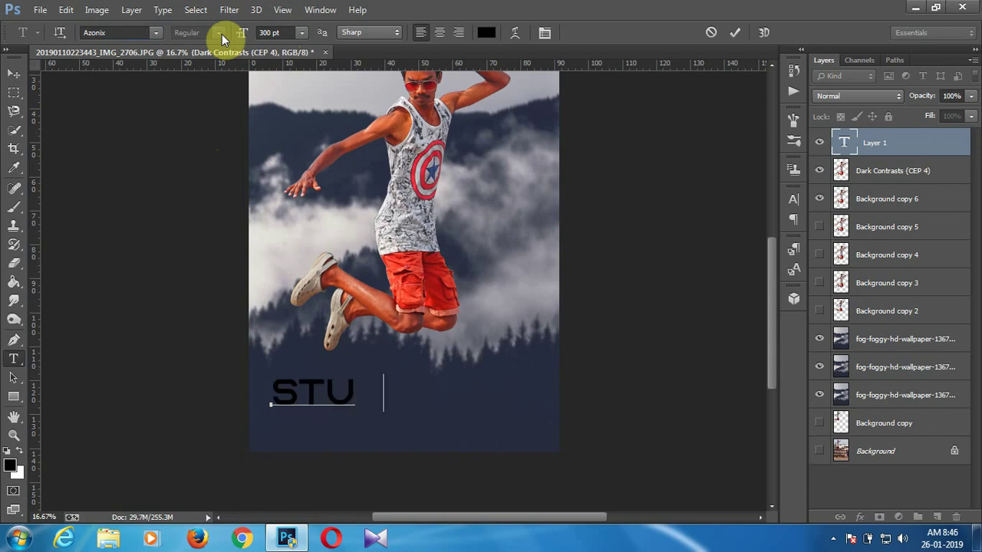
pyautogui.write('NT M')
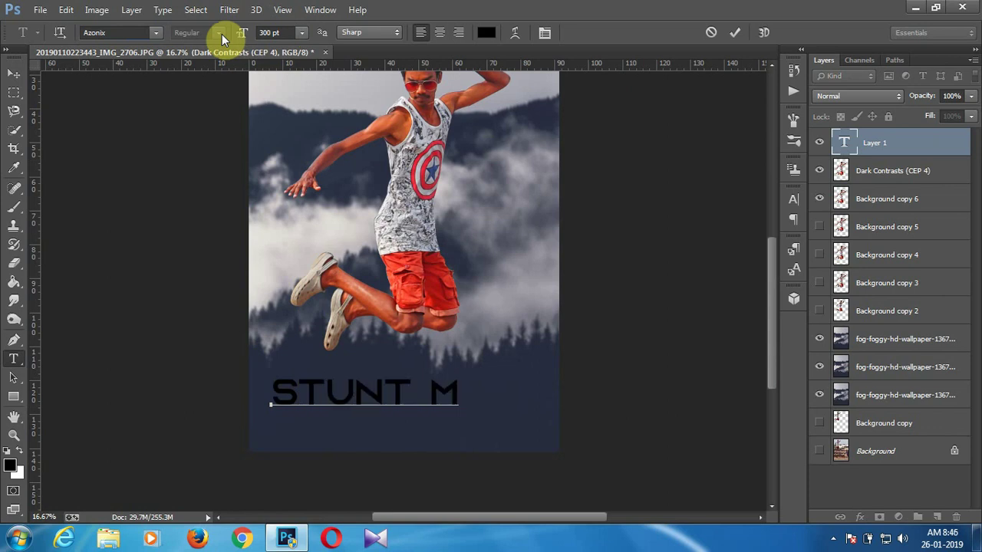
pyautogui.write('AN')
pyautogui.press('ctrl')
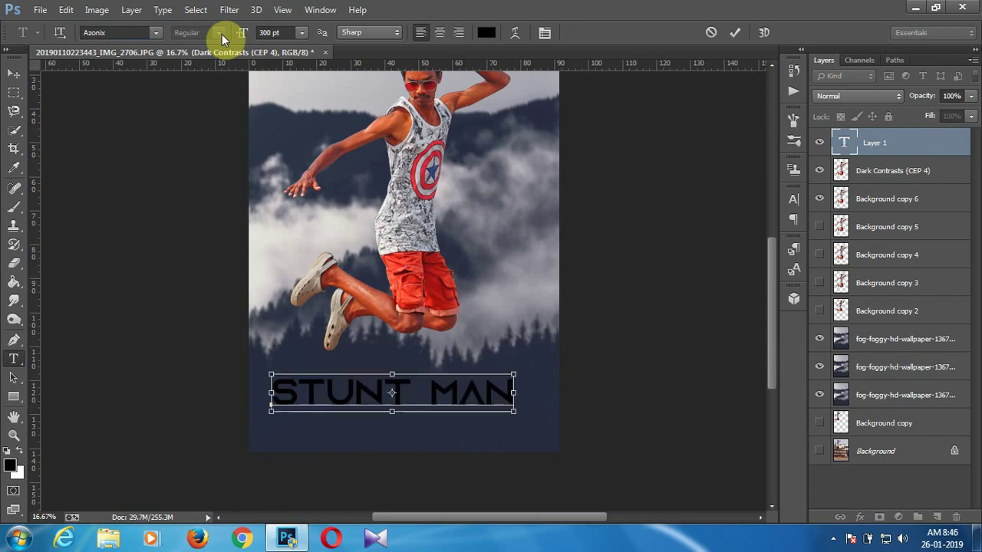
pyautogui.hotkey('ctrl', 'a')
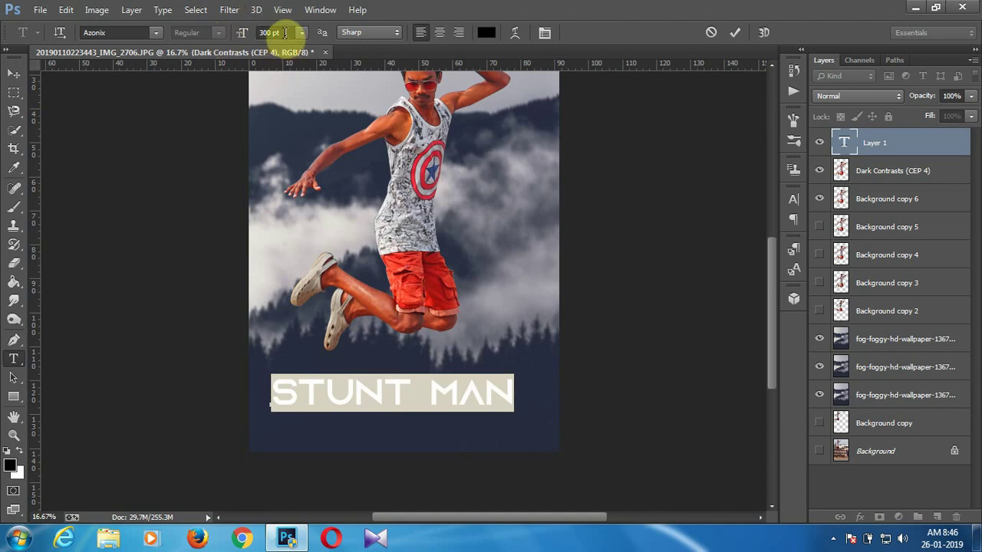
pyautogui.click(285, 32)
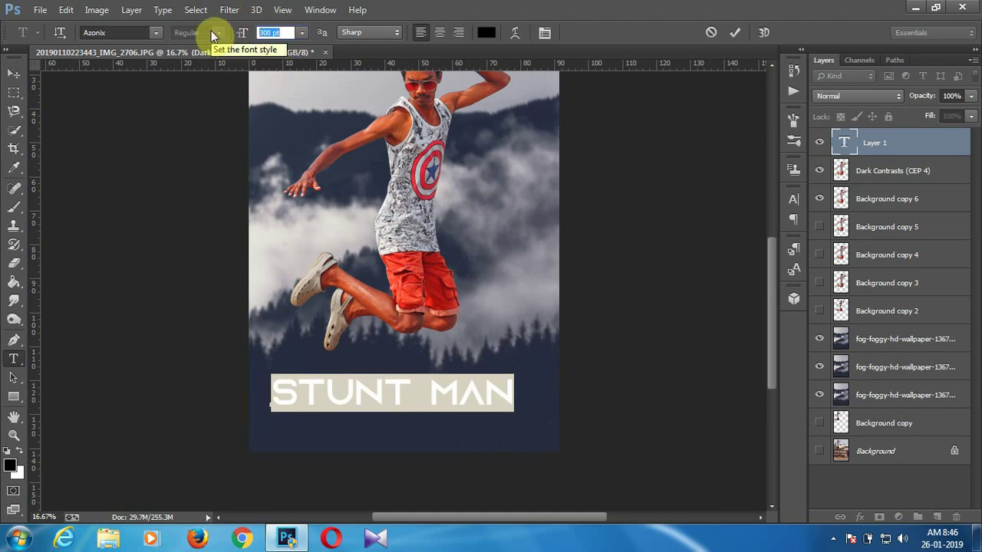
pyautogui.write('350')
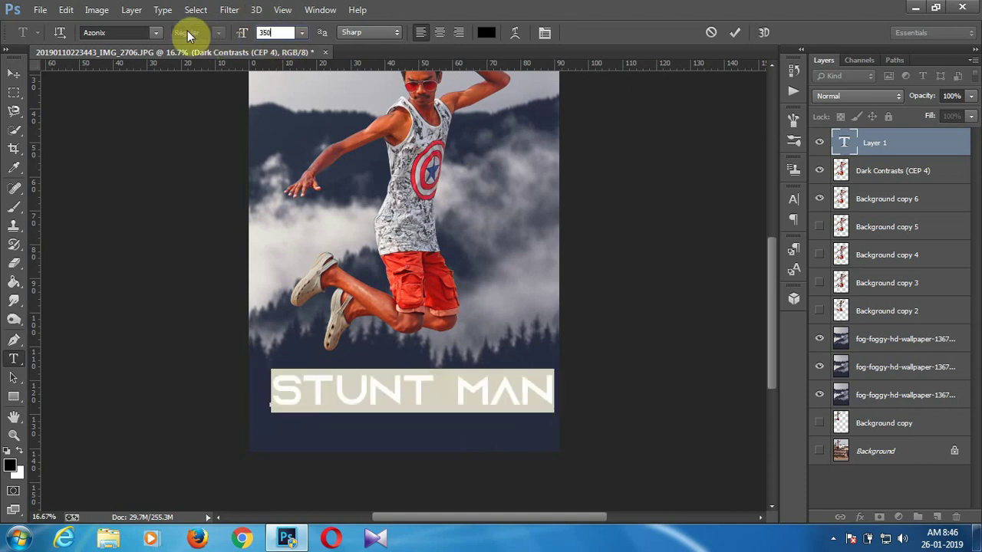
# - Colour the STUNT MAN title near-white (#fefcfc) and commit the text edit
pyautogui.click(489, 32)
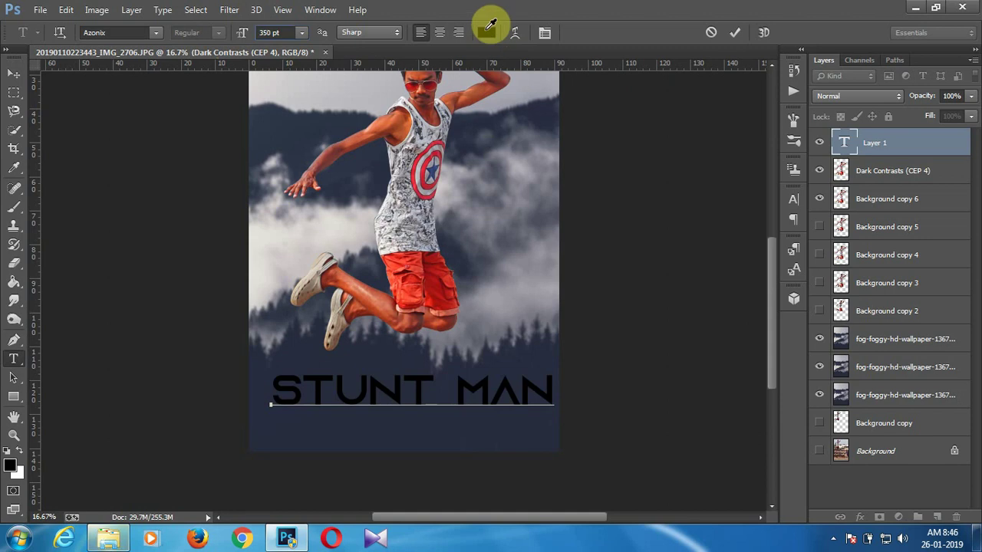
pyautogui.click(307, 130)
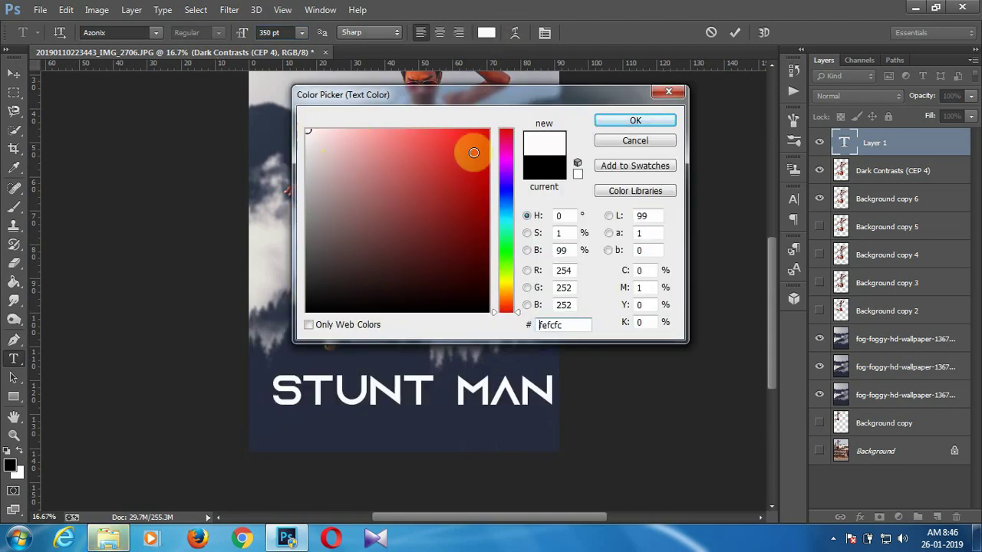
pyautogui.click(637, 124)
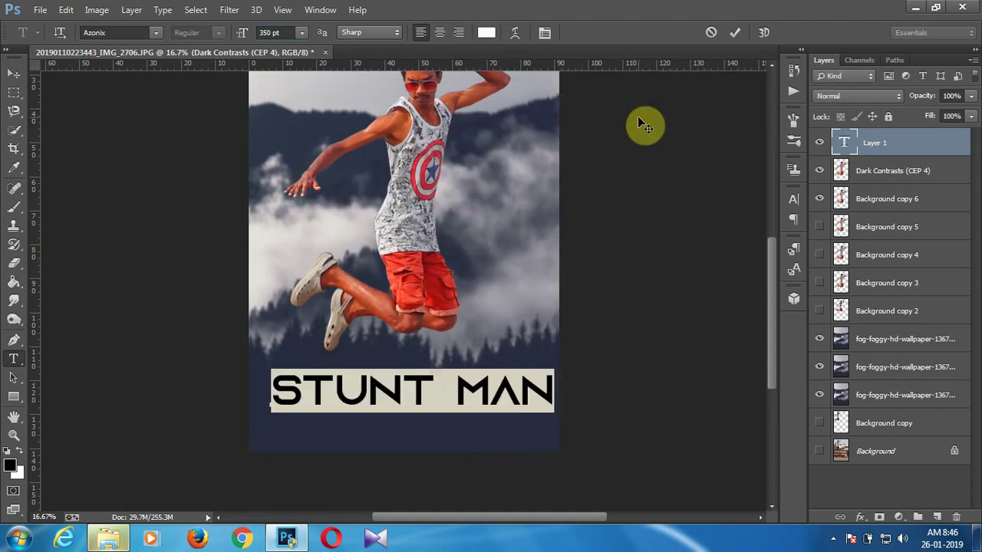
pyautogui.click(13, 74)
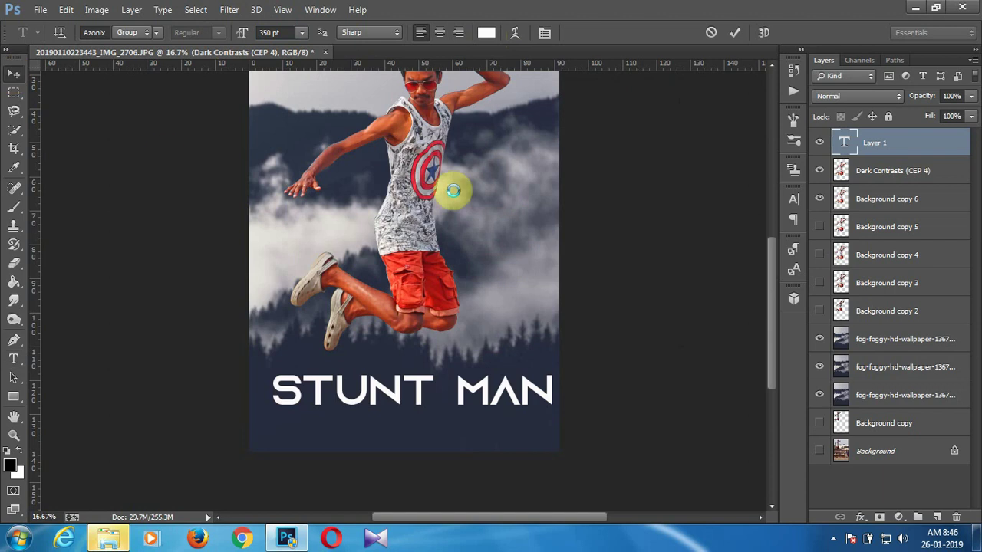
# - Duplicate the STUNT MAN layer, hide the original and rasterize the copy
pyautogui.hotkey('ctrl', '+')
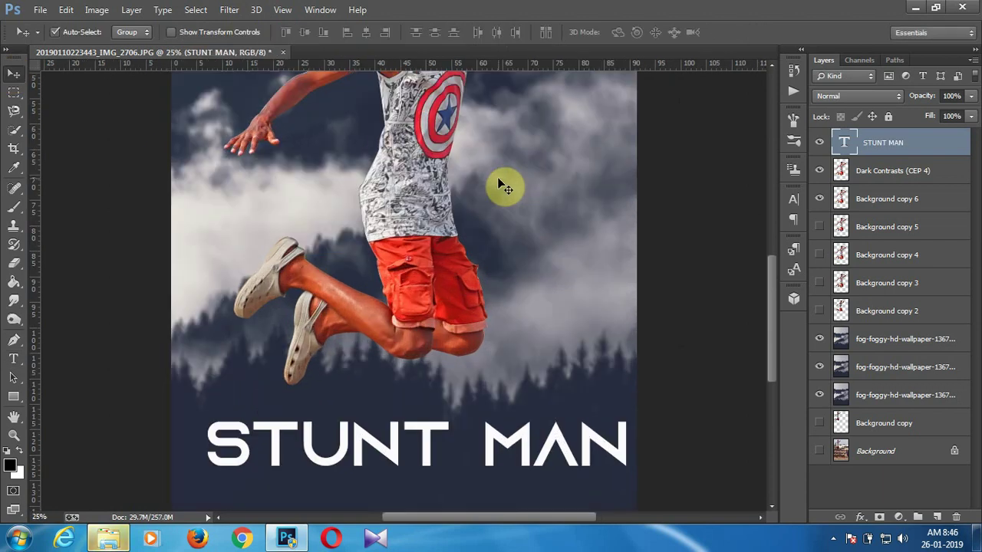
pyautogui.moveTo(774, 322); pyautogui.dragTo(775, 349)
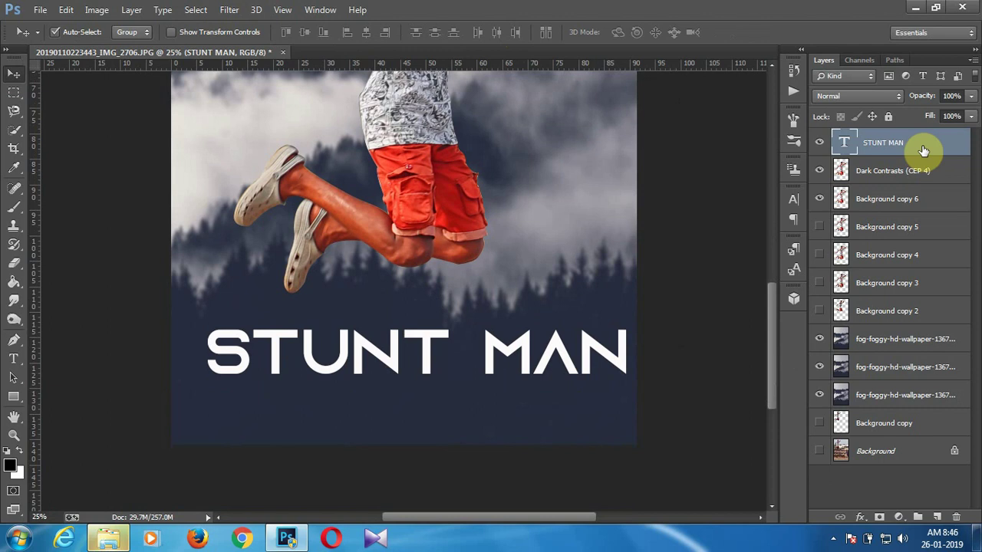
pyautogui.hotkey('ctrl', 'j')
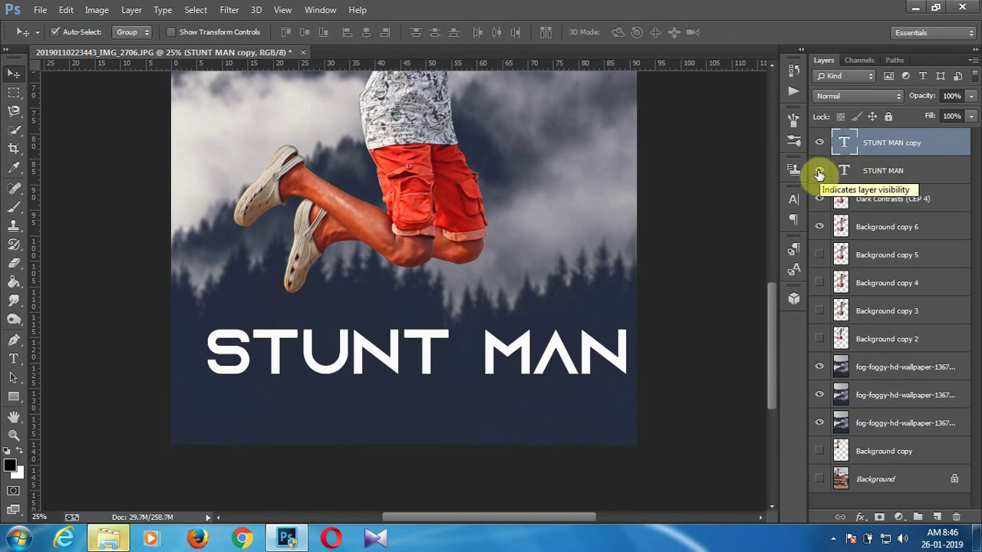
pyautogui.click(819, 170)
pyautogui.rightClick(950, 150)
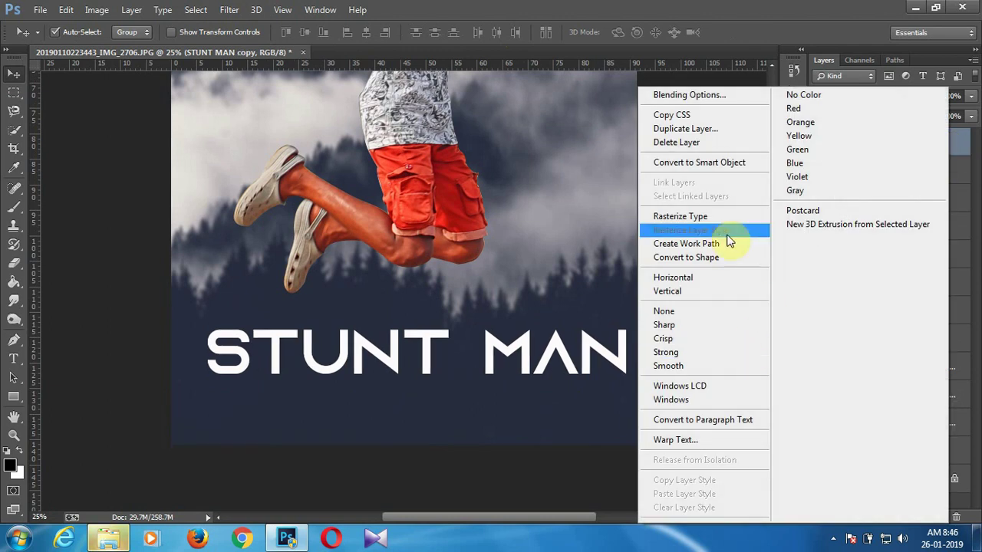
pyautogui.click(710, 224)
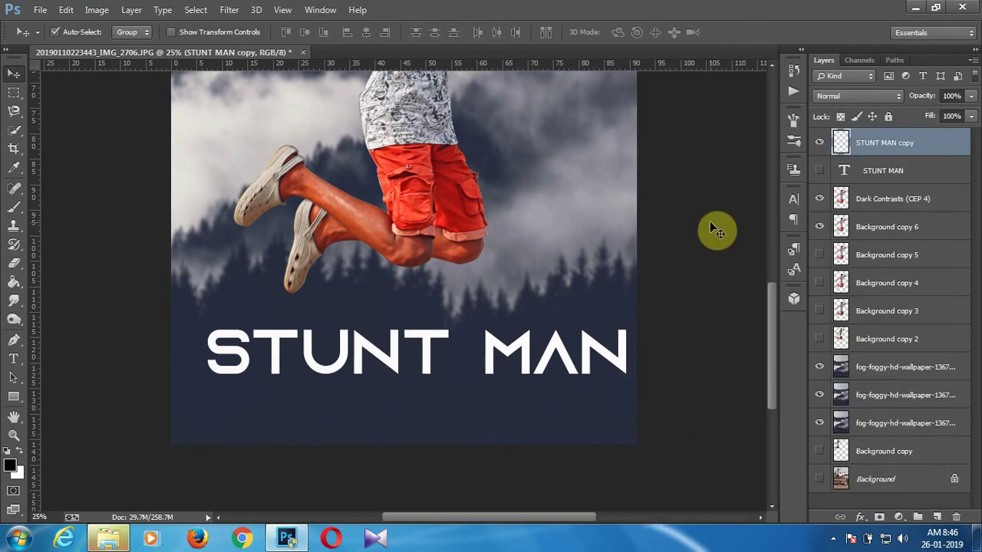
pyautogui.hotkey('ctrl', '+')
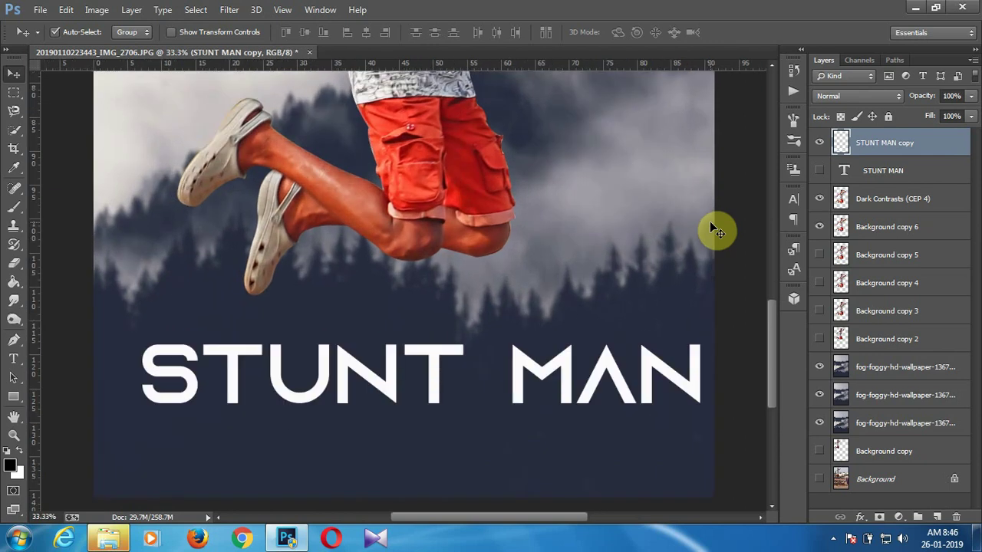
# - Select a thin strip across the title letters, shift it down six nudges, then deselect
pyautogui.click(13, 92)
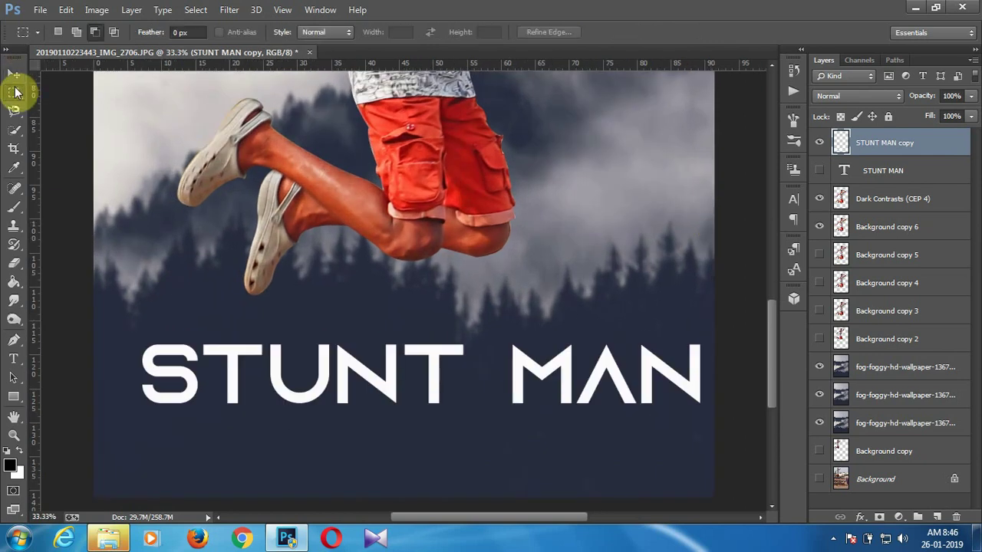
pyautogui.moveTo(132, 356); pyautogui.dragTo(713, 360)
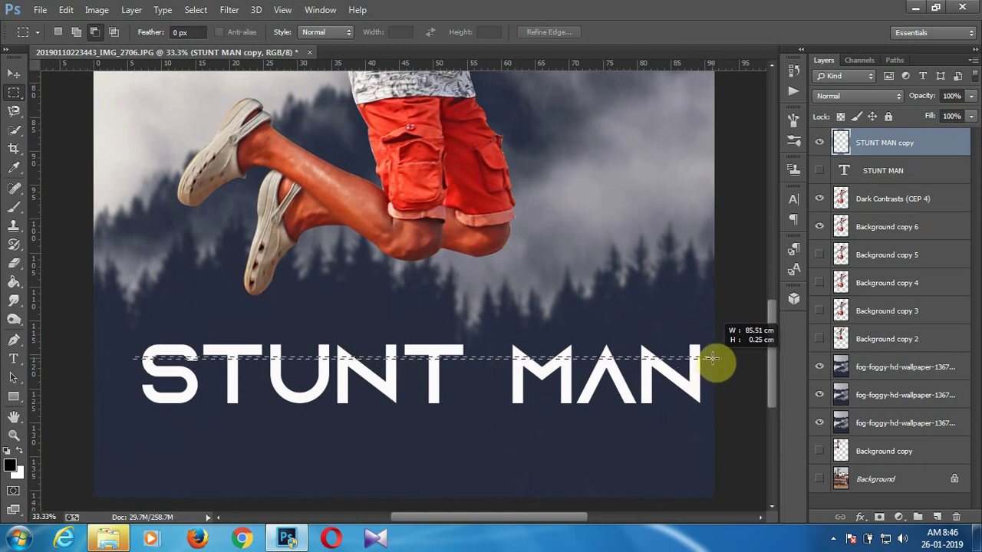
pyautogui.moveTo(713, 359); pyautogui.dragTo(713, 361)
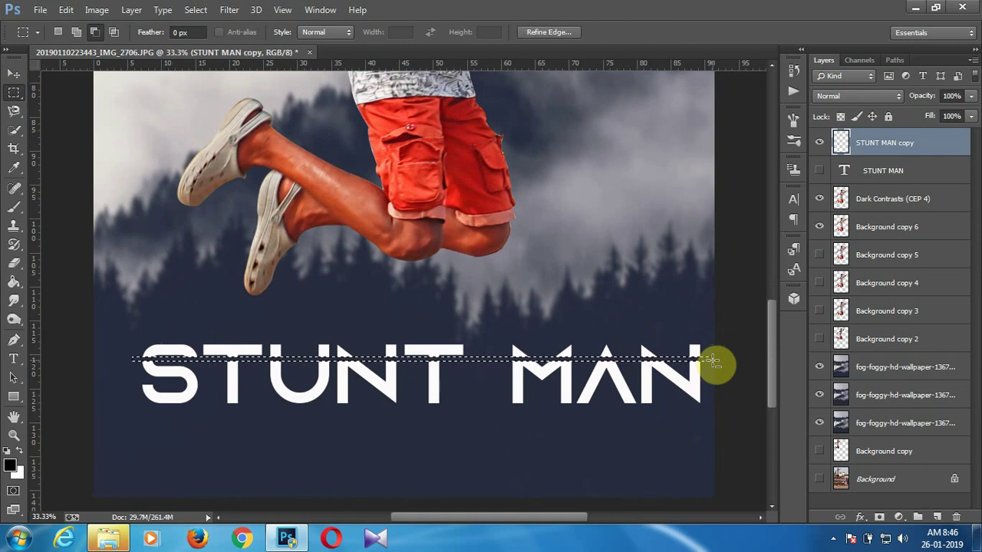
pyautogui.hotkey('shift', 'Down')
pyautogui.hotkey('shift', 'Down')
pyautogui.hotkey('shift', 'Down')
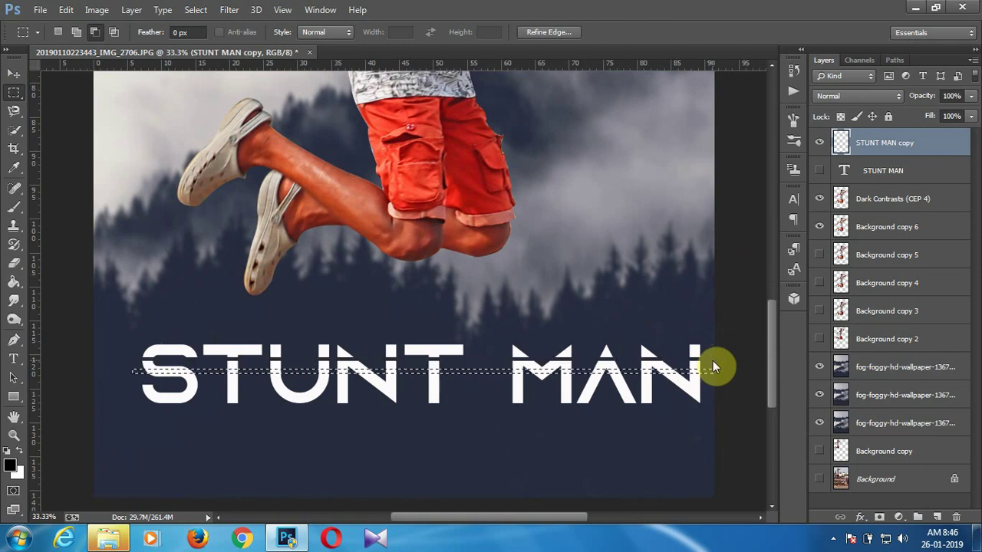
pyautogui.hotkey('shift', 'Down')
pyautogui.hotkey('shift', 'Down')
pyautogui.hotkey('shift', 'Down')
pyautogui.hotkey('shift', 'Down')
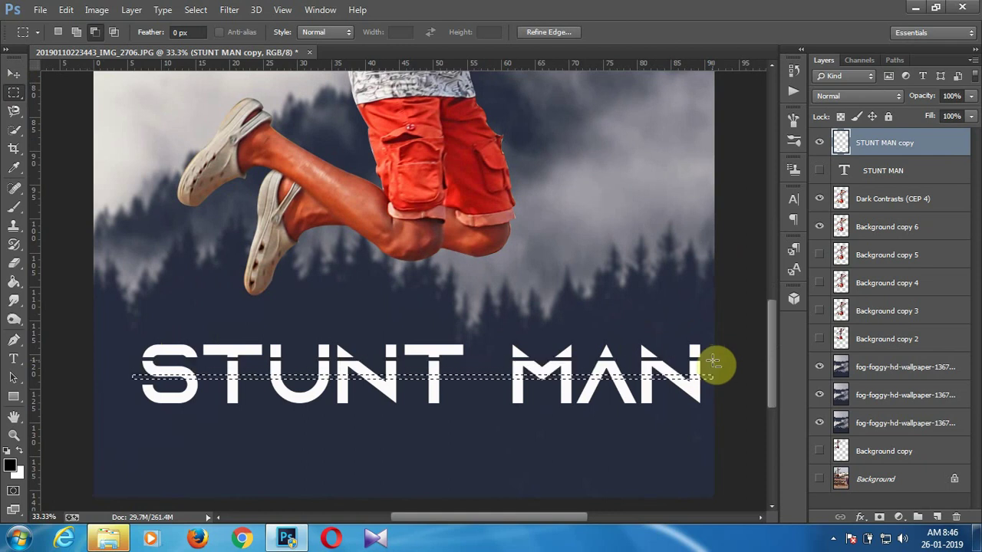
pyautogui.hotkey('shift', 'Down')
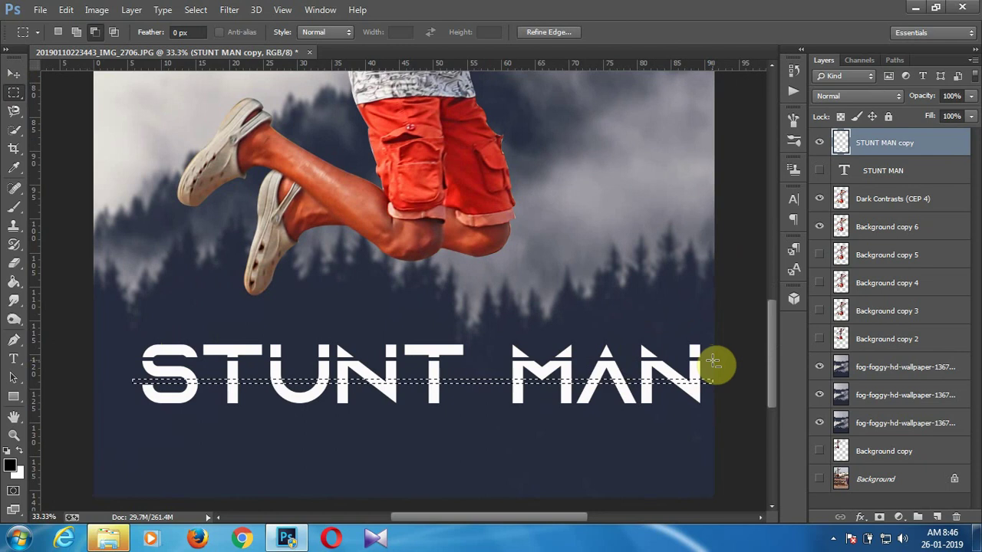
pyautogui.hotkey('shift', 'Down')
pyautogui.hotkey('shift', 'Down')
pyautogui.hotkey('shift', 'Down')
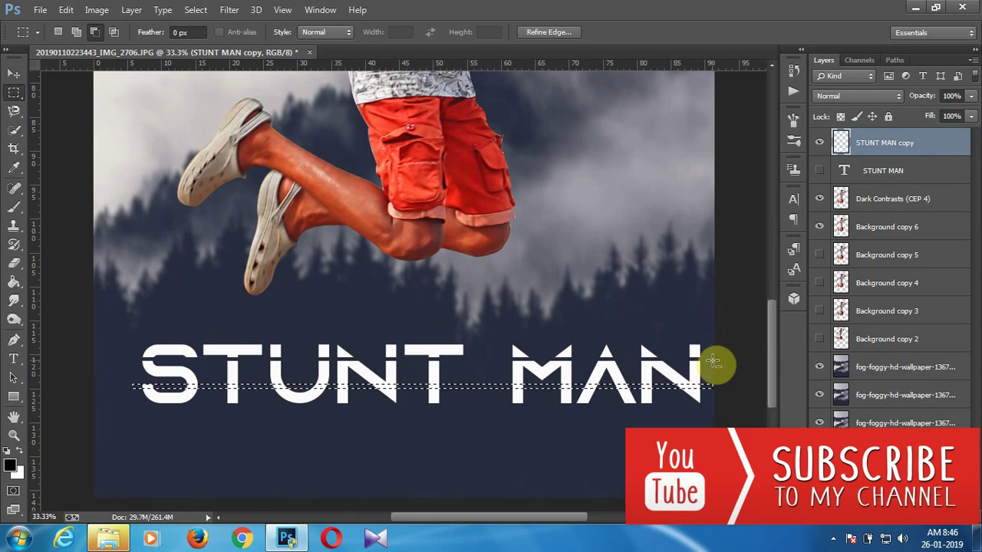
pyautogui.hotkey('shift', 'Down')
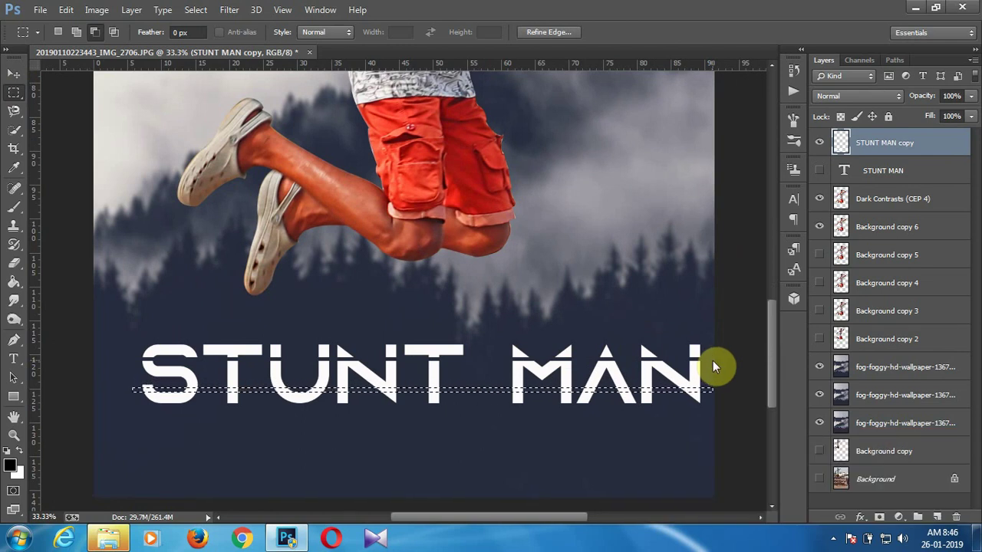
pyautogui.hotkey('shift', 'Down')
pyautogui.hotkey('ctrl', 'd')
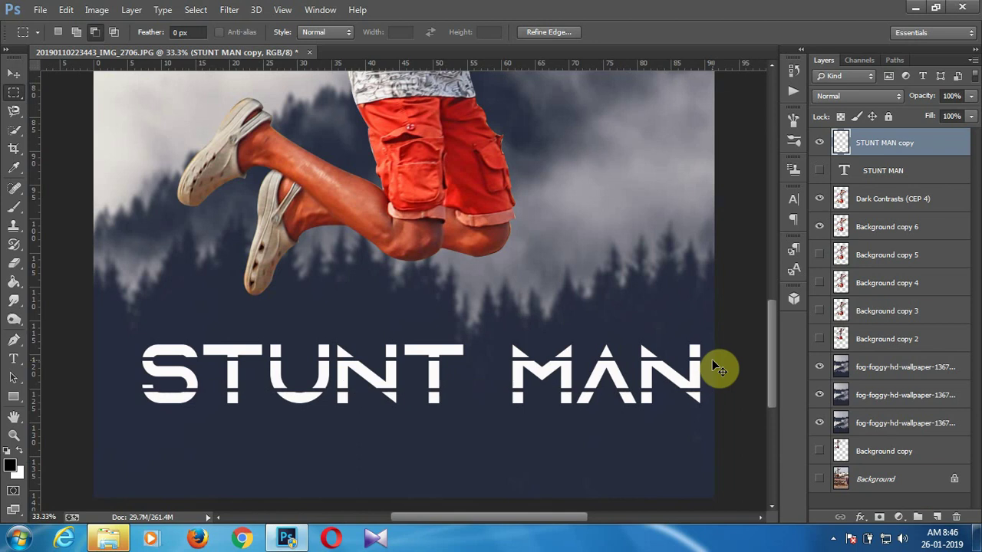
pyautogui.hotkey('ctrl', '-')
pyautogui.hotkey('ctrl', '-')
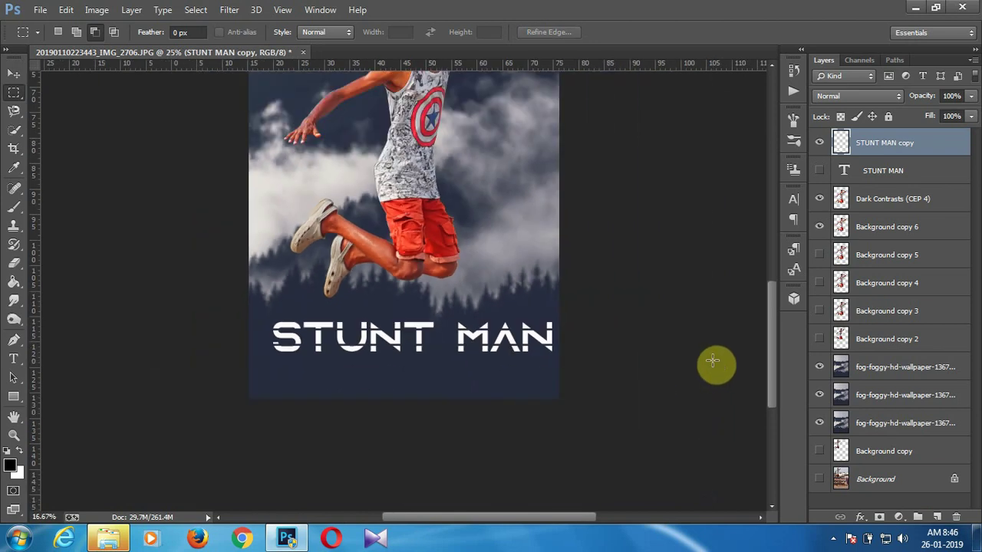
pyautogui.hotkey('ctrl', '-')
pyautogui.hotkey('ctrl', '-')
pyautogui.hotkey('ctrl', '+')
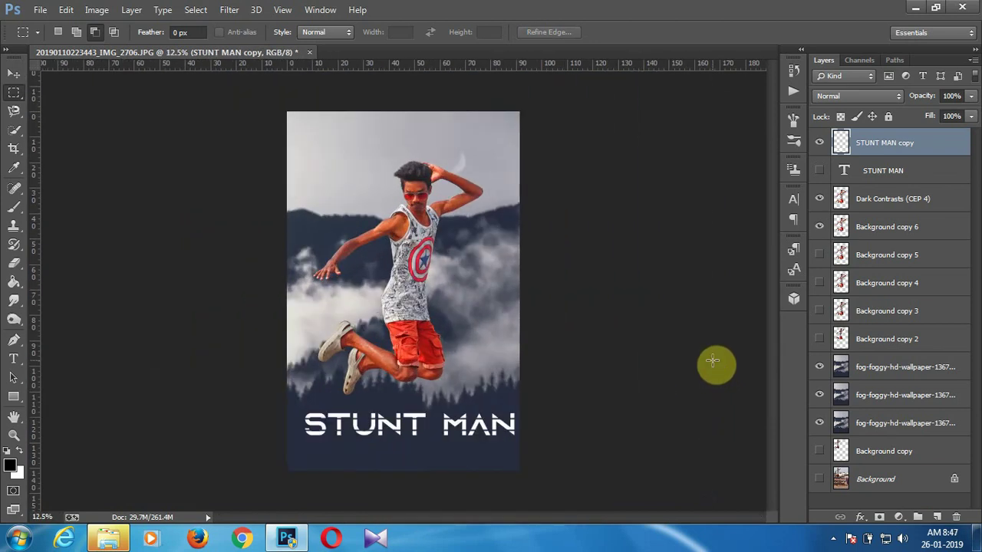